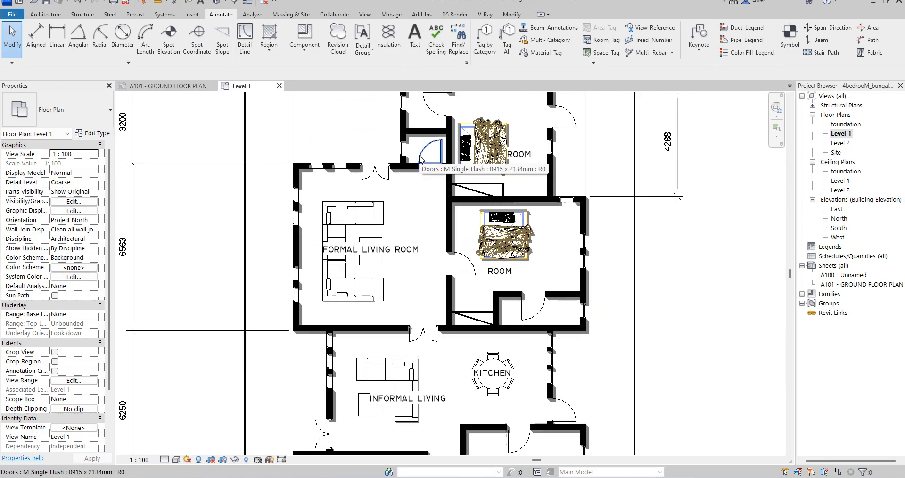
Give the four toilet doors a duplicated M_Single-Flush type named toilet, with height 2100 and width 750
scroll(471, 218, "up", 3)
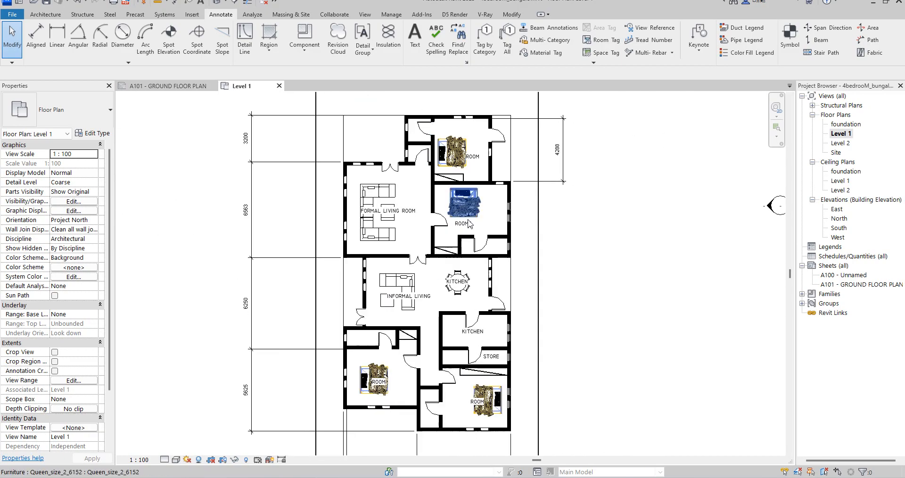
scroll(454, 307, "down", 3)
scroll(410, 179, "up", 3)
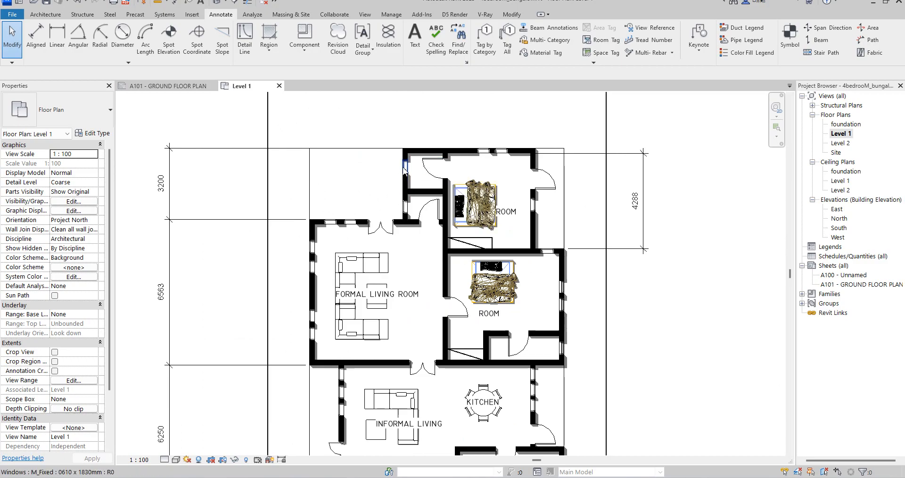
left_click(432, 174)
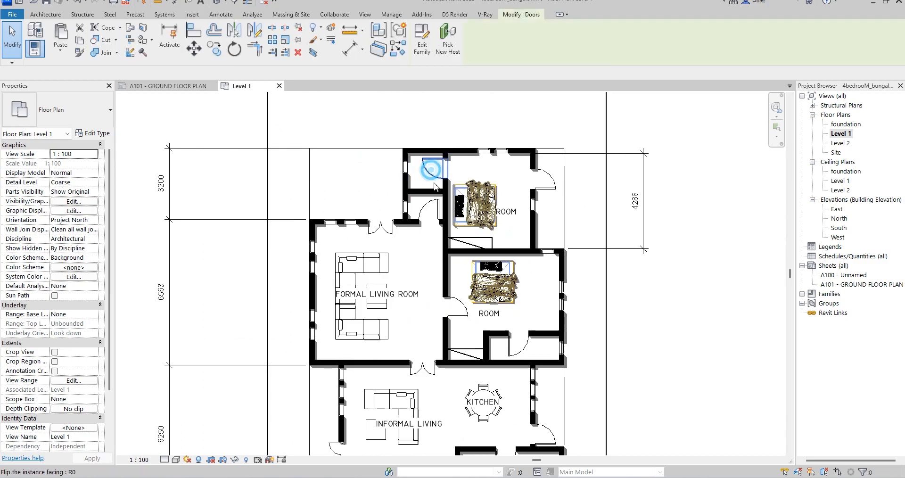
left_click(432, 218, "ctrl")
scroll(431, 217, "down", 3)
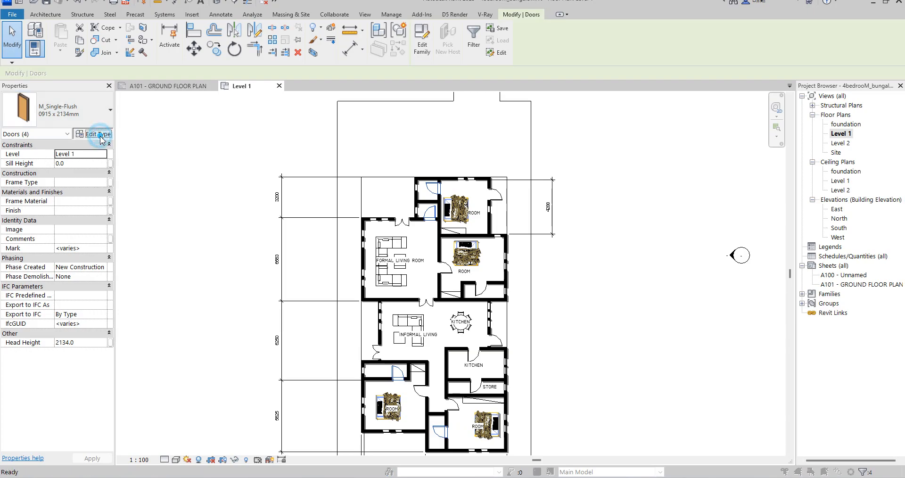
left_click(99, 135)
left_click(252, 75)
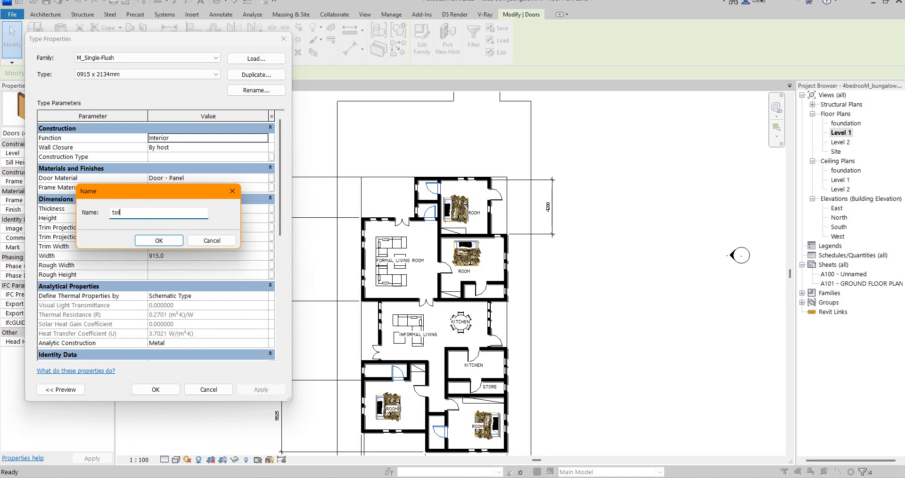
type("toilet")
left_click(169, 241)
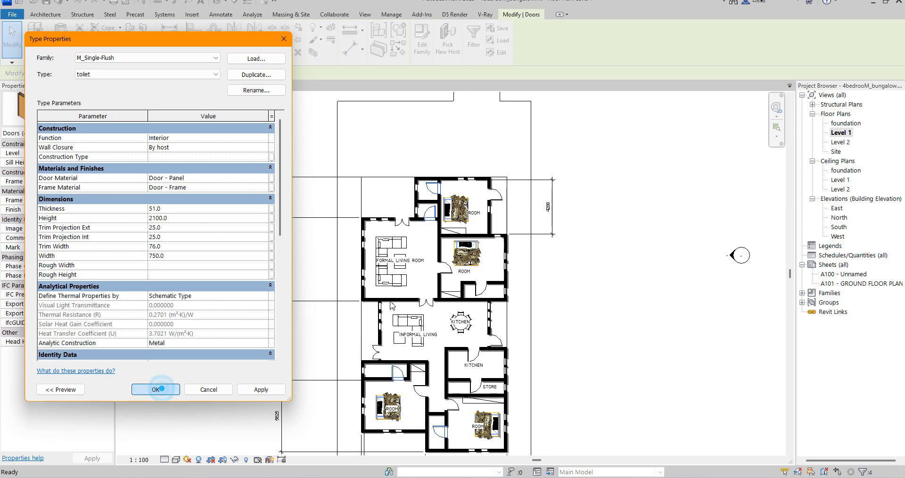
Flip the swing of the uppermost toilet's door and move the door down its wall toward the partition
scroll(407, 199, "up", 4)
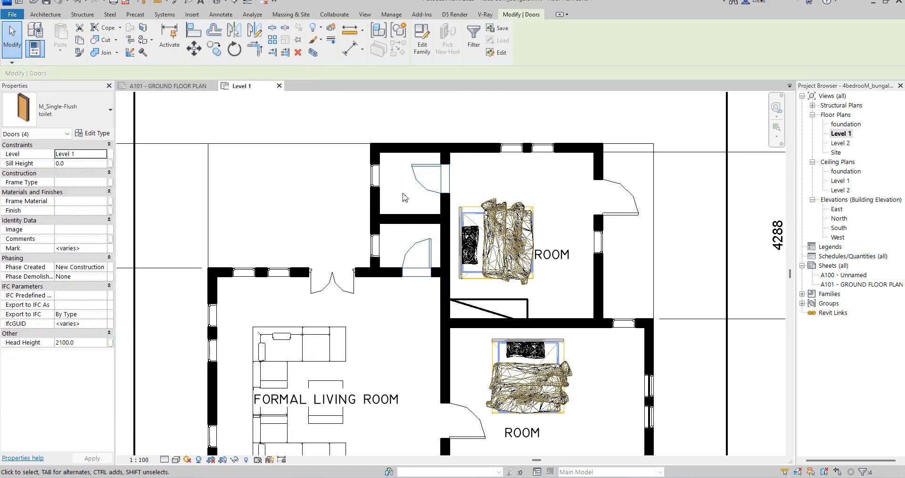
scroll(407, 199, "up", 1)
left_click(400, 191)
left_click(434, 175)
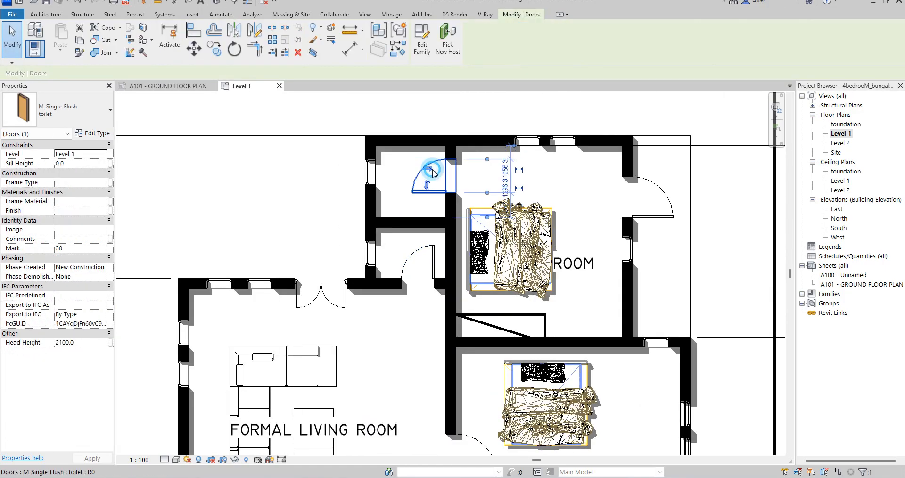
left_click_drag(432, 169, 391, 278)
scroll(391, 278, "down", 2)
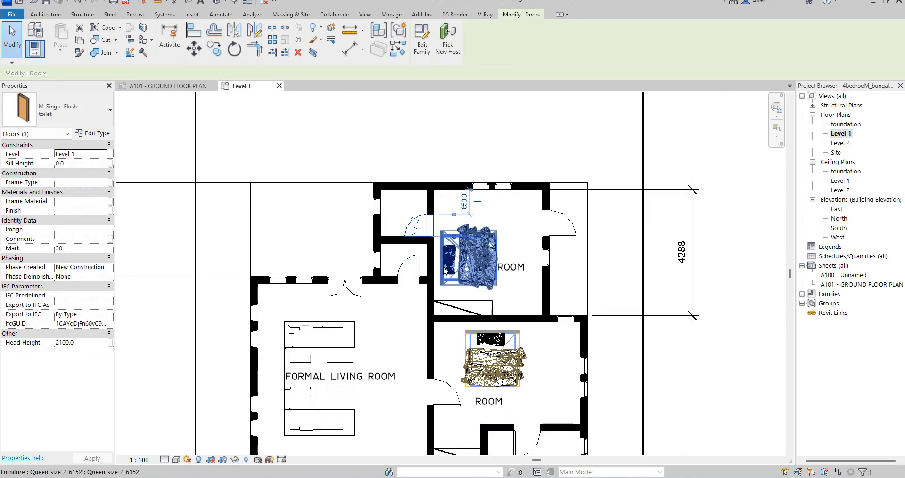
Align the door of the toilet beside the formal living room with the adjoining wall face
scroll(424, 264, "up", 2)
key("a")
key("l")
left_click(418, 261)
left_click(408, 256)
scroll(377, 283, "down", 2)
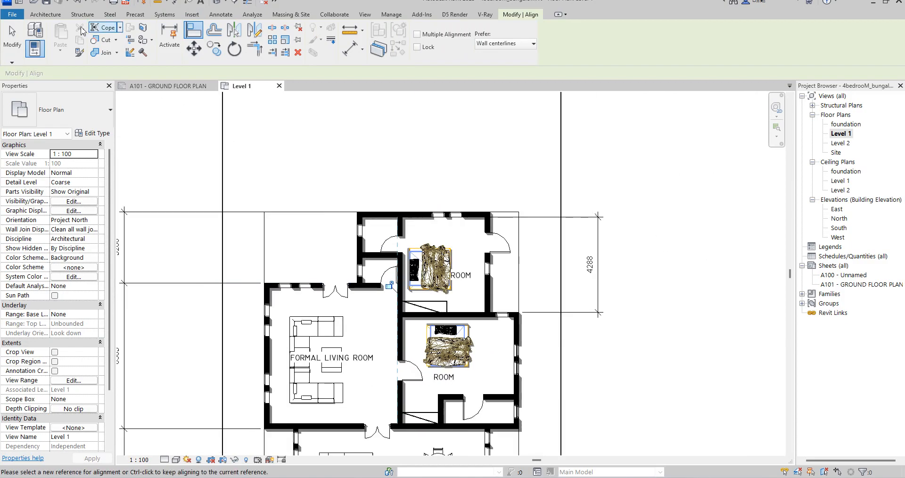
Place a WC w Cistern (5) 540 x 360mm component against the outer end wall of the uppermost toilet
left_click(43, 16)
left_click(110, 30)
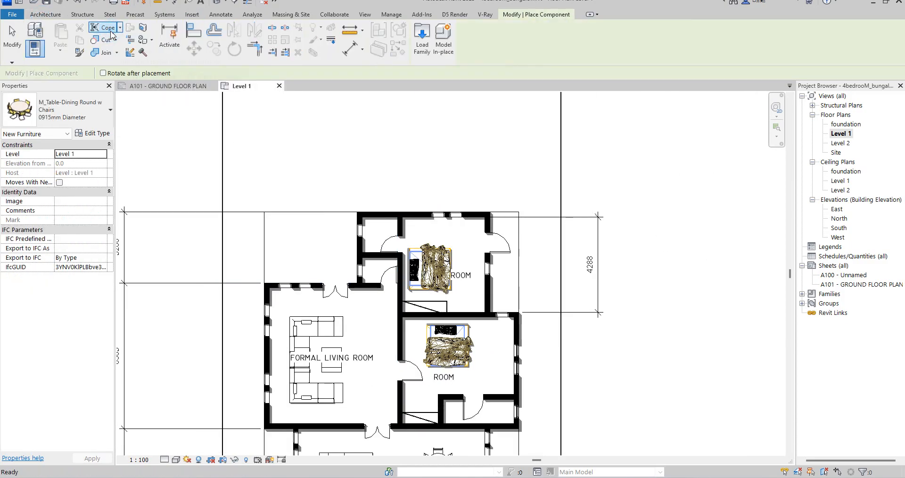
left_click(110, 111)
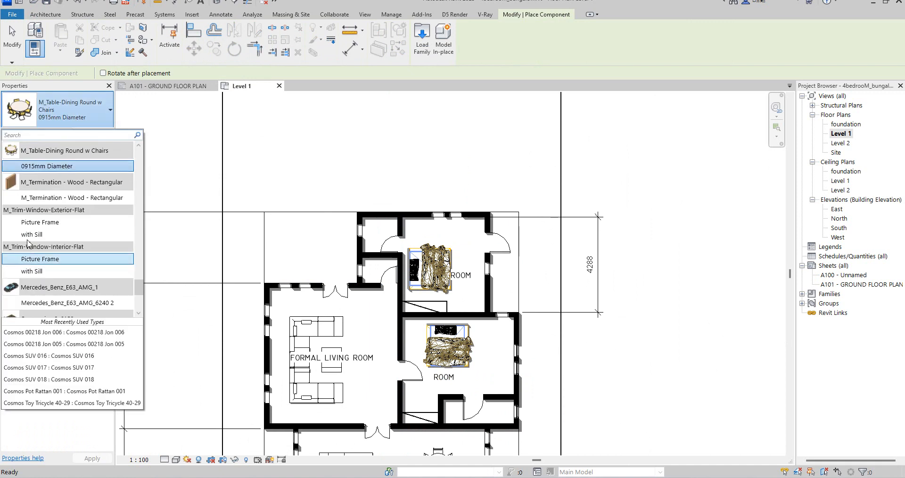
scroll(51, 146, "up", 3)
scroll(51, 147, "up", 15)
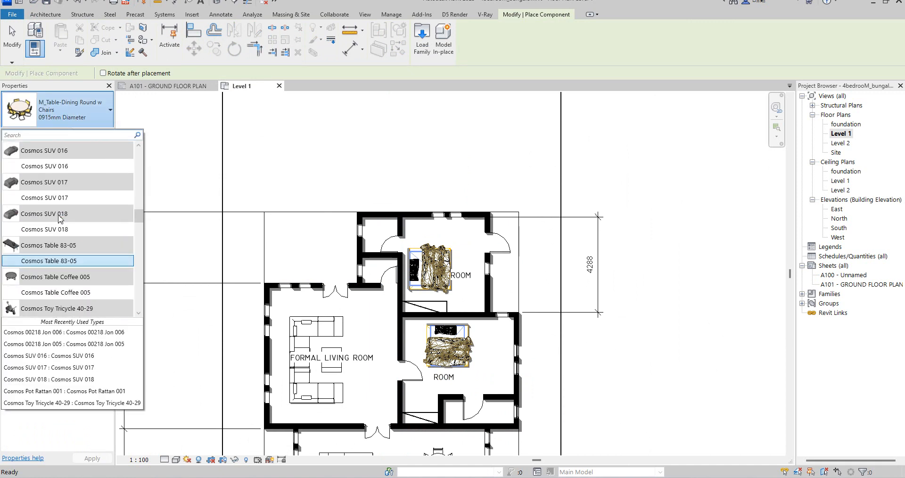
scroll(59, 218, "down", 20)
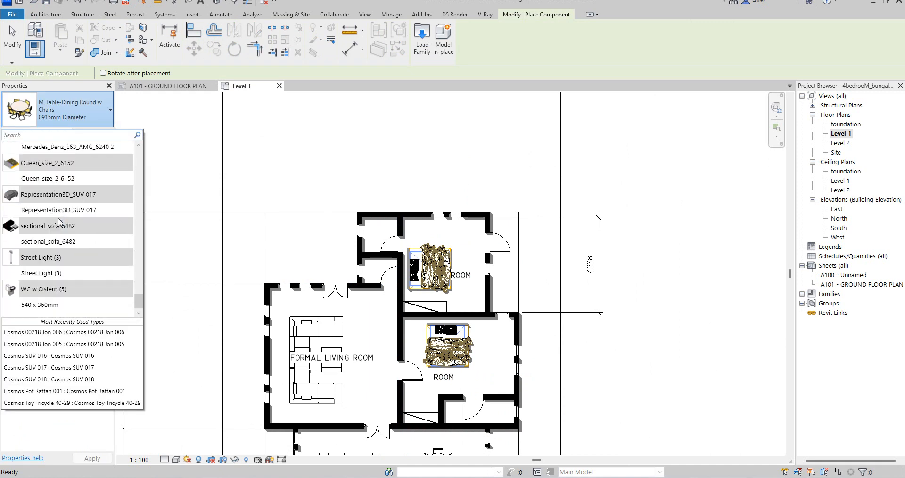
left_click(40, 305)
scroll(369, 211, "up", 5)
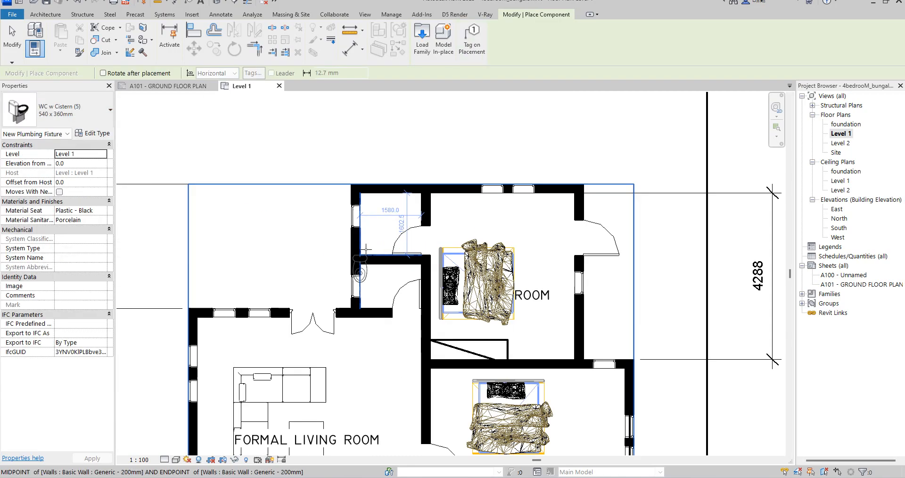
scroll(369, 211, "up", 4)
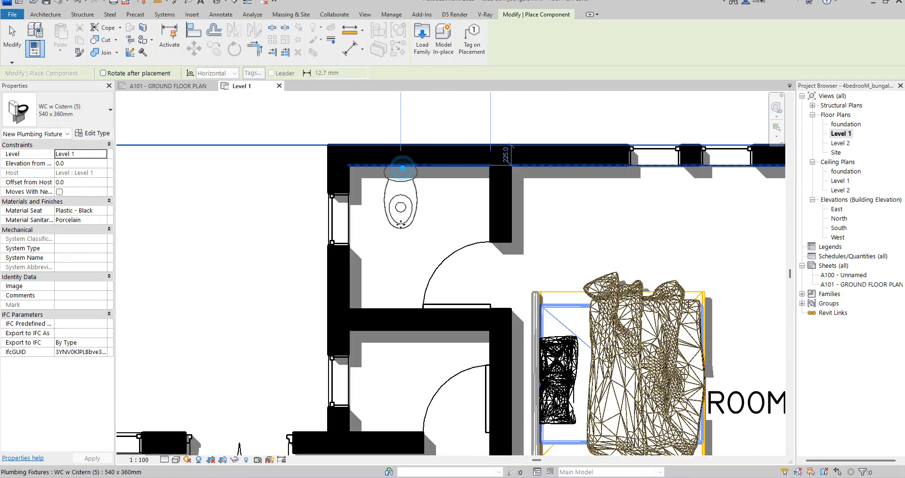
left_click(401, 168)
Place WCs against the window walls of the toilet beside the formal living room and the second bedroom's toilet
scroll(405, 156, "down", 4)
scroll(401, 165, "up", 4)
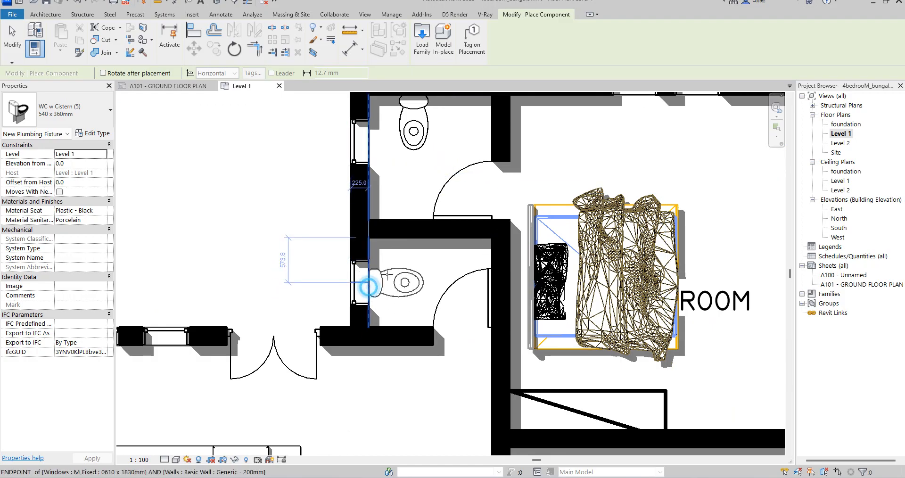
left_click(369, 286)
scroll(372, 274, "down", 5)
scroll(464, 288, "up", 1)
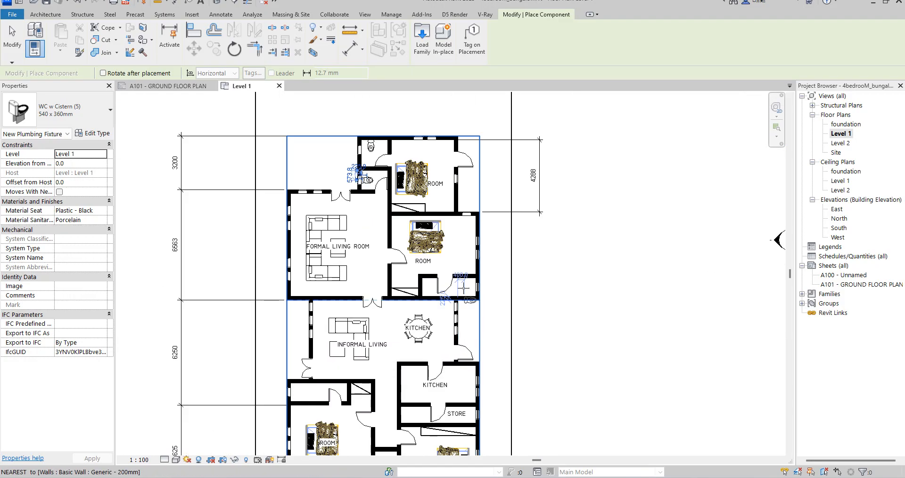
scroll(464, 287, "up", 3)
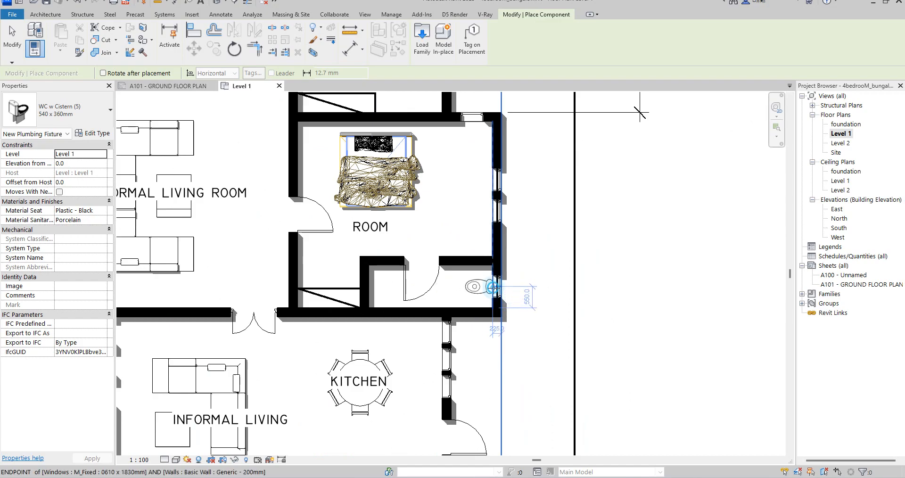
Place a WC against the end wall of the lower-right bedroom's toilet and another on the lower-left toilet's window wall
scroll(466, 250, "down", 5)
scroll(425, 376, "up", 3)
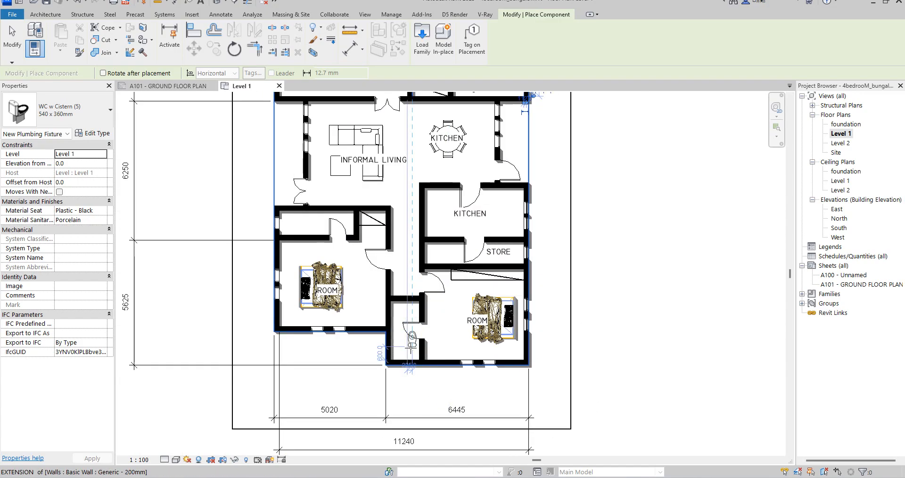
scroll(406, 360, "up", 2)
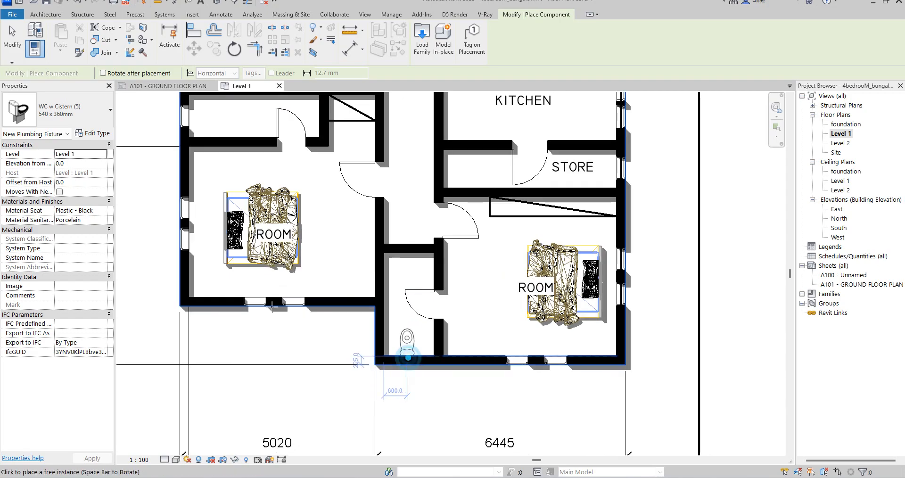
left_click(408, 357)
scroll(408, 357, "down", 4)
scroll(264, 202, "up", 4)
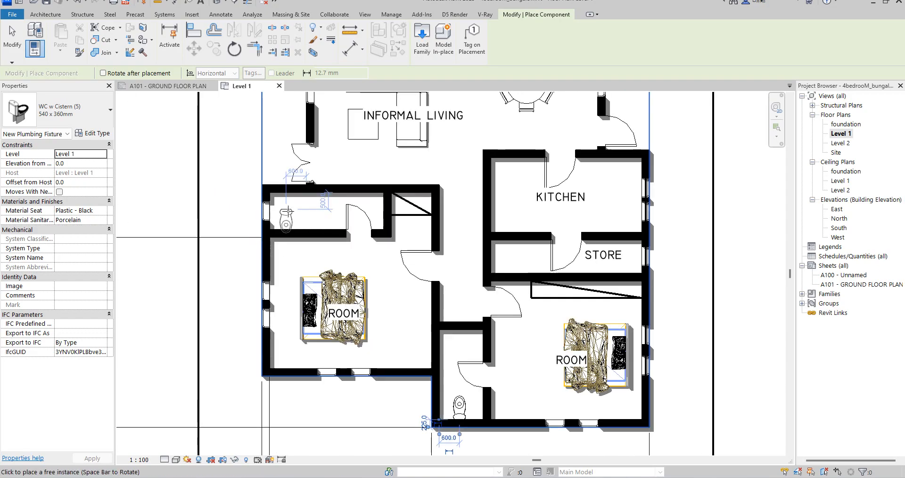
scroll(271, 203, "down", 3)
key("Escape")
key("Escape")
Shift the lower-left bedroom's toilet door along its wall toward the WC
scroll(344, 259, "up", 2)
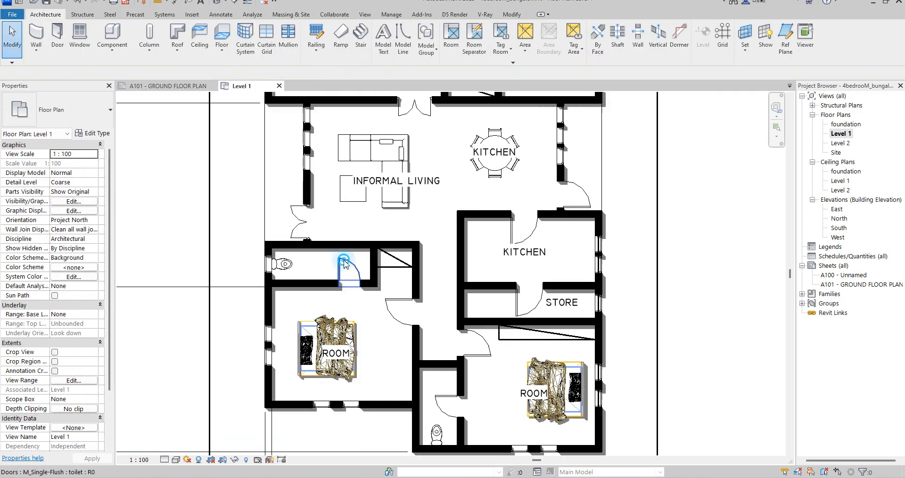
left_click(344, 262)
left_click_drag(344, 258, 336, 259)
key("Left")
key("Left")
key("Left")
Flip the swing of the lower-right bedroom's toilet door and nudge the door along its wall toward the WC
left_click(445, 395)
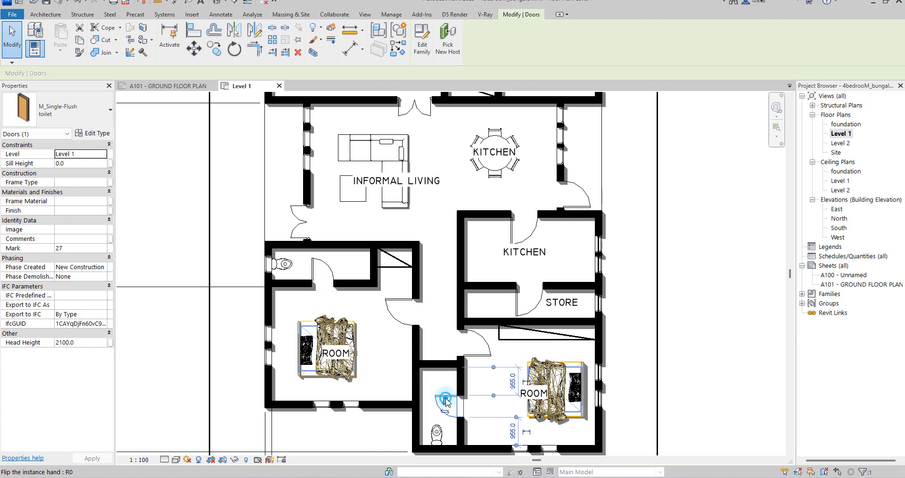
scroll(445, 415, "up", 2)
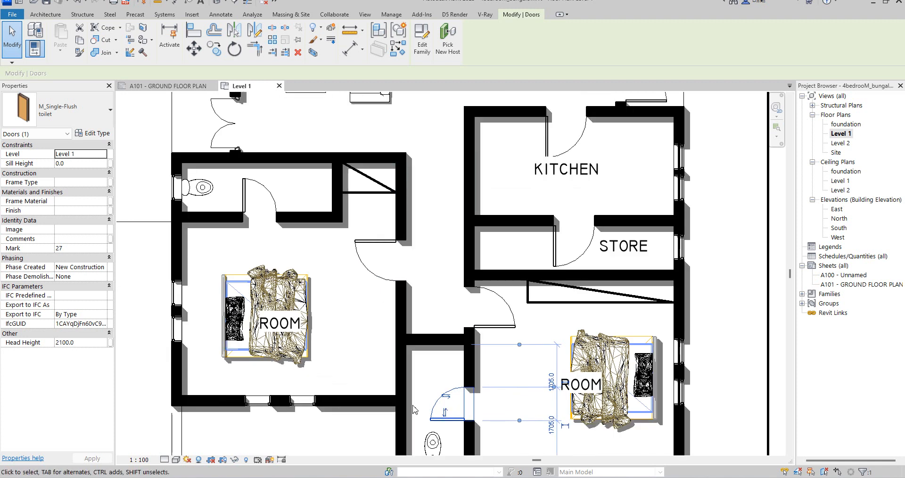
key("Down")
key("Down")
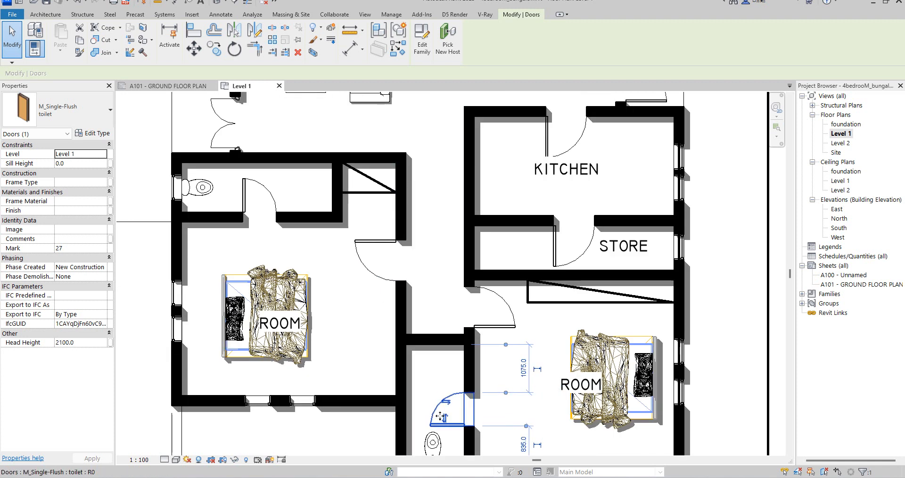
scroll(447, 425, "down", 4)
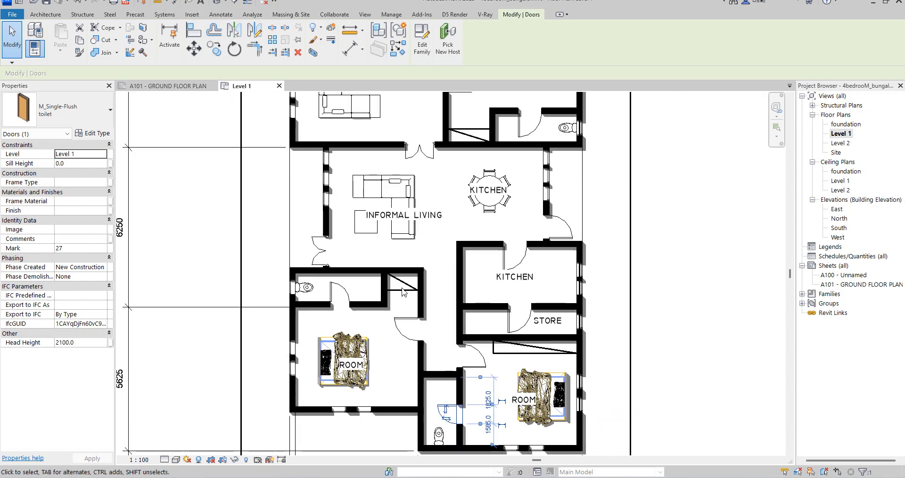
Place a matching M_Fixed 0610 x 1830mm window, head height 2100, behind the lower-right toilet's WC, 350 from each side wall
scroll(472, 218, "up", 2)
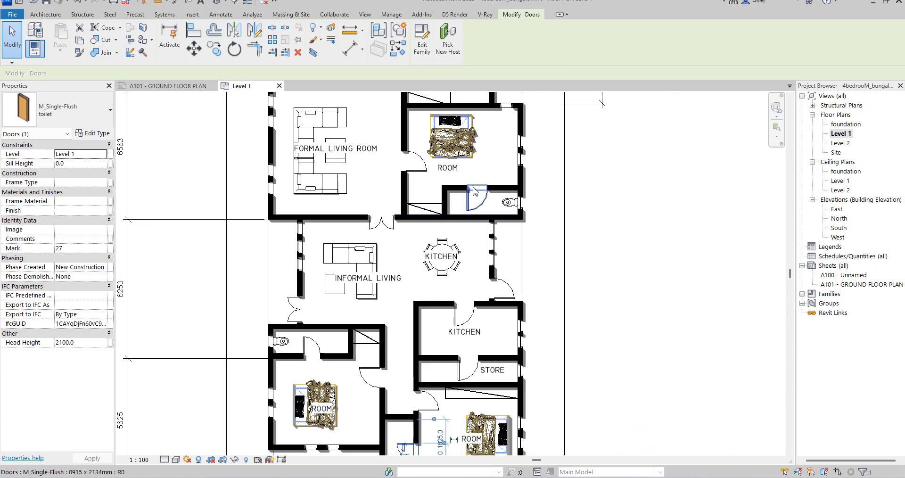
scroll(472, 191, "down", 3)
scroll(424, 297, "up", 2)
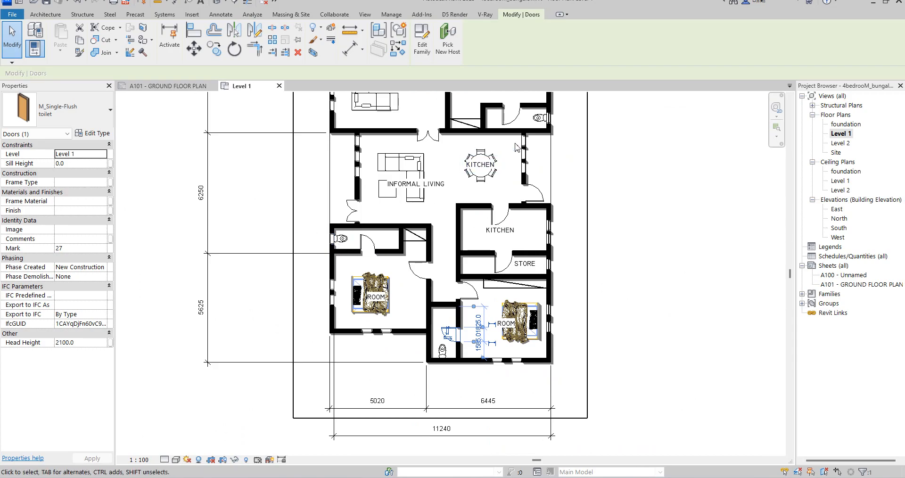
left_click(331, 243)
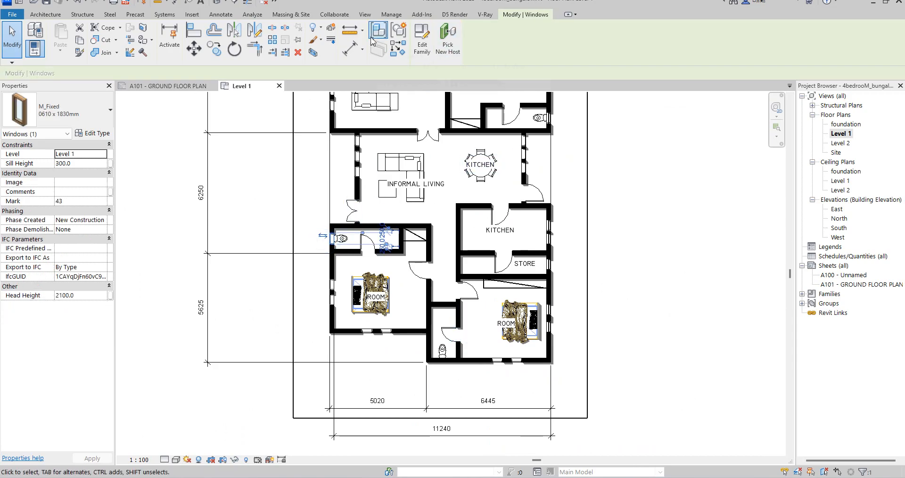
left_click(397, 48)
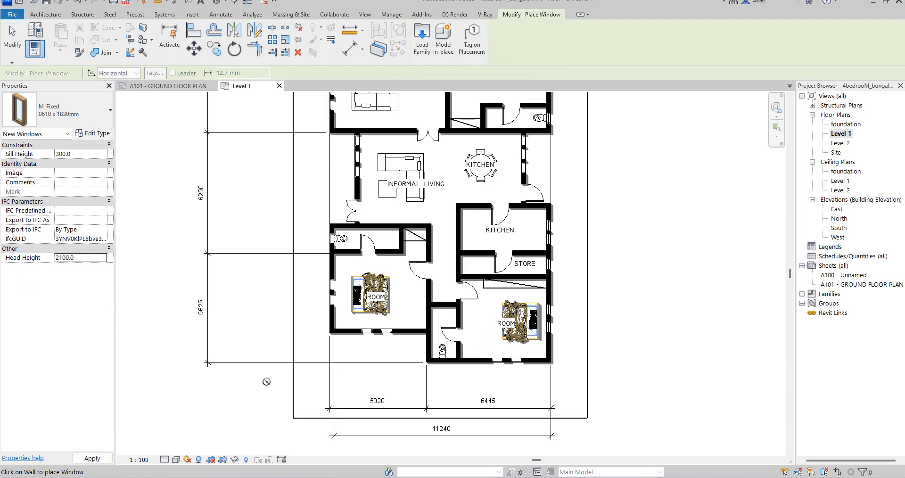
scroll(443, 361, "up", 5)
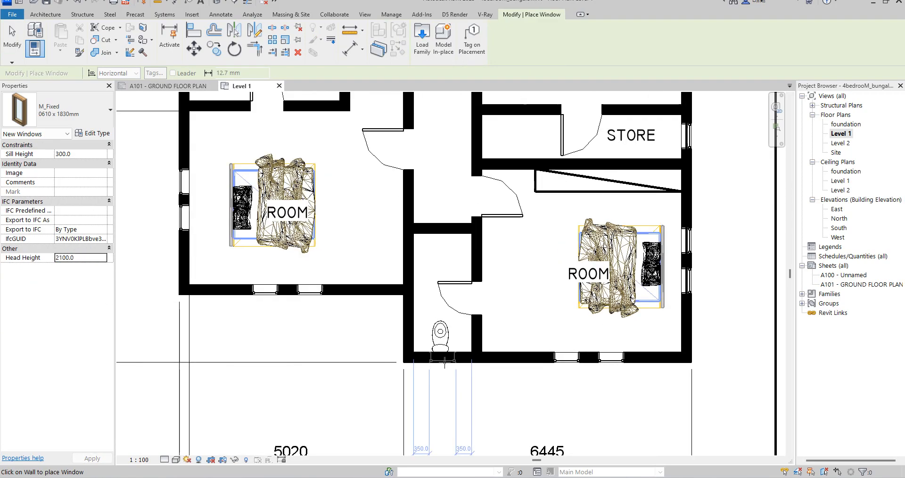
scroll(374, 357, "down", 3)
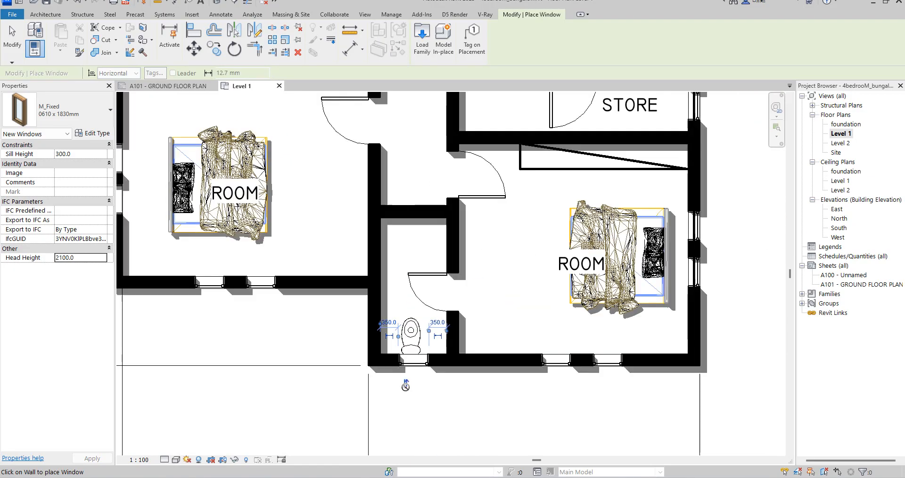
key("Escape")
key("Escape")
Place an M_Shower Stall-2D component in the lower-left bedroom's toilet, against the end wall opposite the WC
scroll(405, 394, "down", 3)
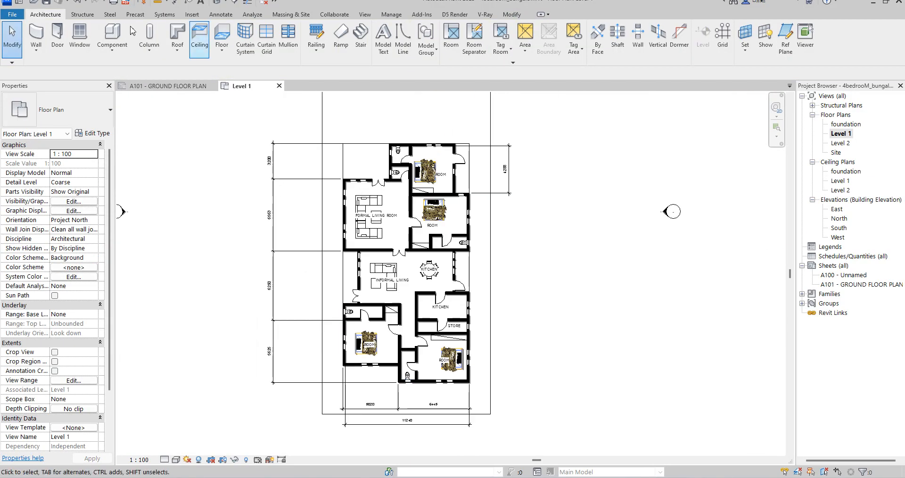
left_click(117, 35)
left_click(110, 110)
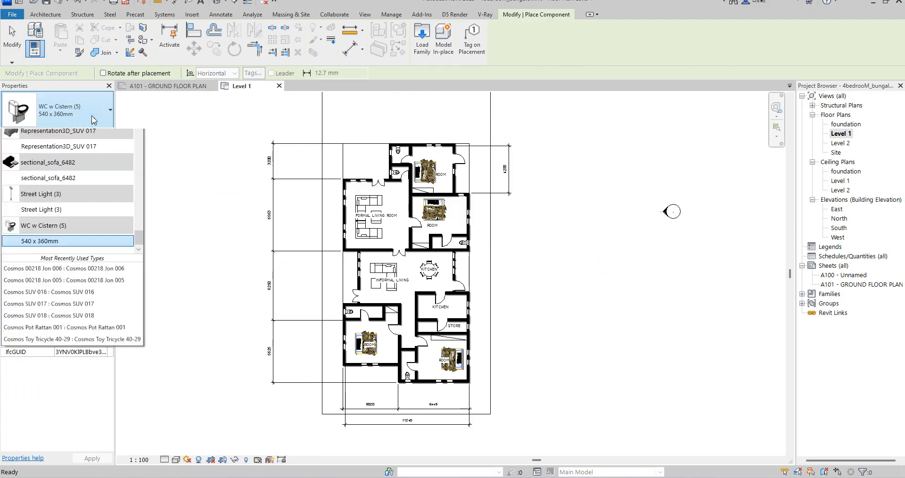
left_click_drag(138, 304, 128, 285)
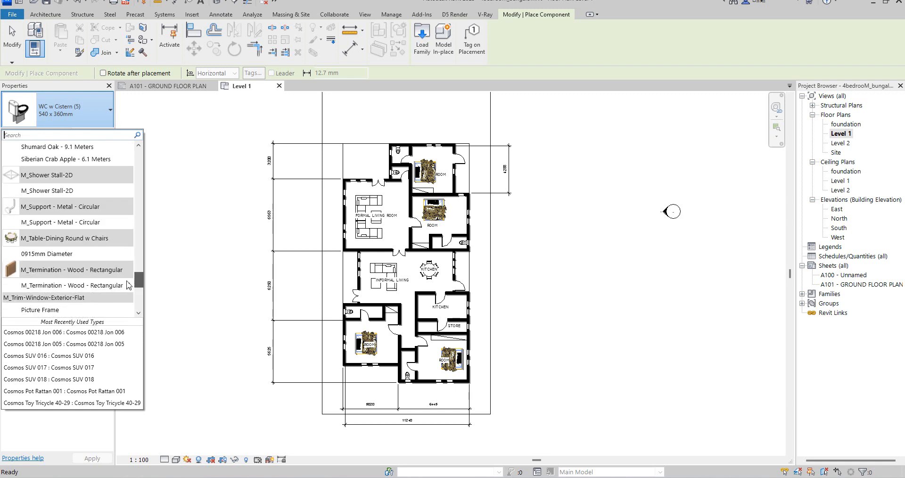
left_click(52, 190)
scroll(368, 273, "up", 2)
scroll(373, 271, "up", 2)
scroll(377, 264, "down", 5)
scroll(390, 241, "up", 5)
scroll(391, 241, "up", 3)
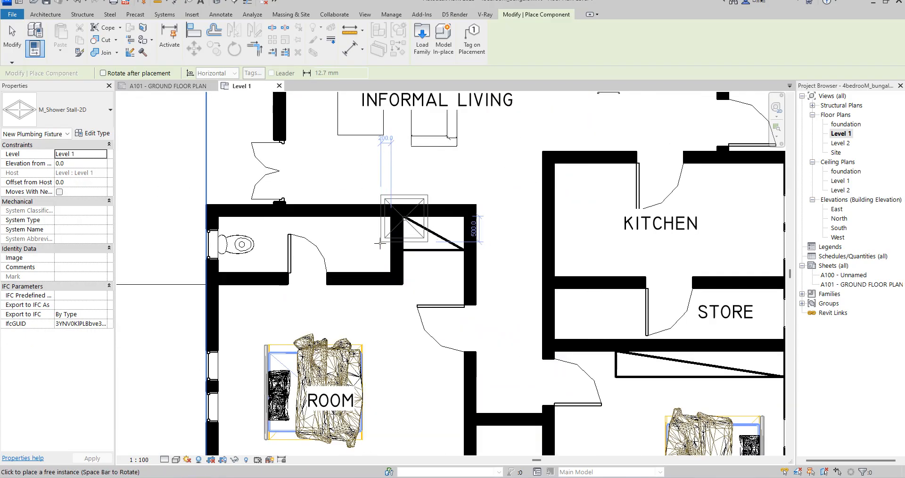
scroll(345, 269, "up", 3)
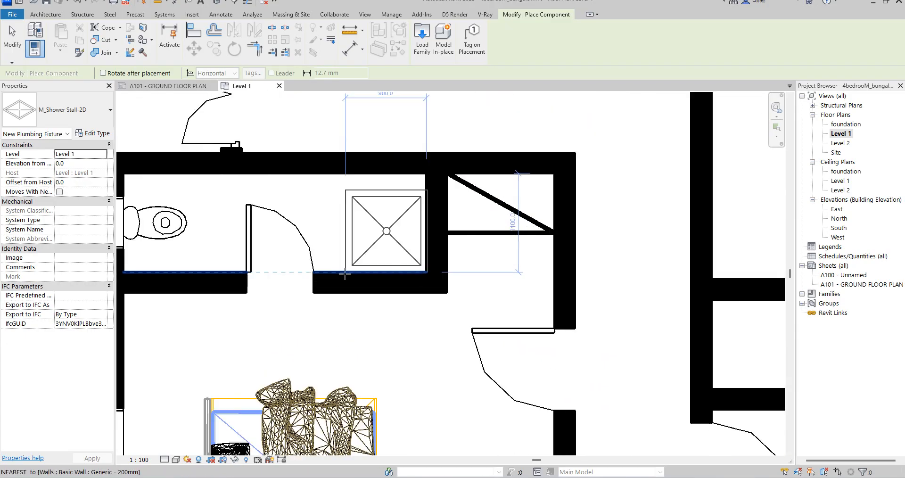
left_click(345, 273)
Place an M_Shower Stall-2D at the end opposite the WC in both the lower-right bedroom's toilet and the toilet above the dining area
scroll(305, 154, "down", 3)
scroll(305, 154, "down", 3)
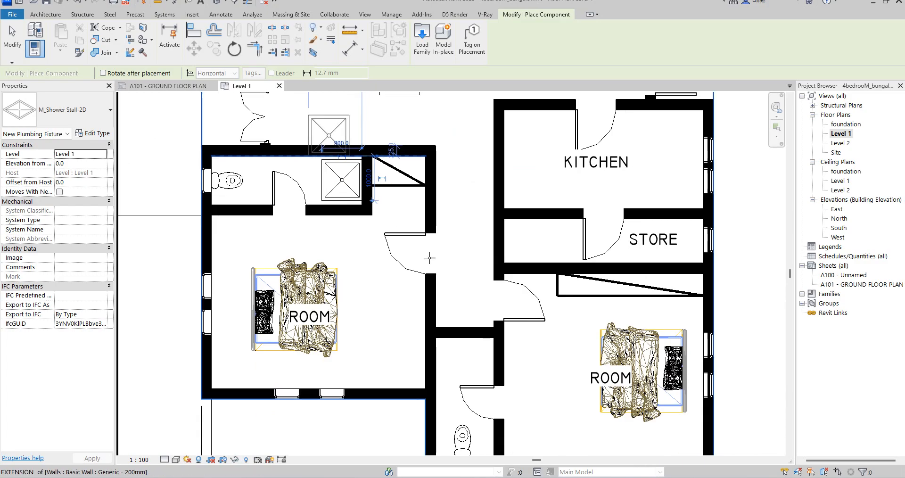
scroll(367, 288, "up", 2)
scroll(366, 288, "up", 2)
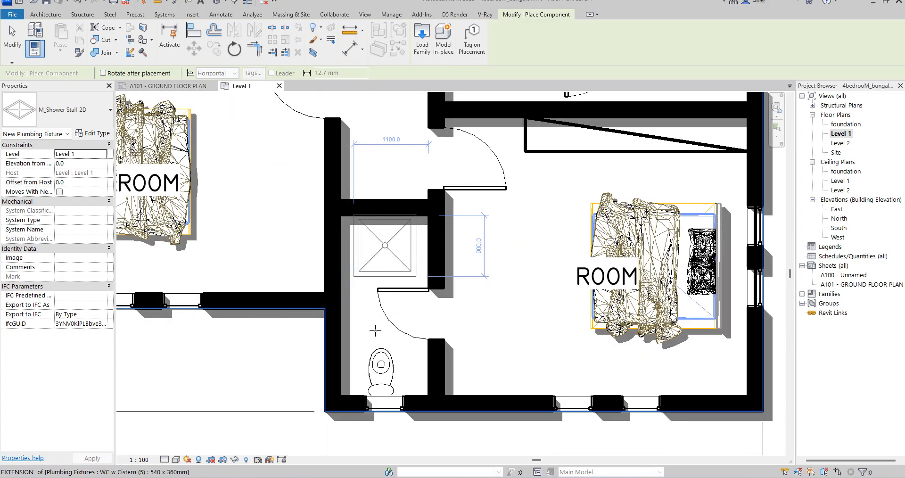
scroll(376, 330, "down", 3)
scroll(380, 307, "down", 2)
scroll(401, 183, "up", 5)
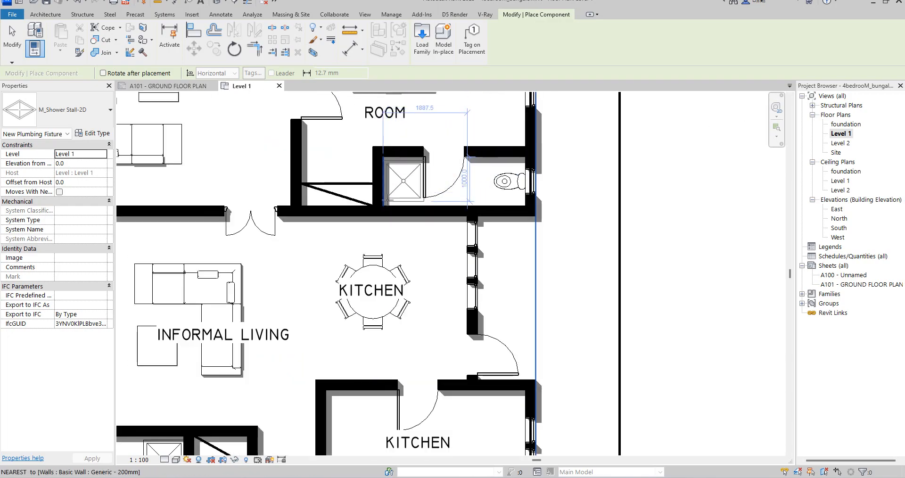
Place an M_Shower Stall-2D in the uppermost bedroom's toilet, in the window-wall corner opposite the WC, and end component placement
scroll(432, 213, "down", 2)
scroll(427, 210, "down", 2)
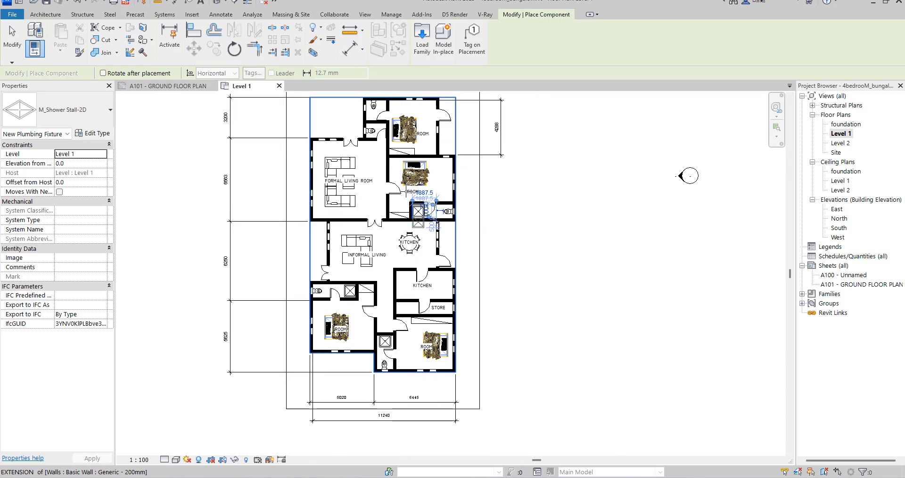
scroll(427, 210, "up", 4)
scroll(430, 266, "down", 3)
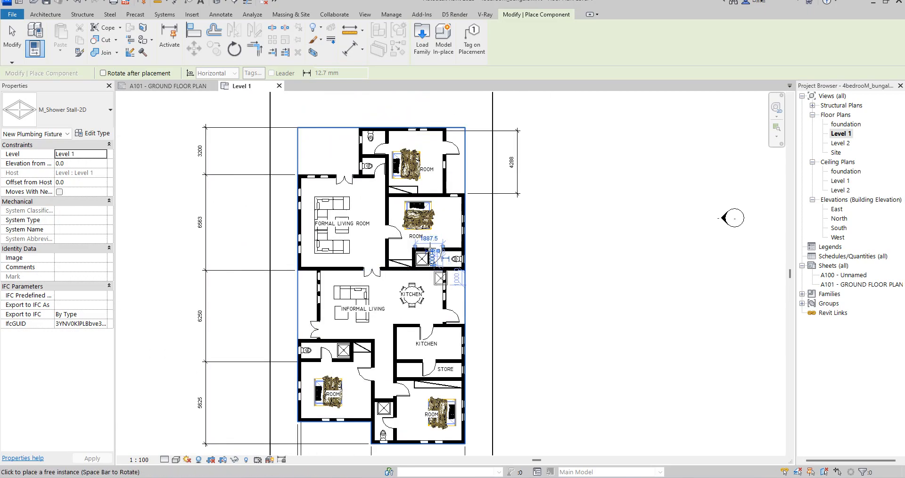
left_click(431, 267)
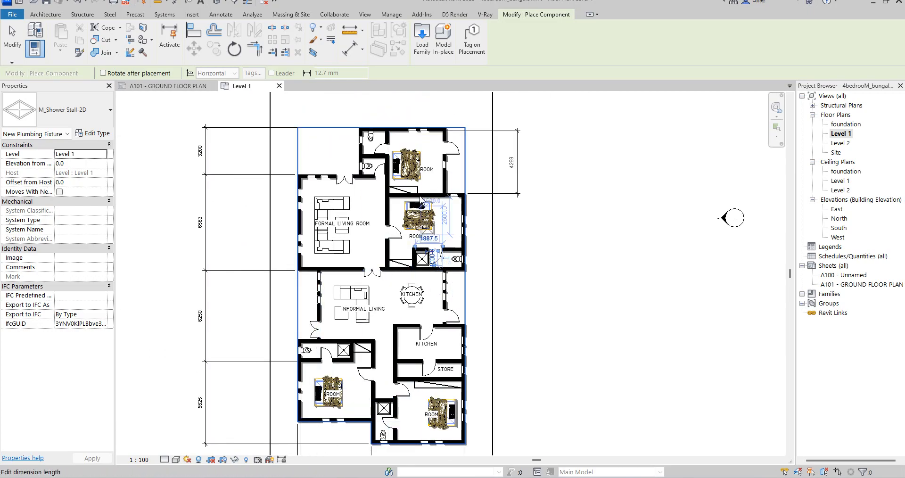
scroll(370, 116, "up", 5)
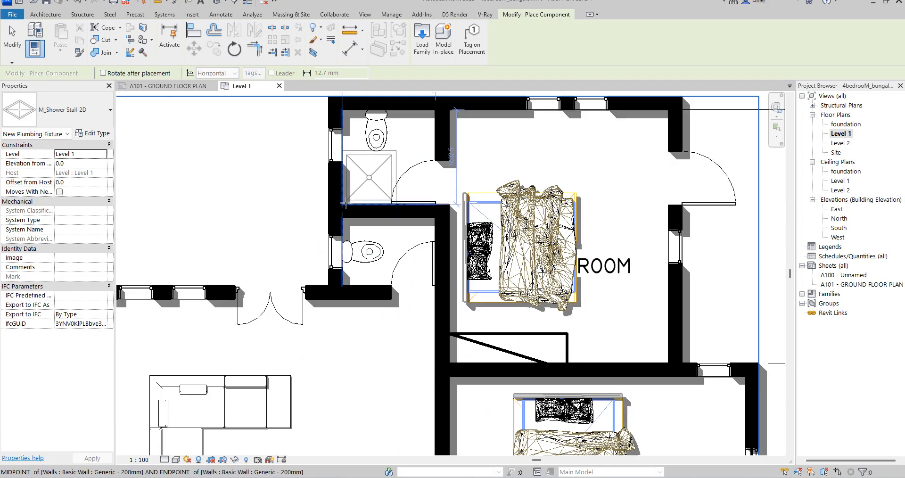
right_click(476, 145)
left_click(509, 157)
scroll(483, 162, "down", 3)
right_click(487, 162)
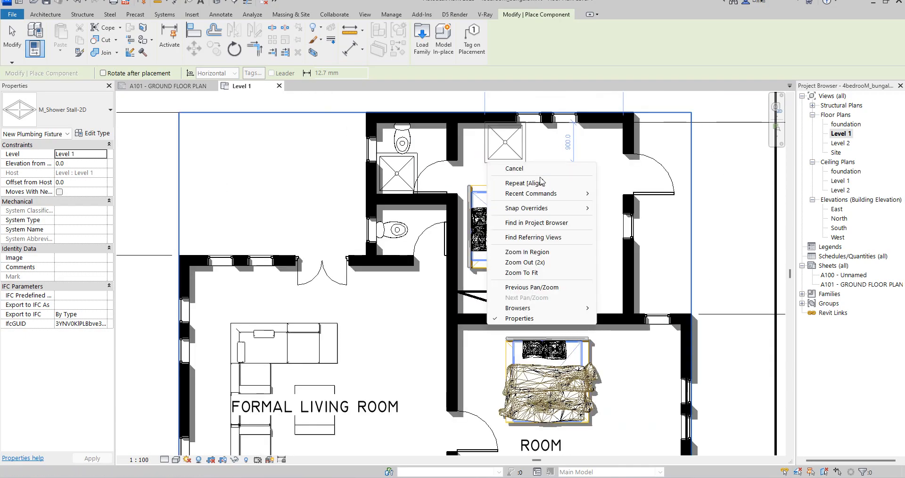
left_click(514, 169)
Resize the M_Shower Stall-2D type to a depth of 800 with a matching width, working from the uppermost toilet's stall
left_click(397, 174)
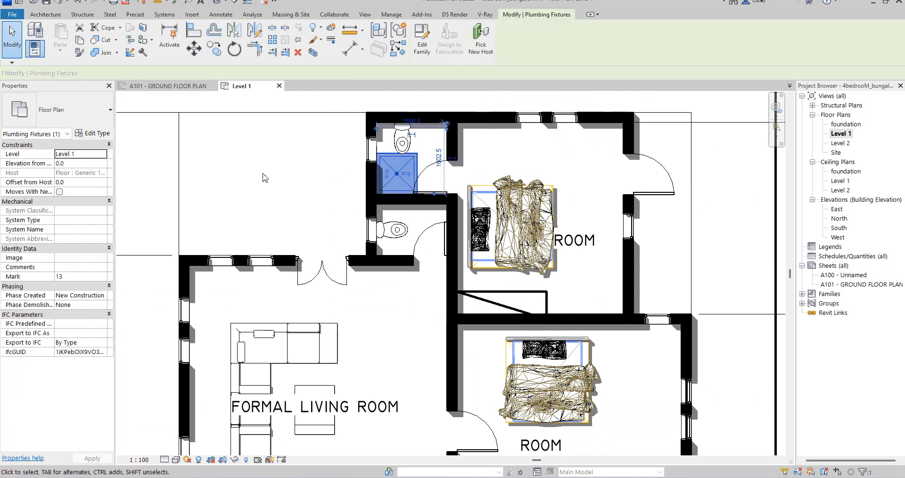
left_click(95, 133)
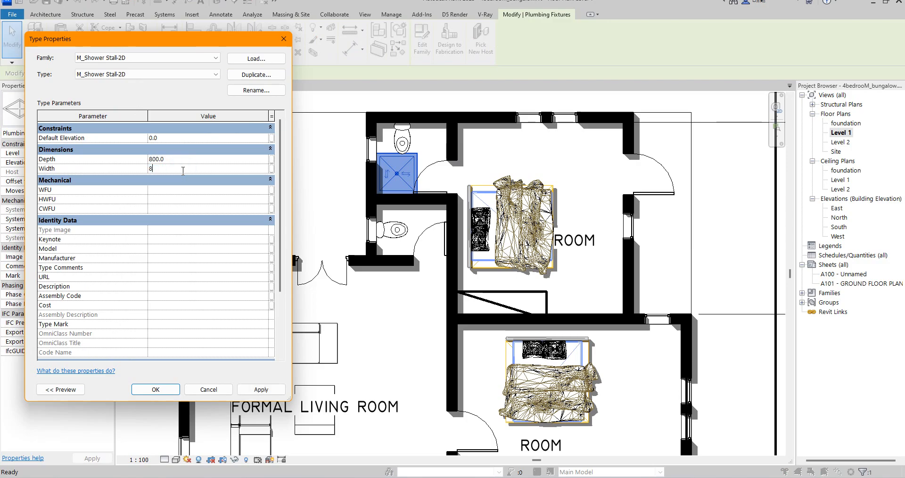
left_click(153, 389)
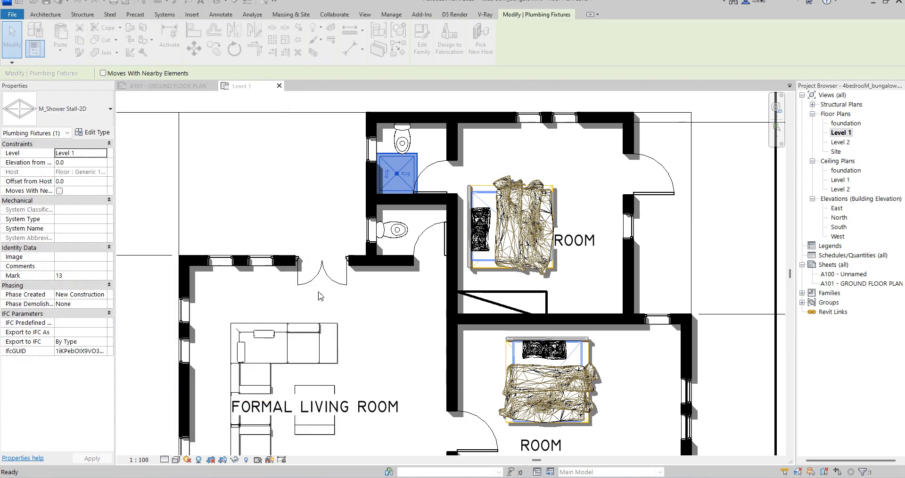
scroll(424, 149, "up", 2)
key("Escape")
Place a Basin - Small component against the dining area's upper wall, near the windowed side wall
scroll(425, 149, "down", 5)
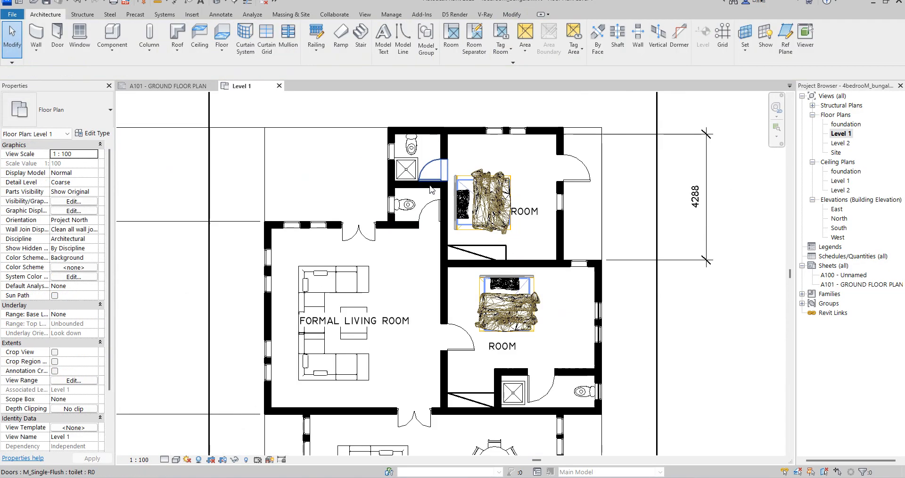
scroll(358, 242, "down", 5)
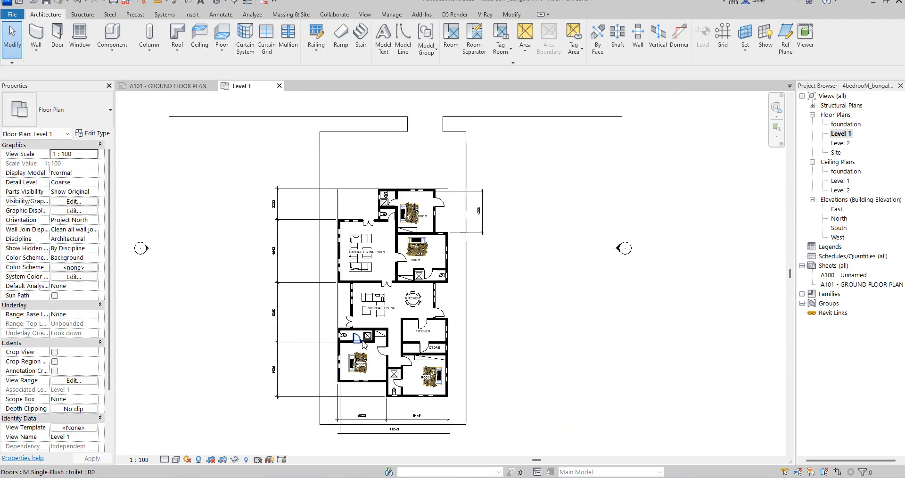
scroll(388, 398, "up", 4)
scroll(454, 310, "up", 2)
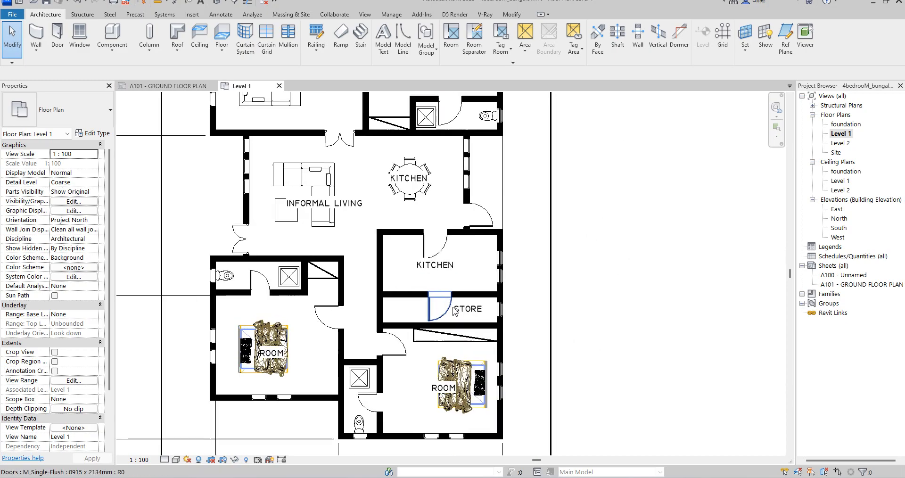
left_click(110, 31)
left_click(105, 111)
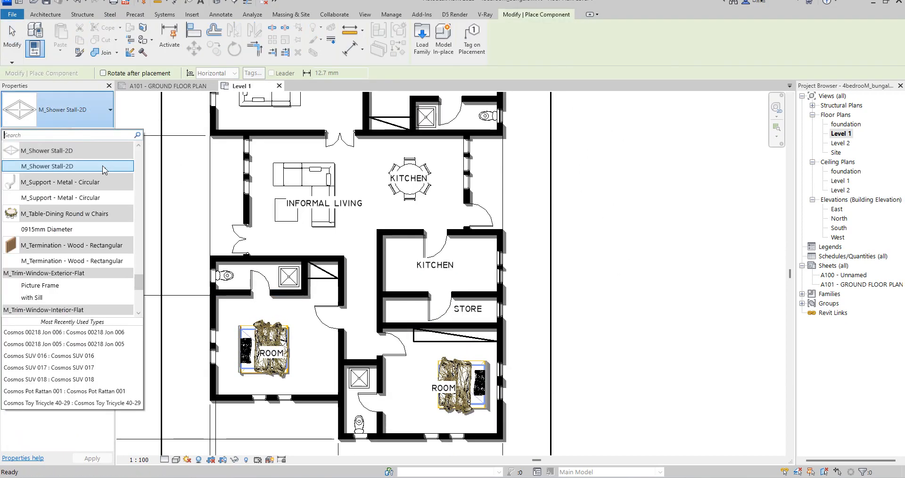
left_click_drag(139, 283, 138, 155)
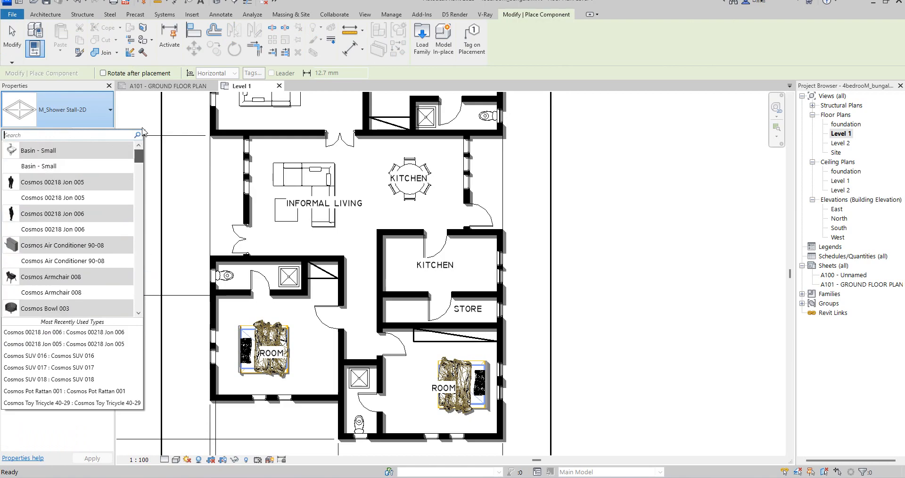
left_click(49, 172)
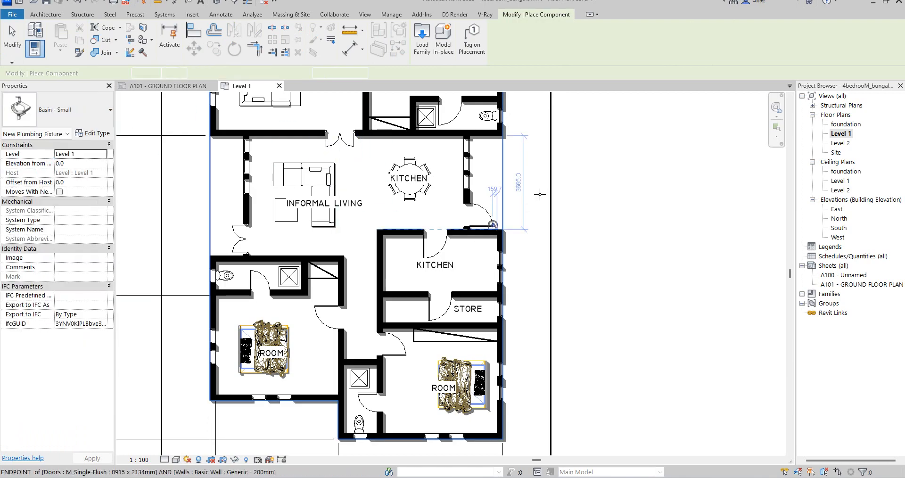
scroll(483, 161, "up", 3)
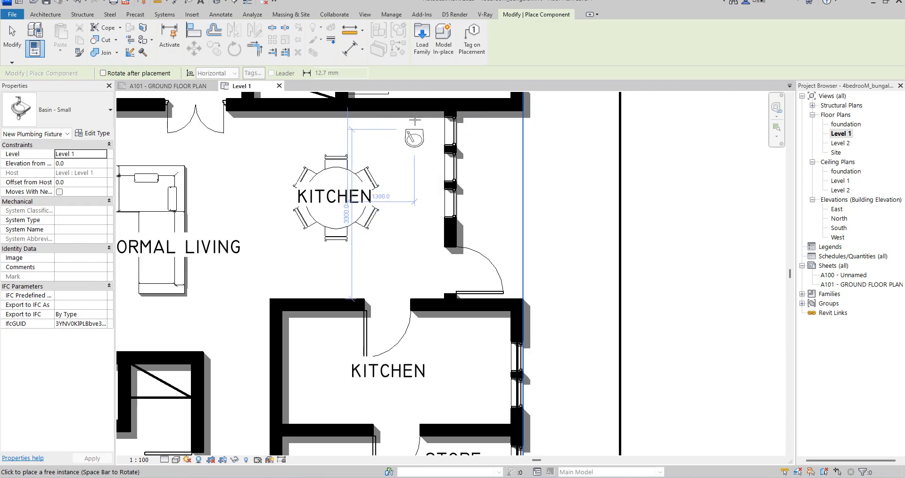
Place a Basin - Small against the upper wall of the lower-left bedroom's toilet, between the WC and the door
scroll(420, 186, "down", 4)
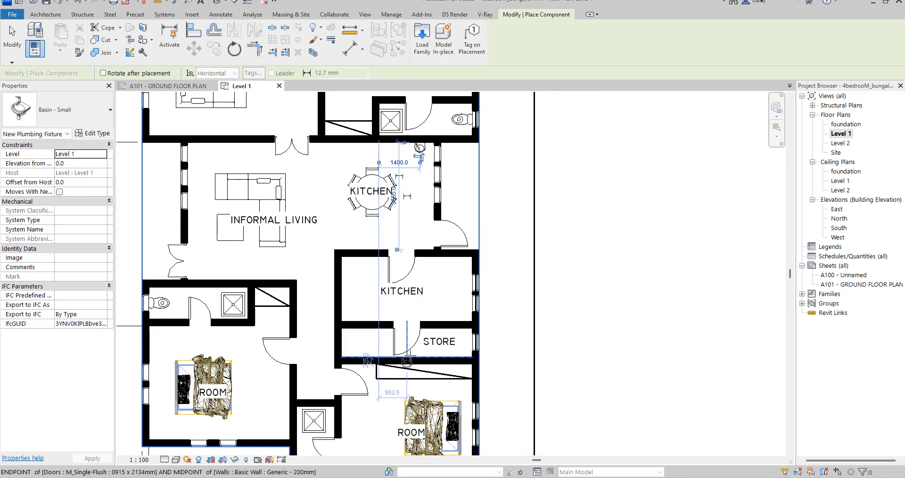
scroll(380, 335, "up", 1)
scroll(380, 336, "up", 1)
scroll(358, 377, "down", 1)
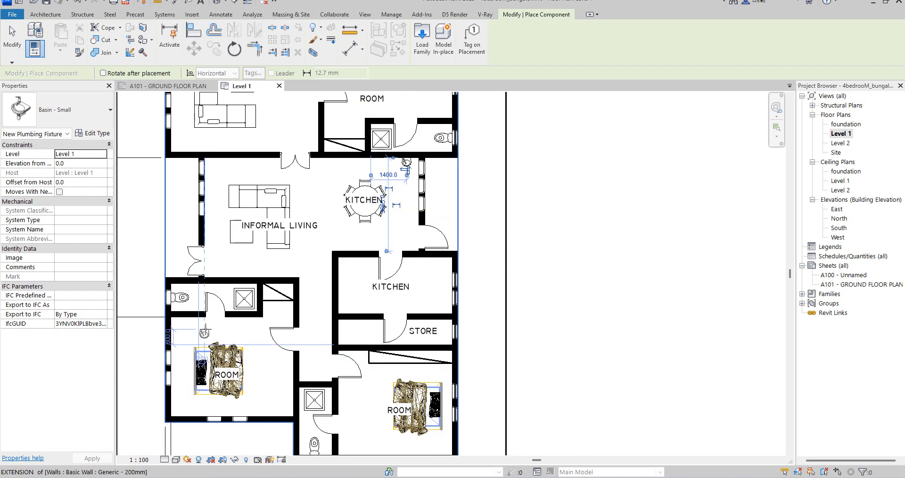
scroll(187, 269, "up", 4)
scroll(187, 269, "up", 1)
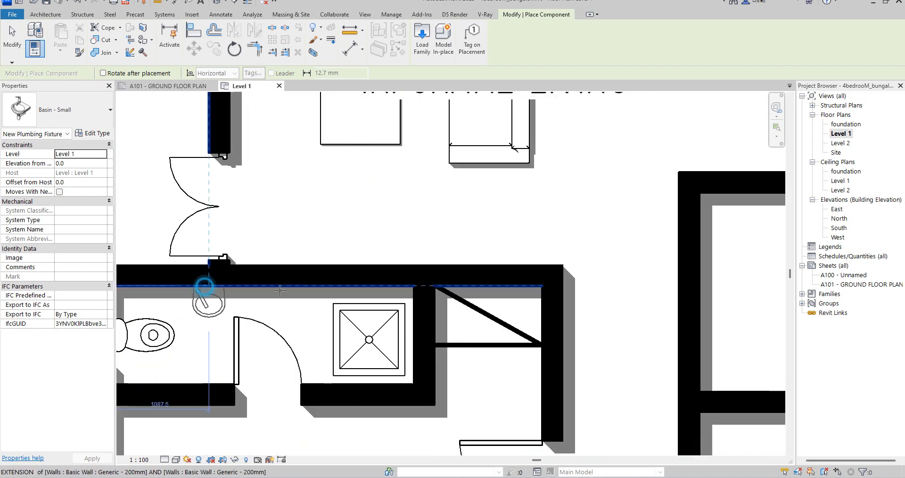
left_click(205, 286)
Place a Basin - Small on the side wall opposite the door in the lower-right bedroom's toilet
scroll(335, 287, "down", 5)
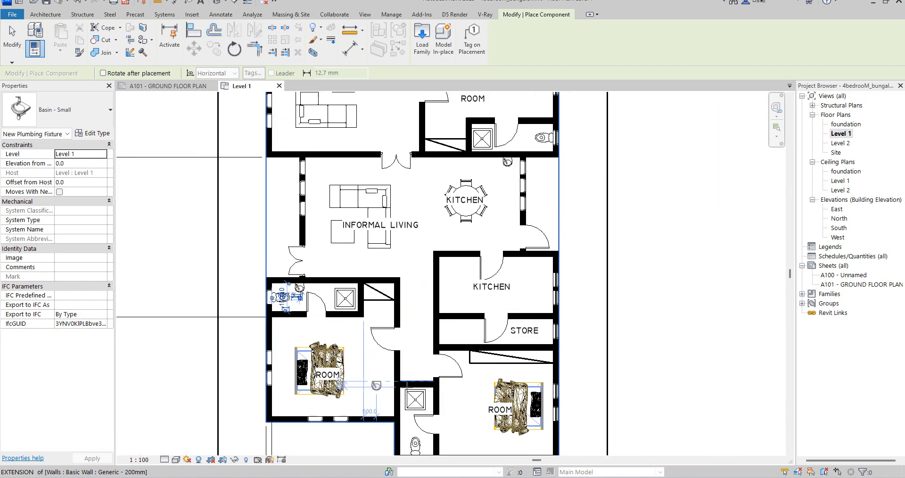
scroll(429, 388, "down", 2)
scroll(443, 396, "up", 3)
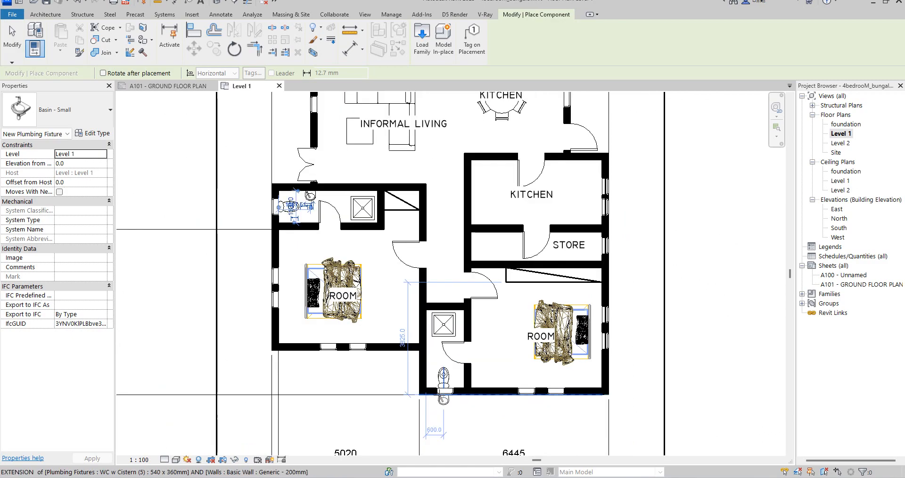
scroll(443, 396, "up", 3)
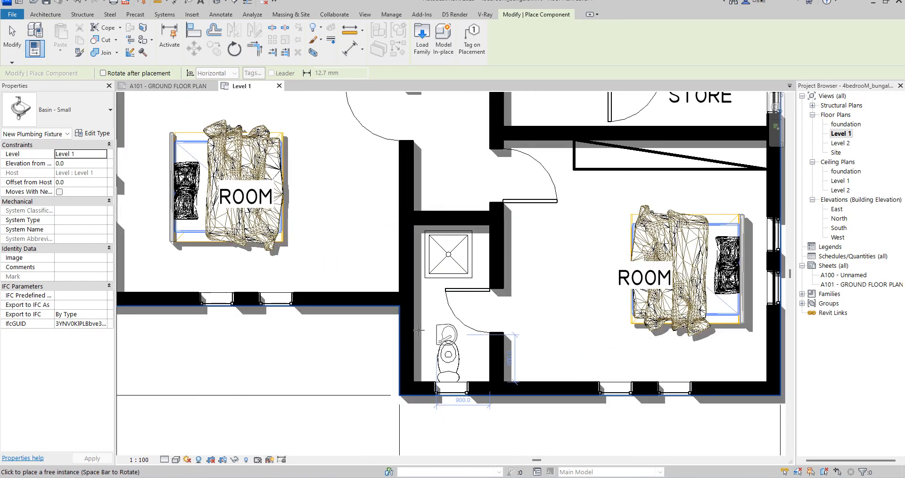
left_click(411, 321)
Place a Basin - Small on the upper wall of the toilet off the formal living room and another beside the uppermost toilet's WC
scroll(415, 330, "down", 5)
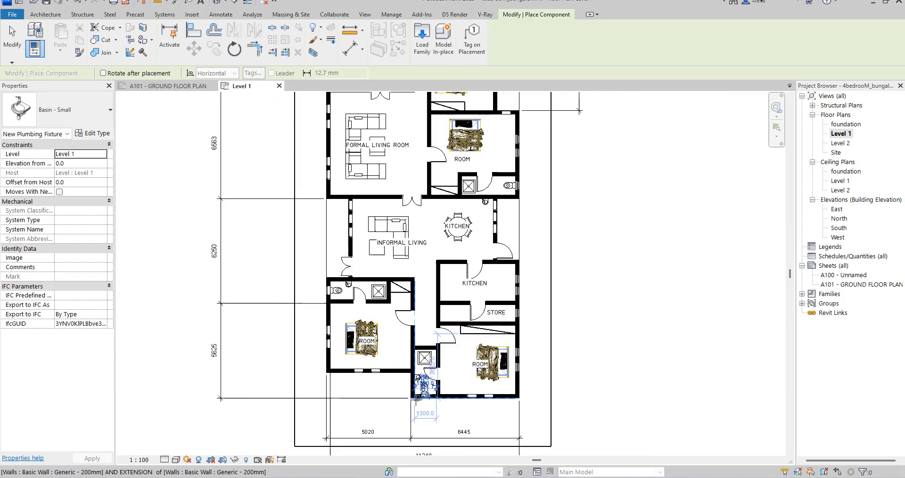
scroll(418, 214, "up", 6)
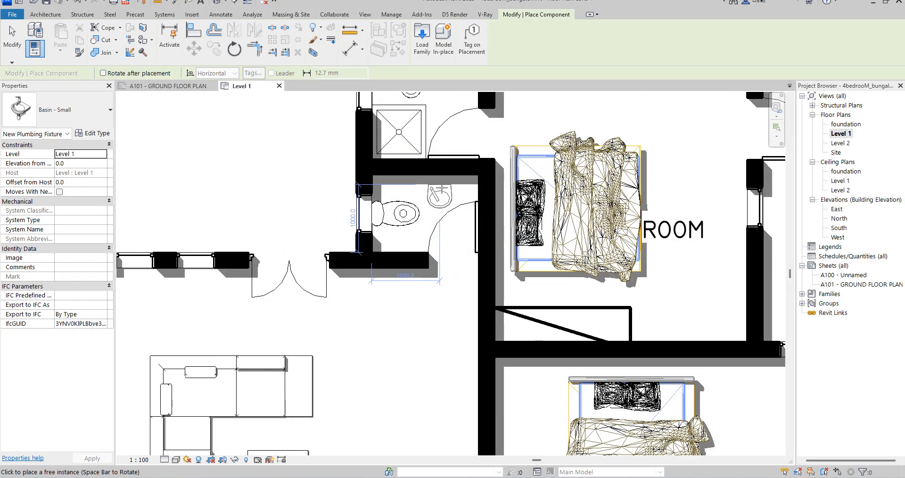
left_click(434, 183)
scroll(436, 216, "down", 2)
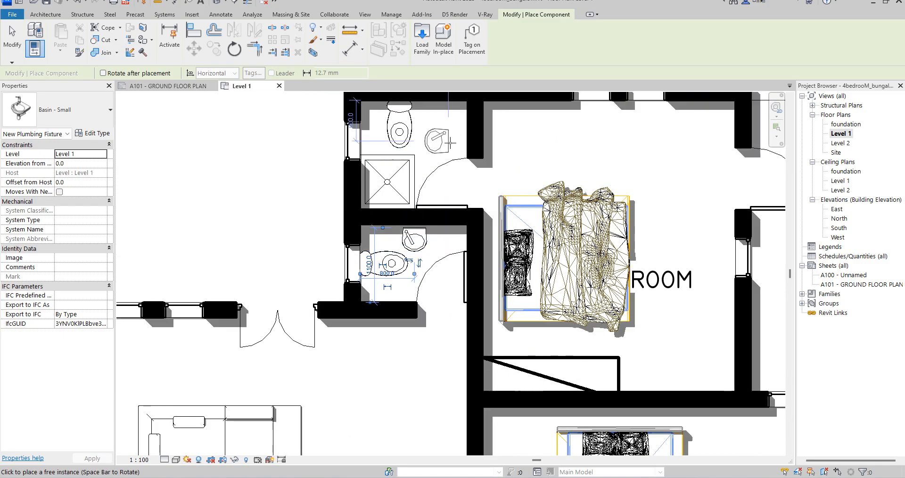
scroll(463, 137, "down", 4)
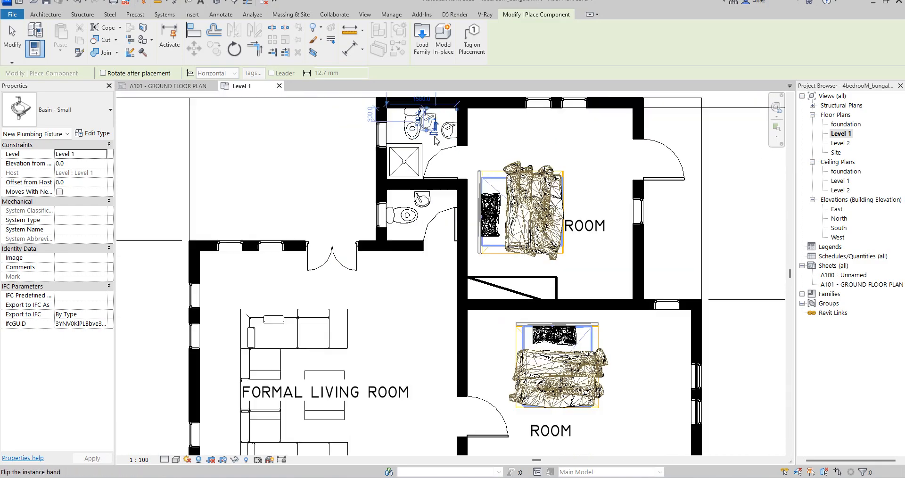
Place a Basin - Small against the lower wall of the middle bedroom's toilet, between the door swing and the WC
scroll(544, 356, "down", 2)
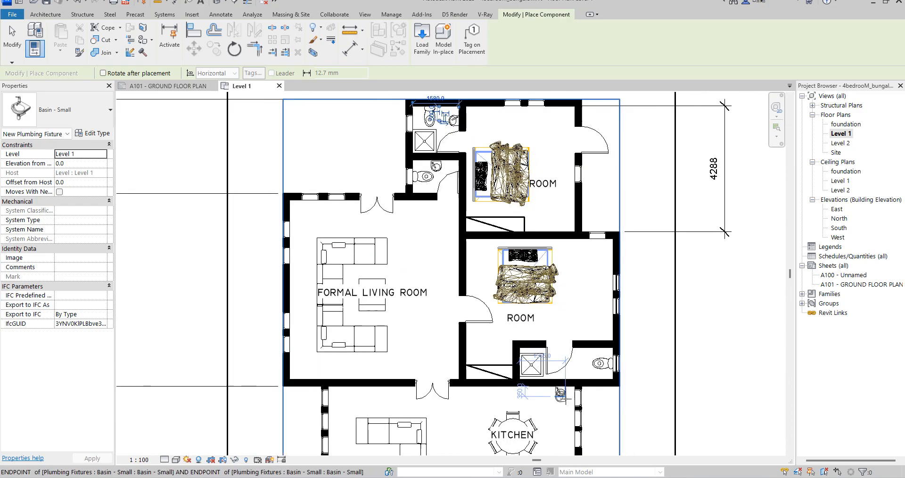
scroll(587, 362, "up", 4)
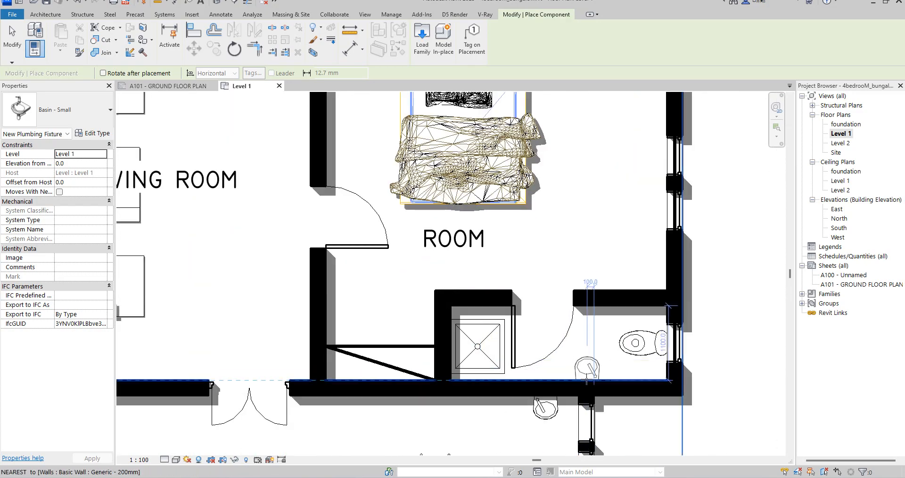
scroll(584, 377, "up", 3)
left_click(585, 374)
key("Escape")
key("Escape")
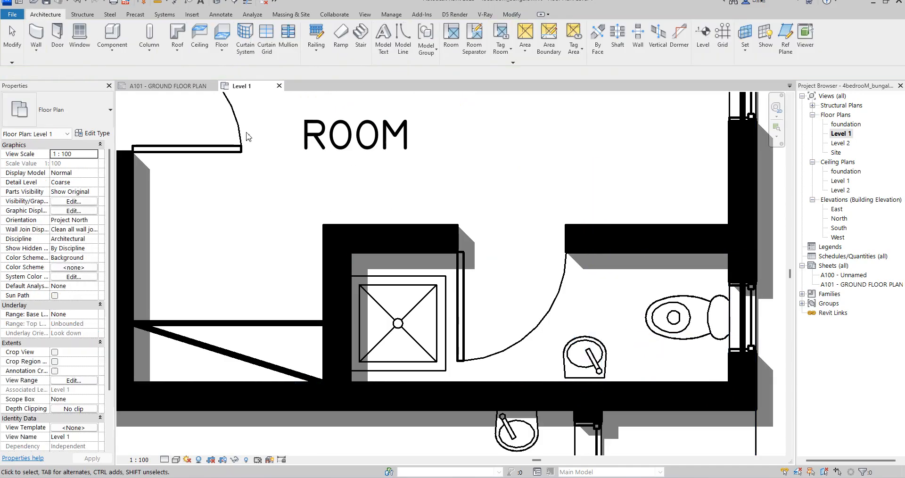
Align the back edge of the middle bedroom toilet's basin with the inner face of the lower wall
left_click(512, 15)
left_click(193, 30)
scroll(502, 328, "up", 2)
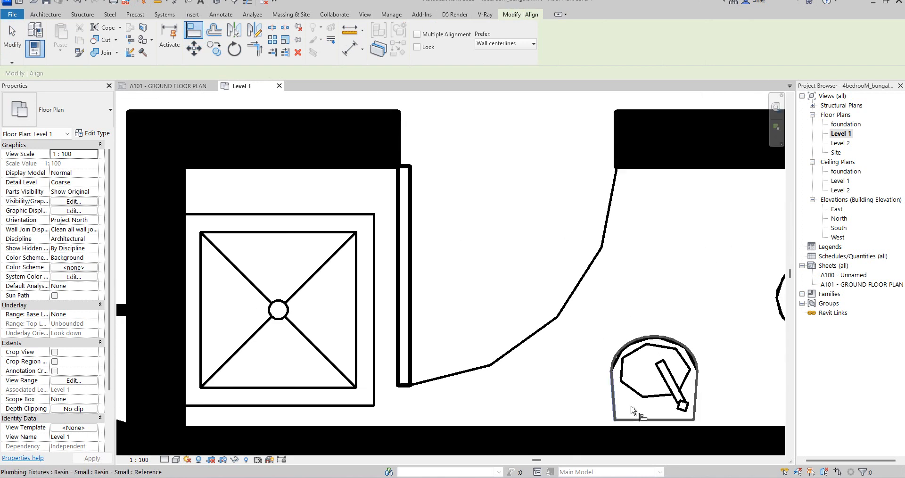
left_click(613, 430)
scroll(641, 420, "down", 5)
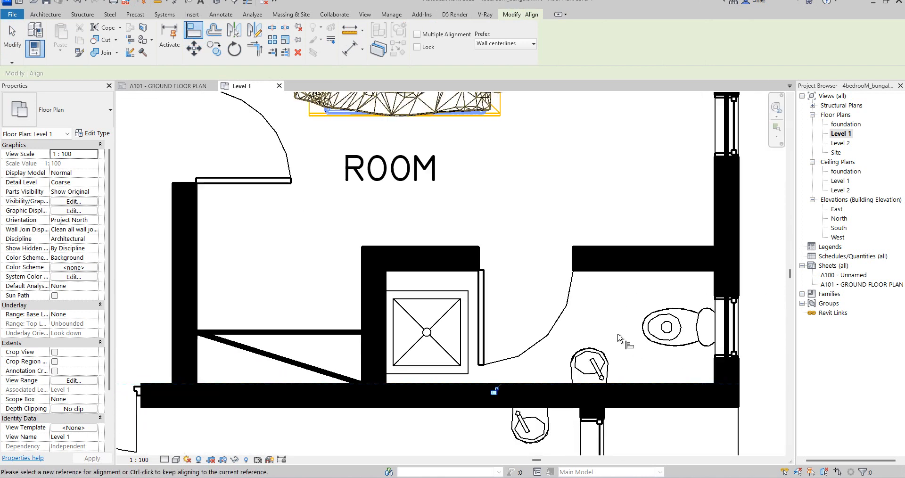
scroll(612, 332, "down", 3)
scroll(613, 325, "up", 3)
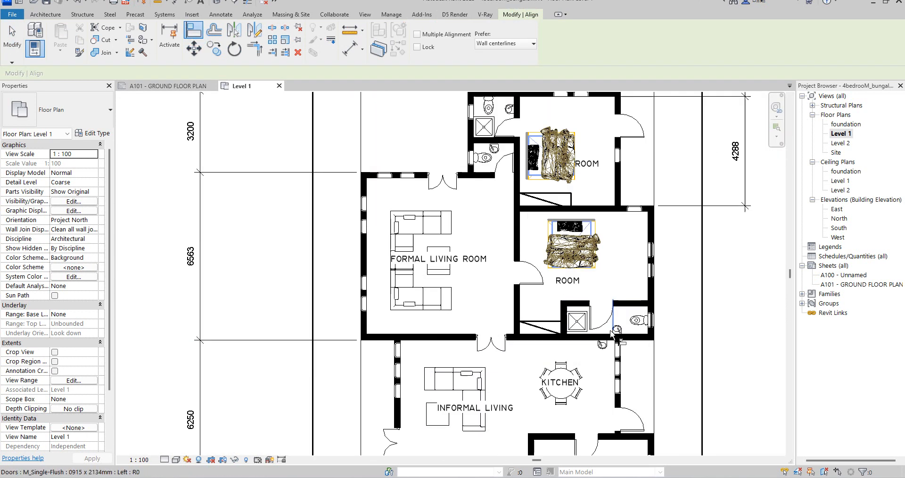
scroll(602, 323, "down", 3)
scroll(554, 229, "up", 2)
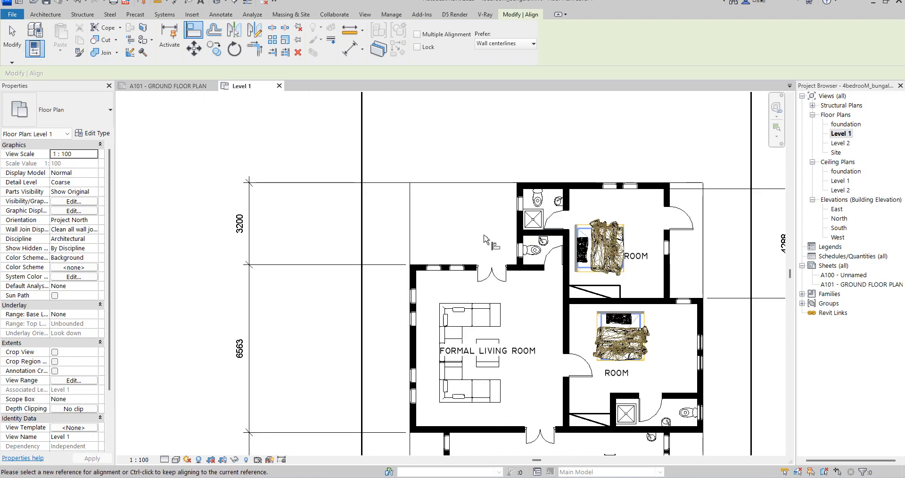
right_click(451, 145)
left_click(471, 151)
Flip the uppermost bedroom's exterior door so it swings into the room
scroll(467, 158, "up", 2)
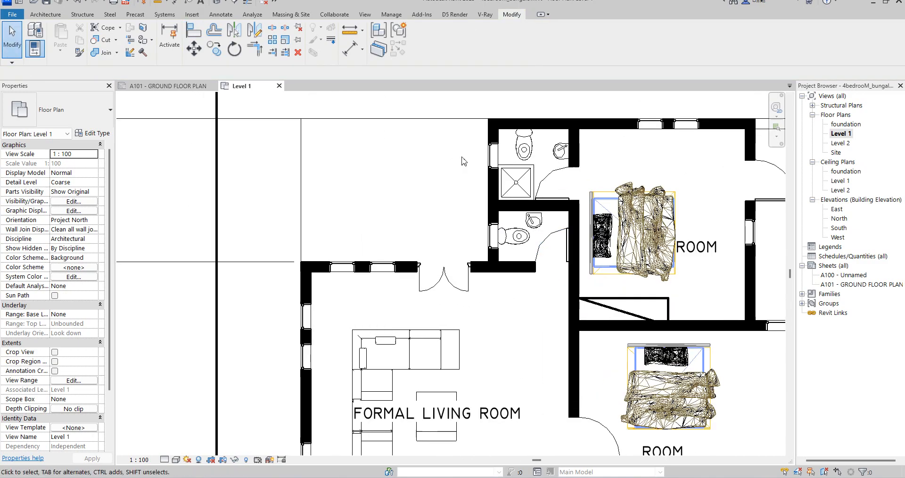
scroll(431, 132, "down", 3)
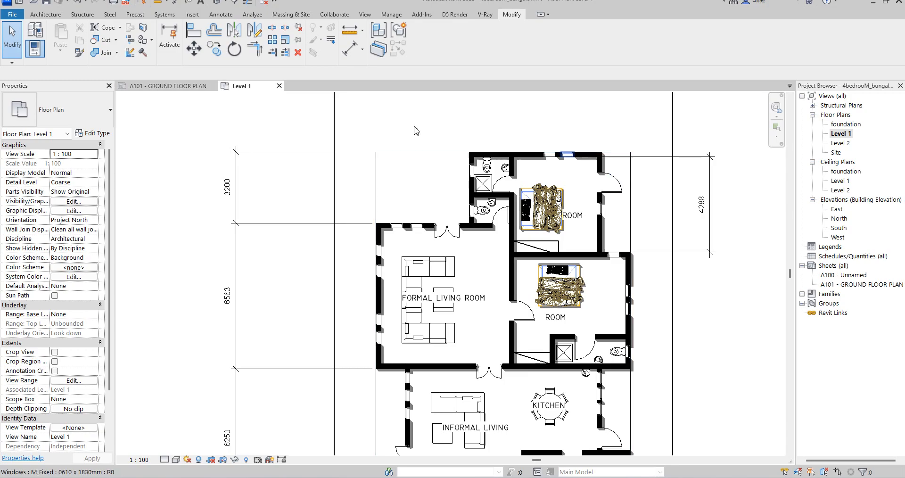
left_click(613, 174)
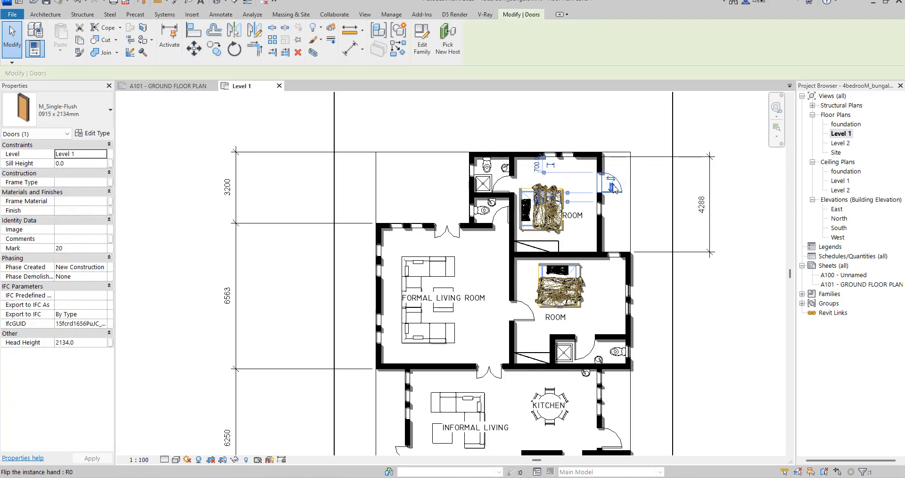
left_click(613, 177)
left_click(610, 131)
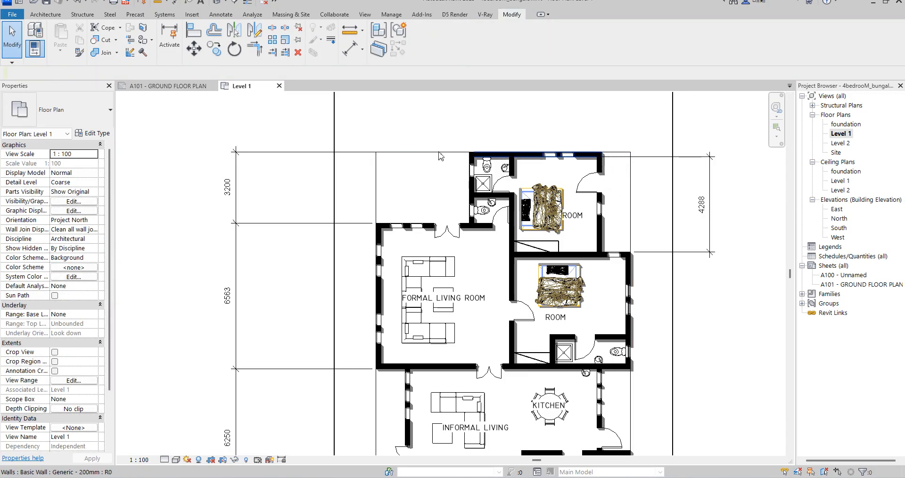
Start a filled region and sketch a rectangular boundary over the open strip outside the informal living room's windows and double door
scroll(431, 191, "down", 2)
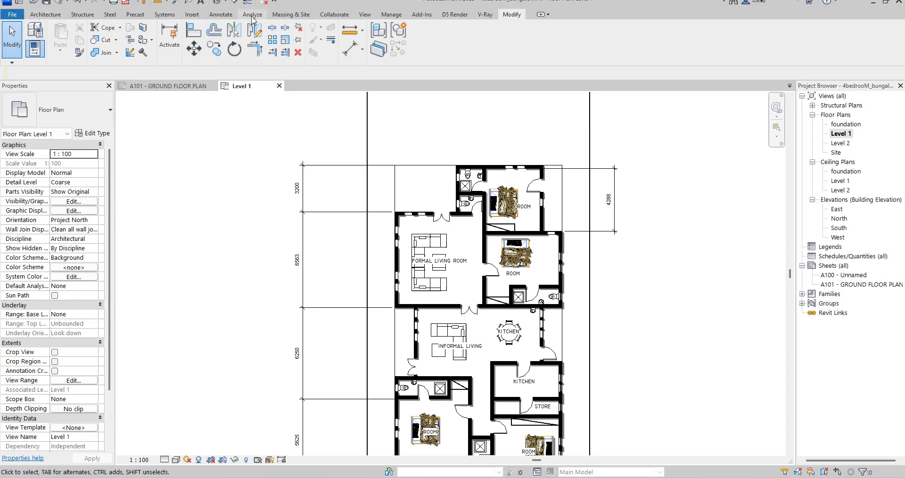
left_click(223, 14)
left_click(267, 45)
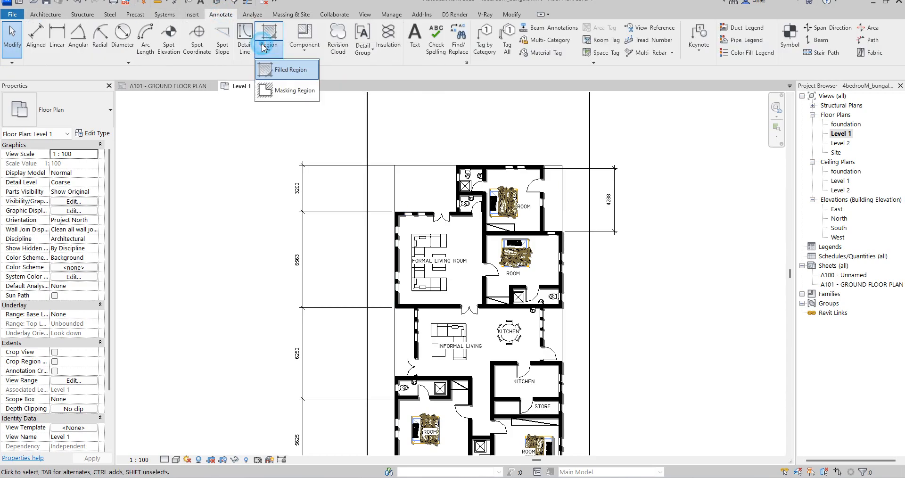
left_click(281, 71)
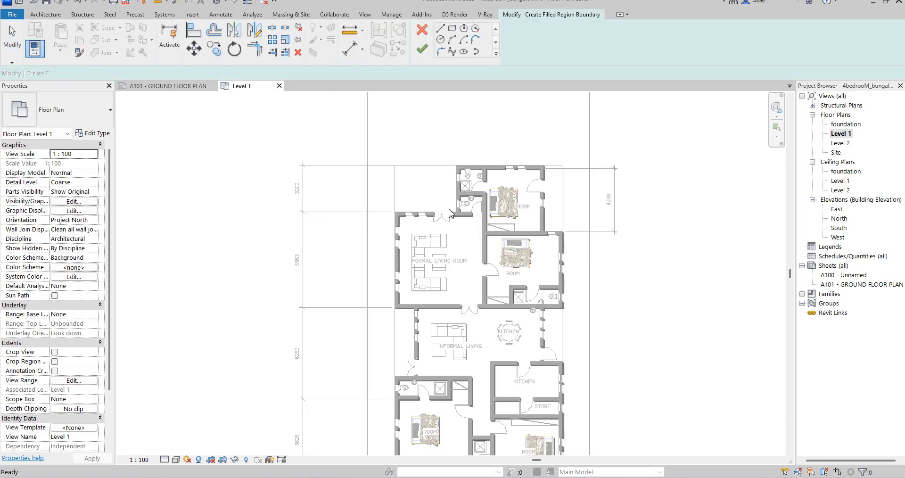
scroll(407, 168, "down", 3)
scroll(404, 280, "up", 7)
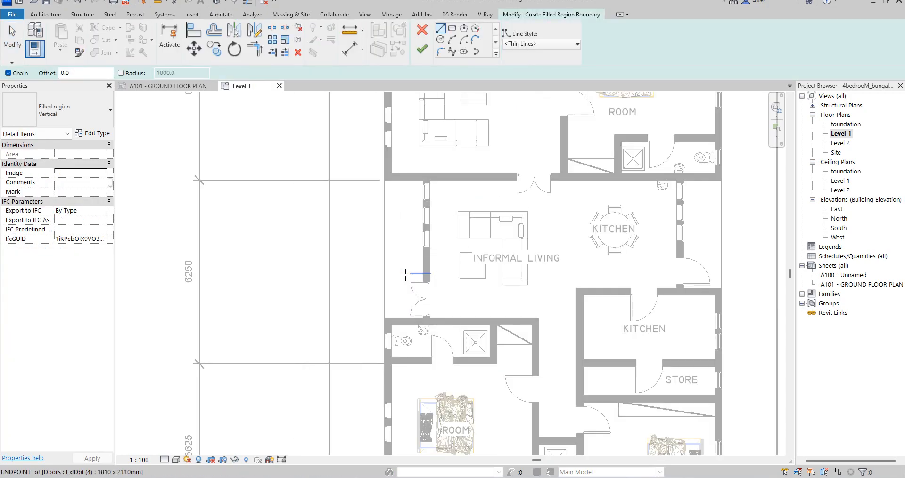
left_click(452, 29)
scroll(406, 326, "up", 2)
scroll(409, 311, "up", 3)
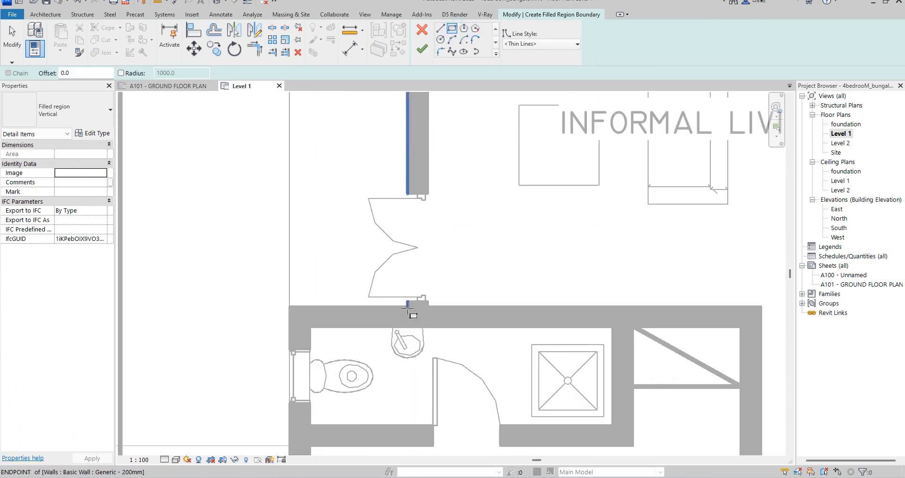
left_click(406, 310)
scroll(407, 312, "down", 3)
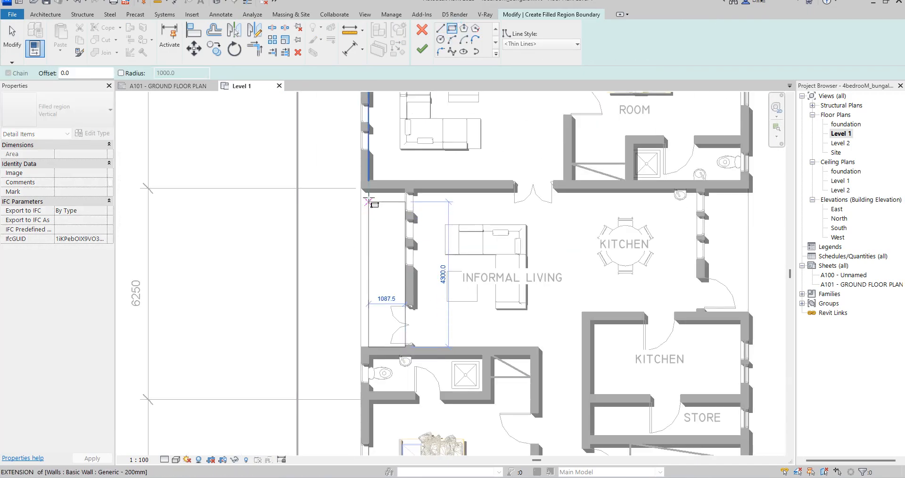
scroll(369, 202, "up", 5)
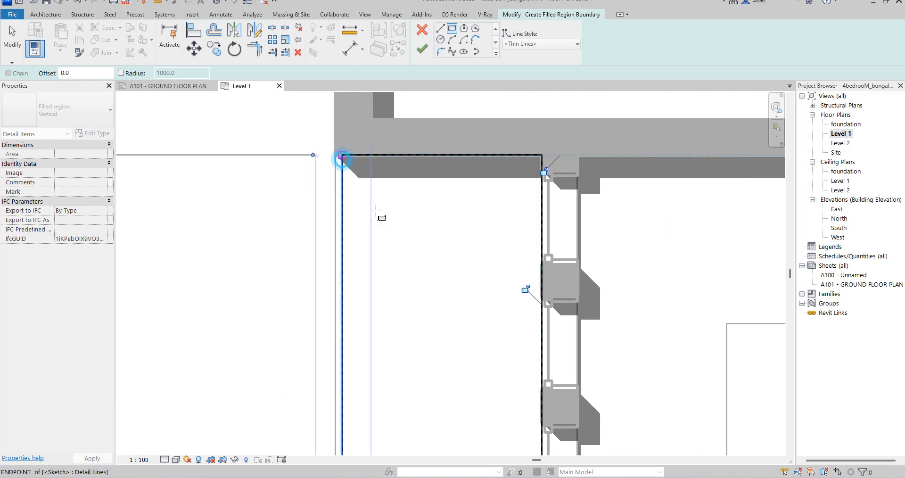
left_click(336, 156)
Sketch a second rectangular boundary about 3665 mm long over the open strip outside the dining area's windows and exterior door
scroll(413, 270, "down", 9)
scroll(528, 288, "up", 4)
scroll(510, 270, "up", 2)
left_click(448, 167)
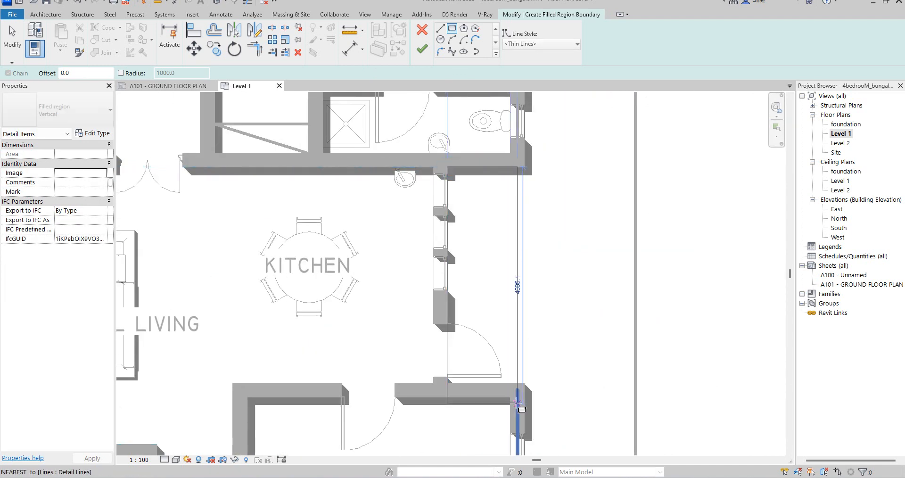
scroll(517, 403, "up", 2)
left_click(517, 372)
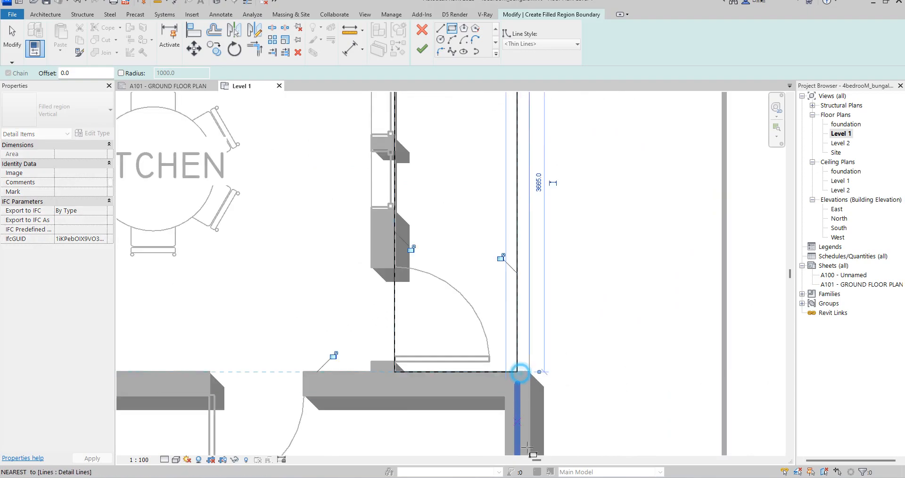
Sketch a rectangular boundary over the open strip outside the uppermost bedroom's exterior door and window
scroll(521, 377, "down", 5)
scroll(431, 243, "up", 2)
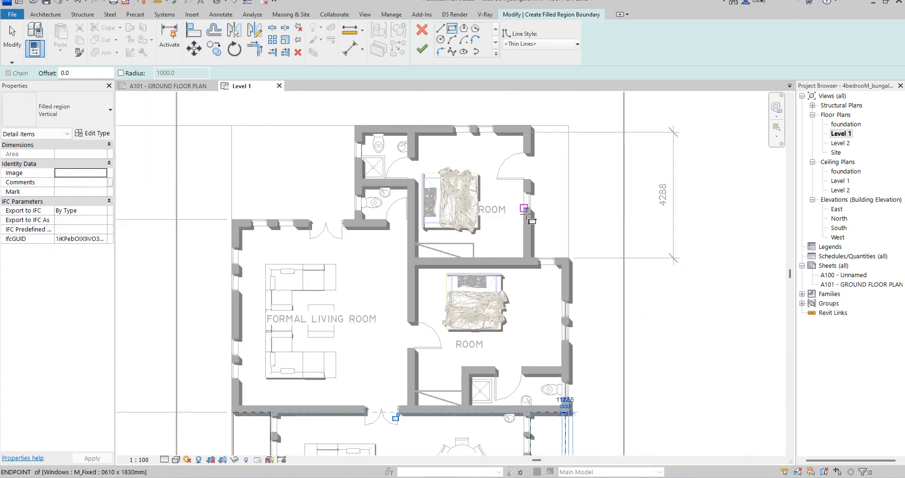
left_click(529, 256)
scroll(568, 132, "up", 4)
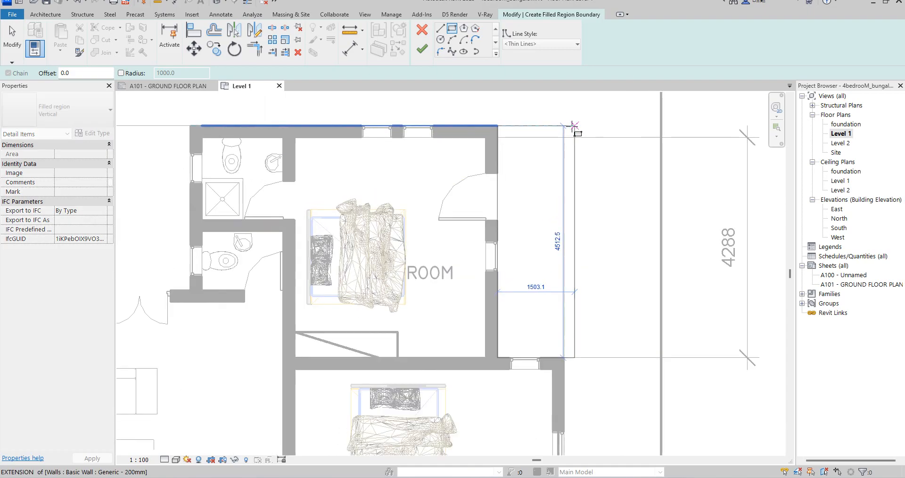
scroll(566, 132, "up", 2)
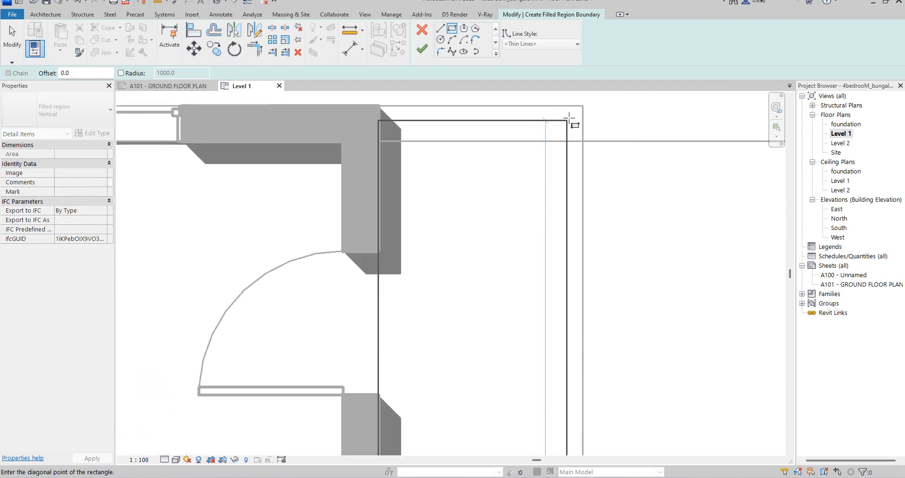
left_click(572, 117)
scroll(471, 235, "down", 5)
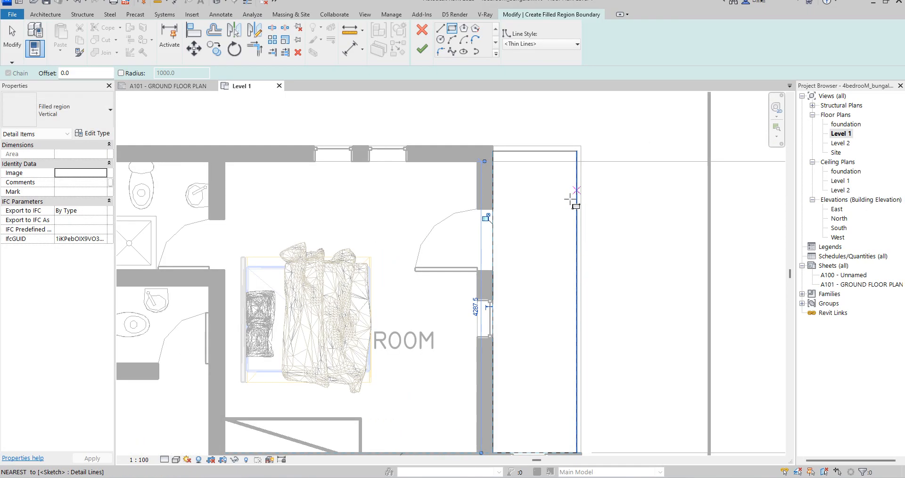
Sketch a rectangular boundary about 3140 mm deep over the open corner between the formal living room and the upper toilets
scroll(445, 245, "up", 4)
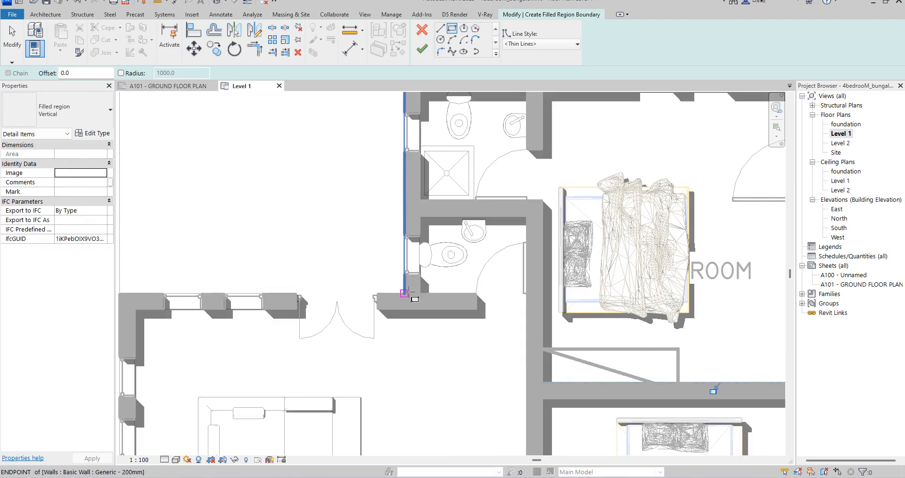
left_click(434, 261)
scroll(333, 222, "down", 4)
scroll(306, 226, "up", 6)
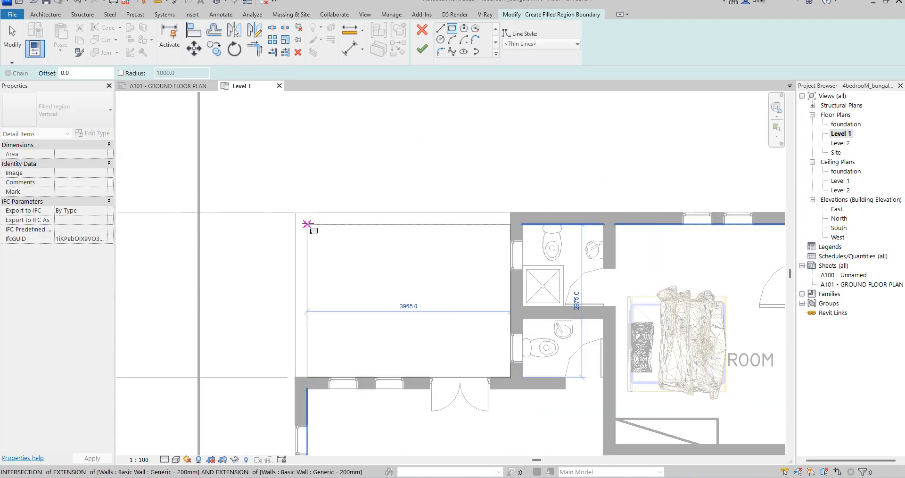
scroll(290, 211, "up", 2)
left_click(290, 209)
scroll(311, 212, "down", 3)
scroll(452, 198, "down", 5)
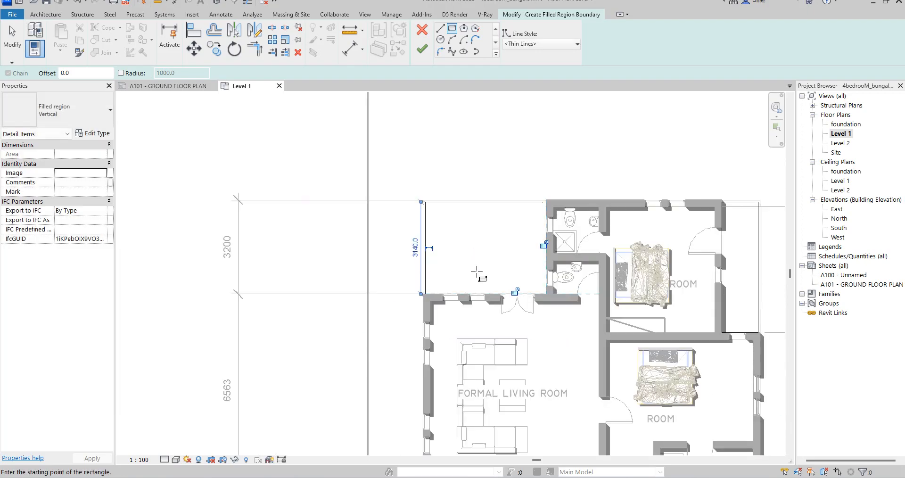
Exit the rectangle tool and finish the filled region with its four boundaries
right_click(503, 202)
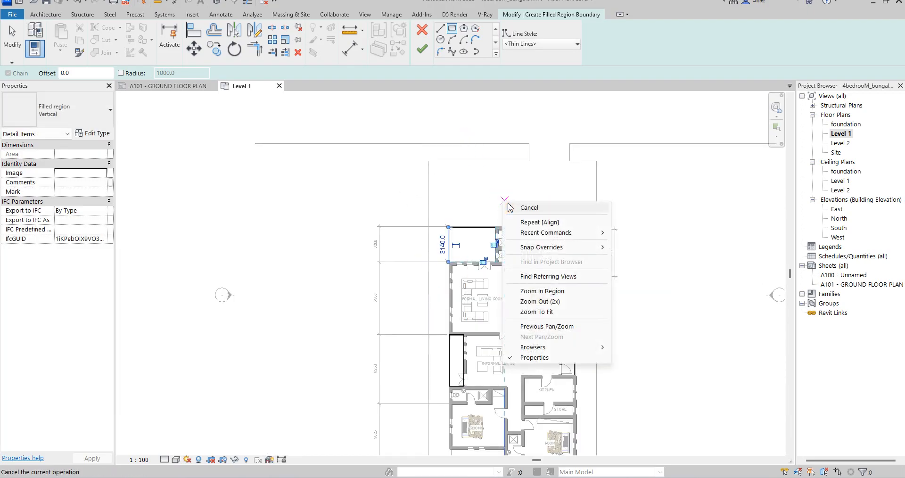
left_click(527, 208)
right_click(503, 198)
left_click(530, 207)
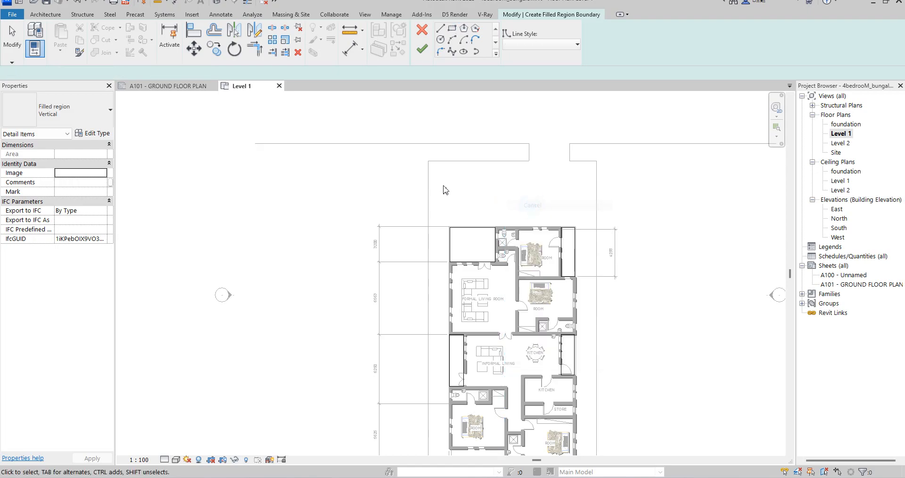
left_click(421, 47)
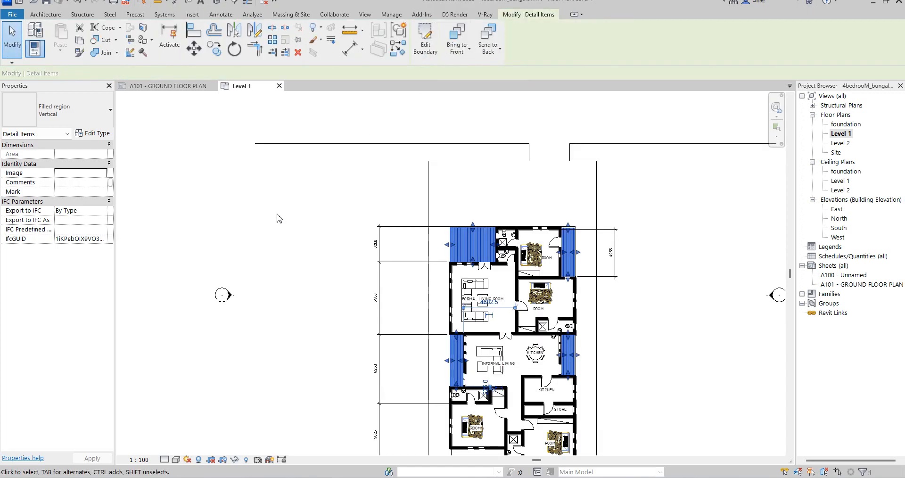
Change the filled region's type to Diagonal Crosshatch 2
left_click(97, 133)
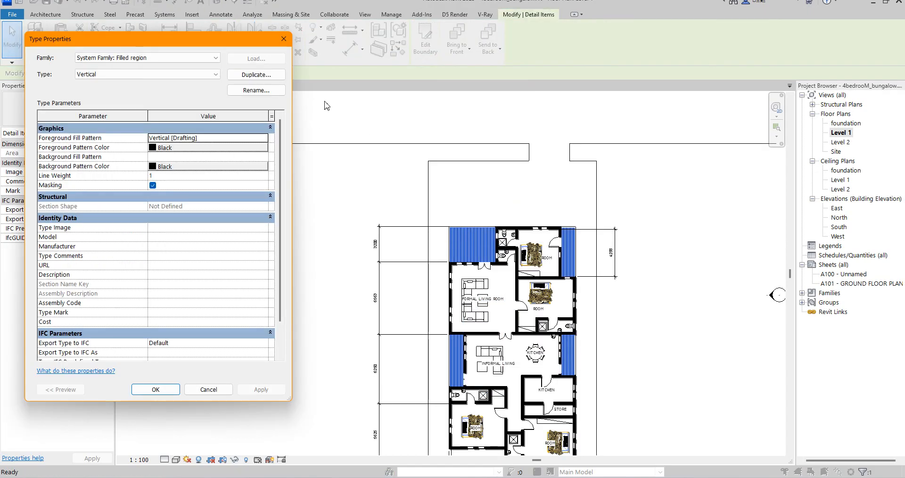
left_click(215, 74)
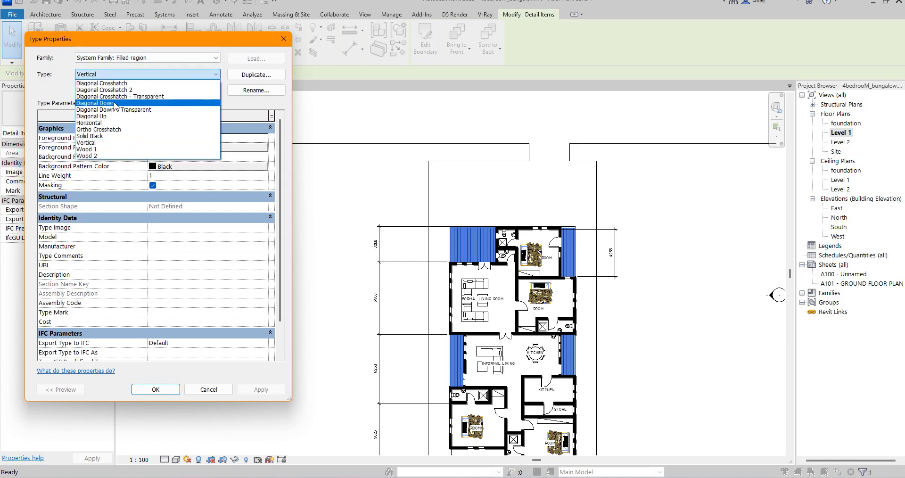
left_click(125, 90)
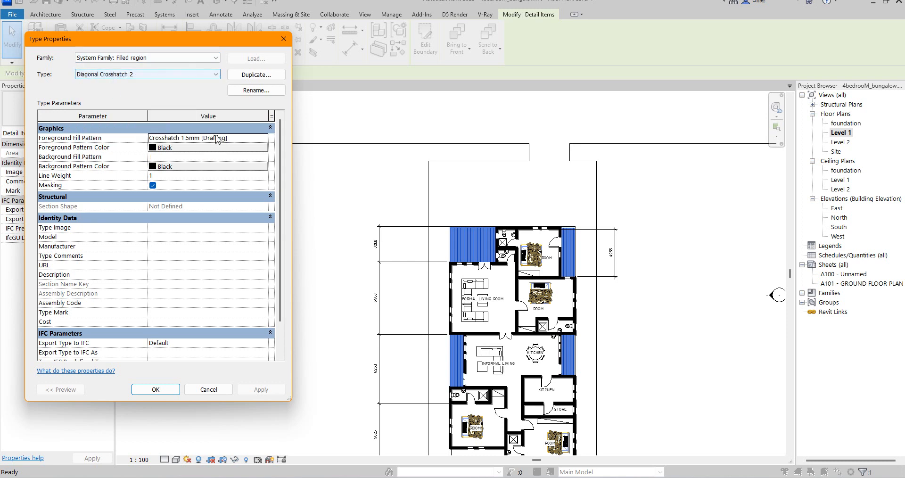
left_click(156, 390)
Change the filled region's type to Diagonal Crosshatch and set its foreground fill pattern to Crosshatch 1.5mm
scroll(466, 271, "up", 2)
scroll(358, 235, "up", 2)
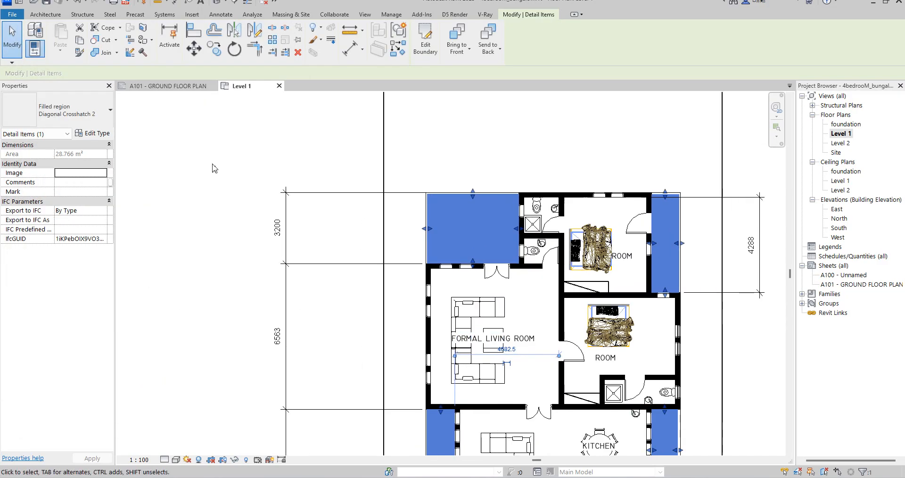
left_click(94, 133)
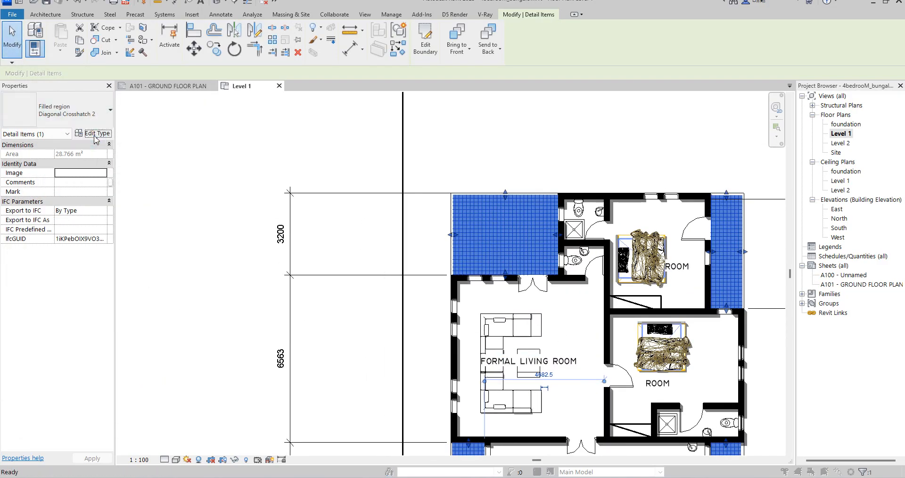
left_click(215, 74)
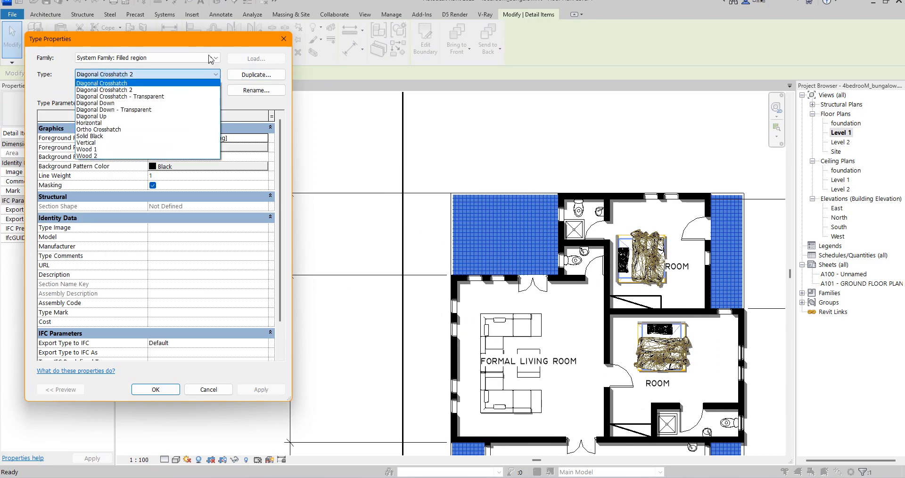
left_click(142, 82)
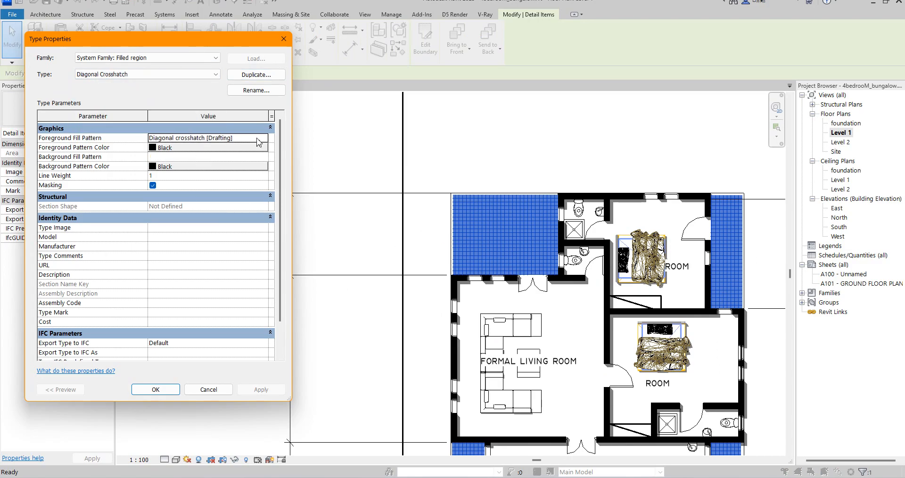
left_click(266, 139)
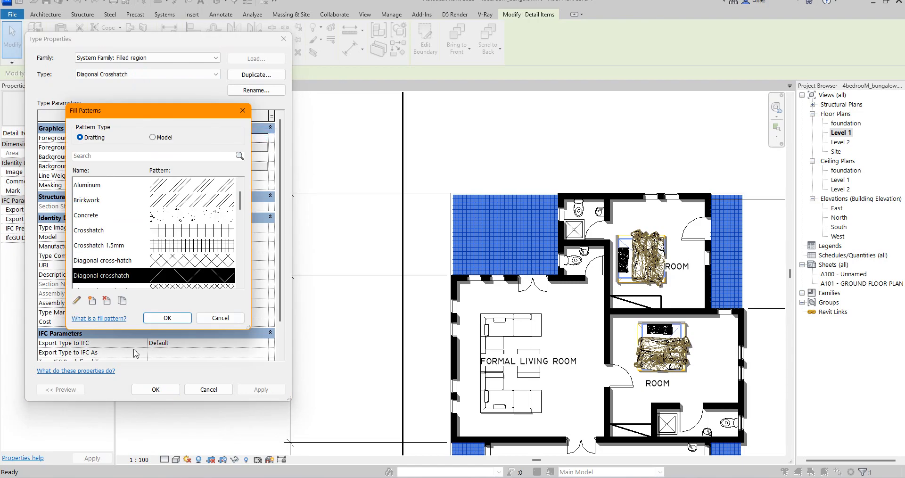
left_click(192, 246)
left_click(167, 319)
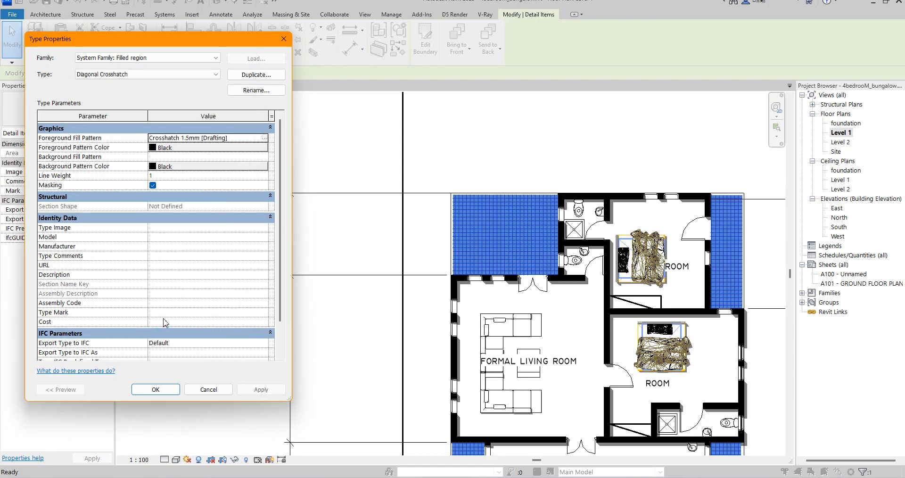
left_click(155, 390)
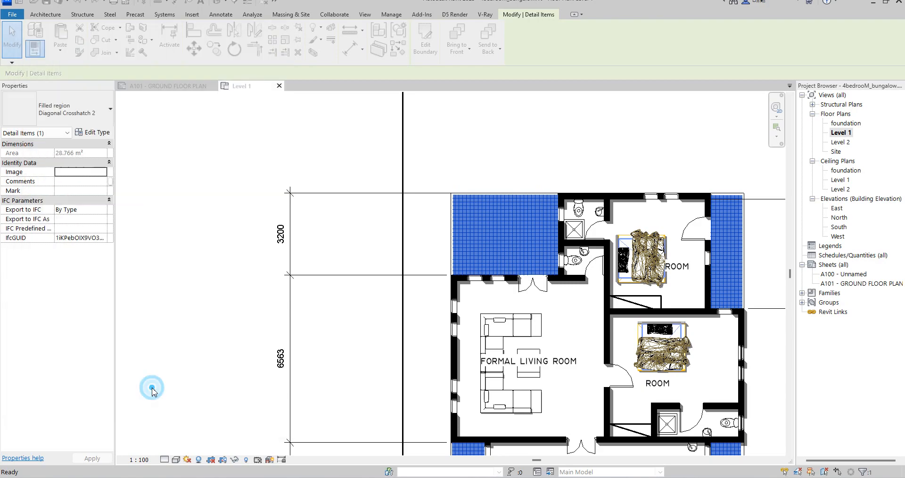
key("Escape")
Review the type properties of the veranda filled region
scroll(437, 265, "down", 2)
scroll(511, 265, "up", 3)
left_click(510, 265)
left_click(91, 135)
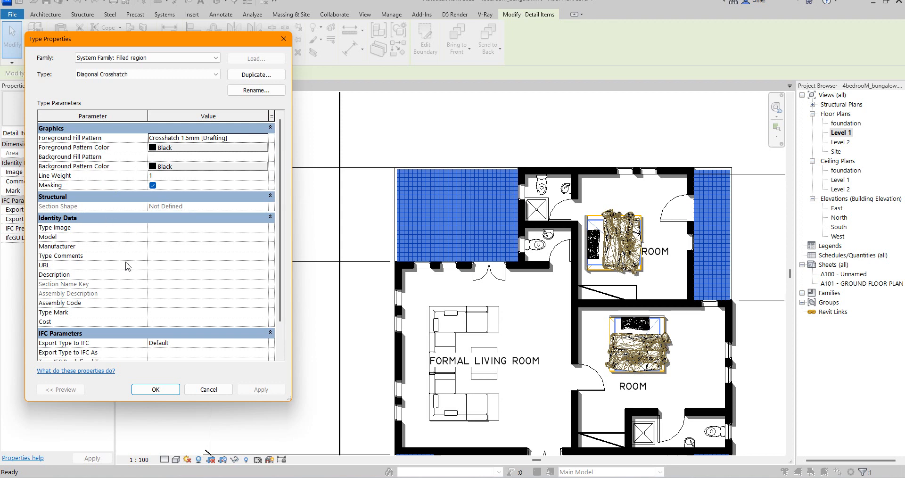
left_click(283, 40)
Override the filled region's graphics by element with projection line color RGB 151-151-151 and surface transparency 40
right_click(496, 235)
mouse_move(570, 86)
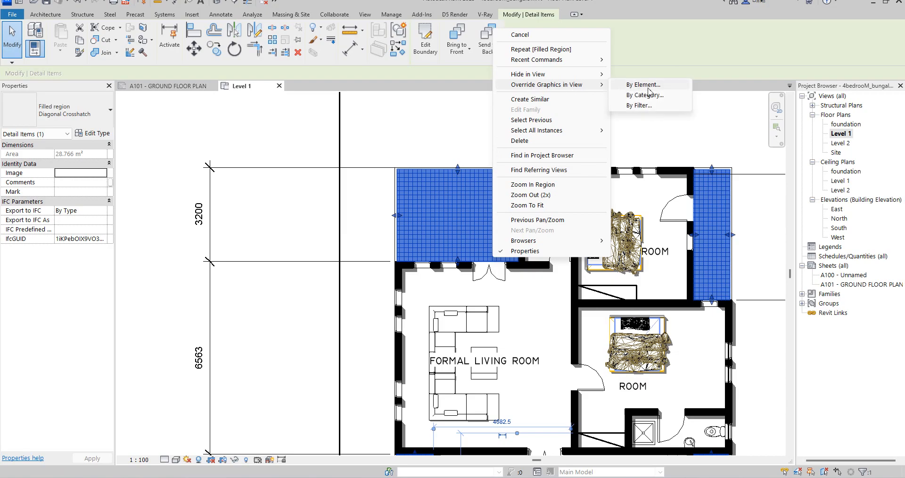
left_click(647, 85)
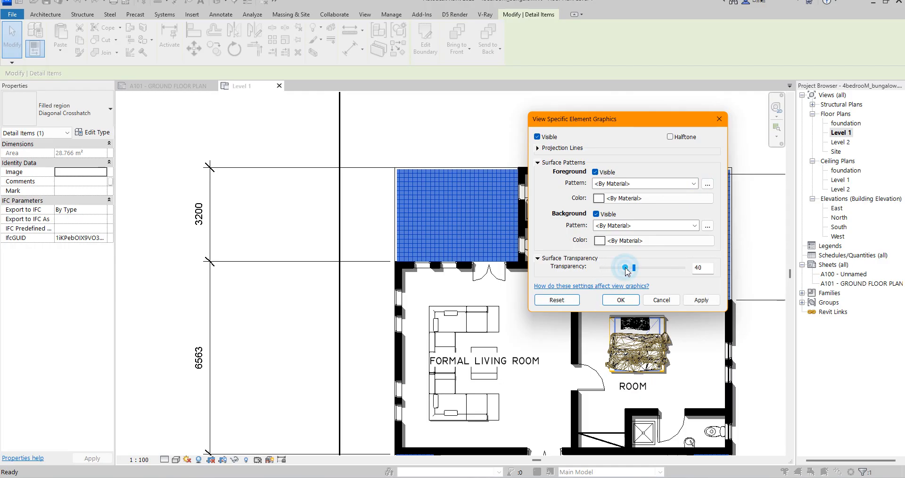
left_click(537, 148)
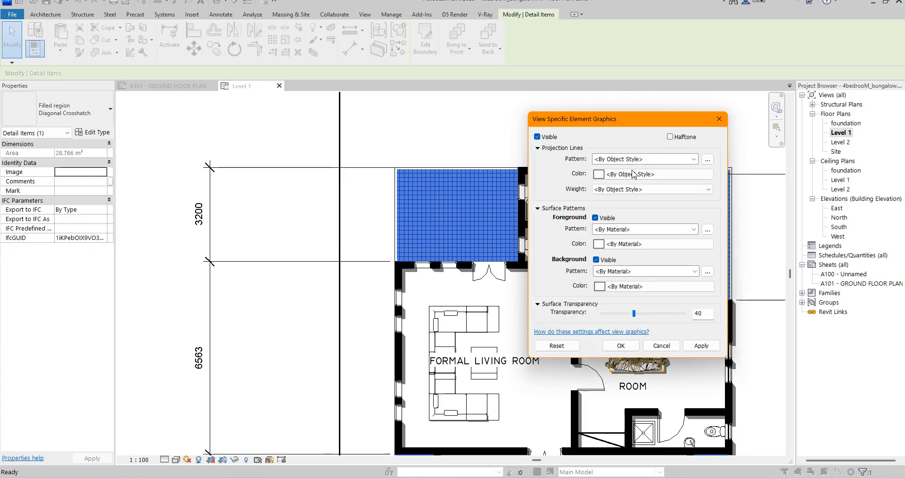
left_click(604, 174)
left_click_drag(747, 203, 751, 200)
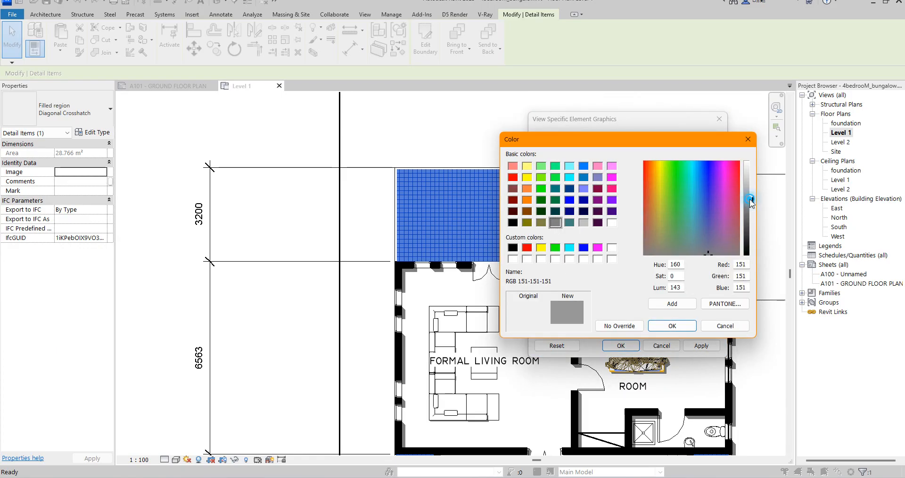
left_click(676, 326)
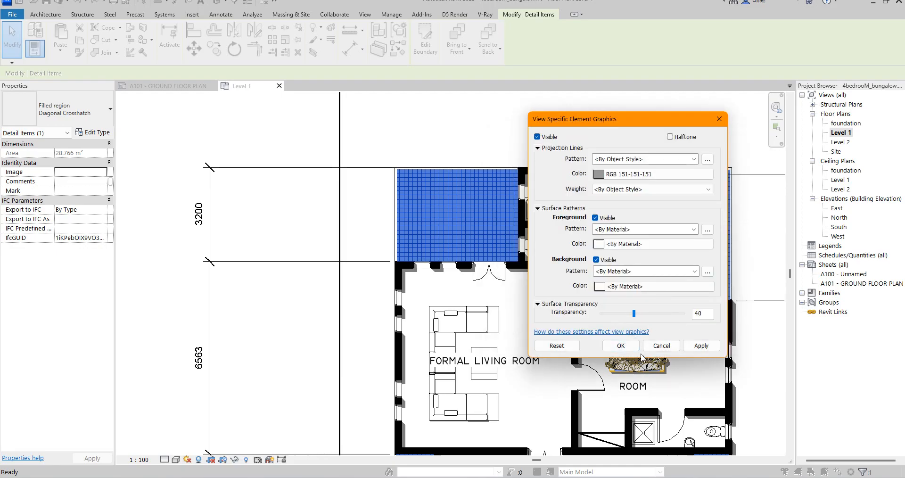
left_click(619, 346)
key("Escape")
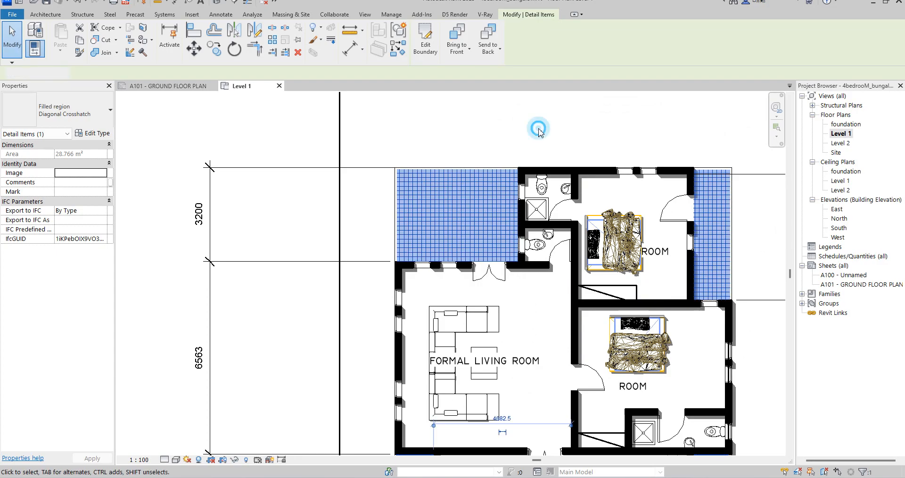
Flip the informal living area's double veranda door and the dining area's single veranda door to swing into the house
scroll(540, 133, "down", 3)
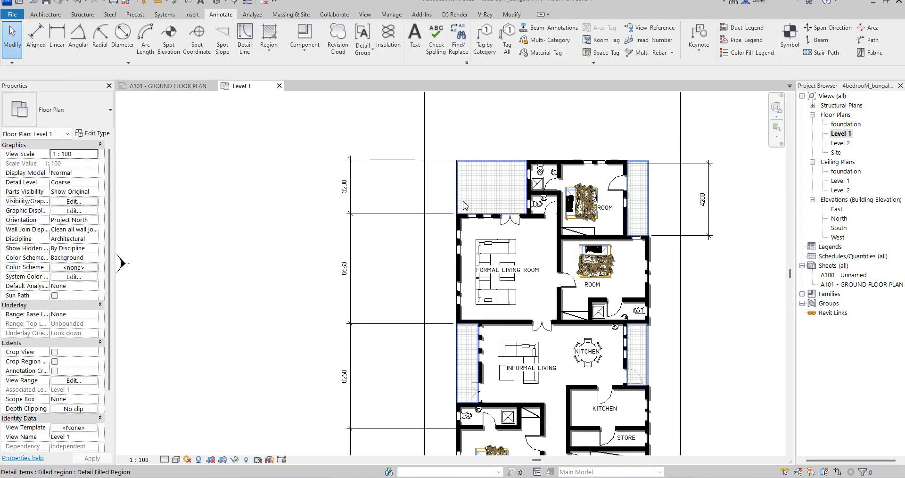
scroll(500, 300, "down", 1)
scroll(471, 359, "up", 2)
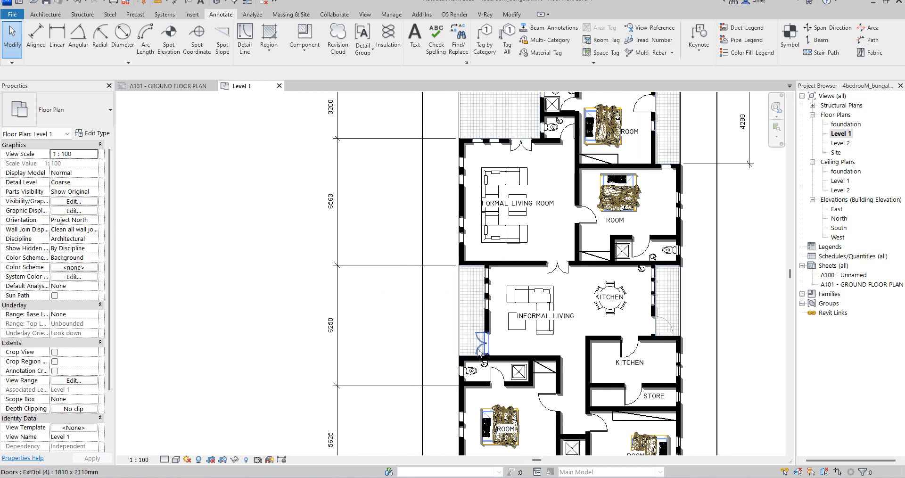
left_click(480, 351)
left_click(476, 344)
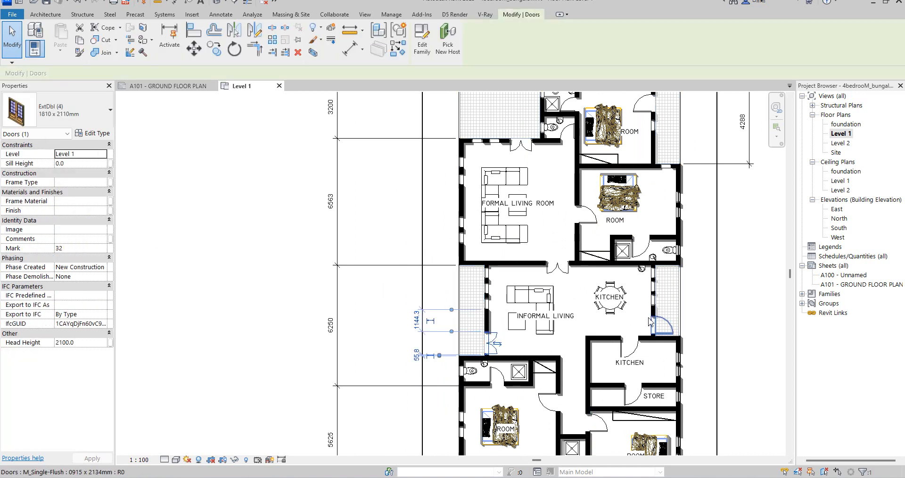
left_click(666, 323)
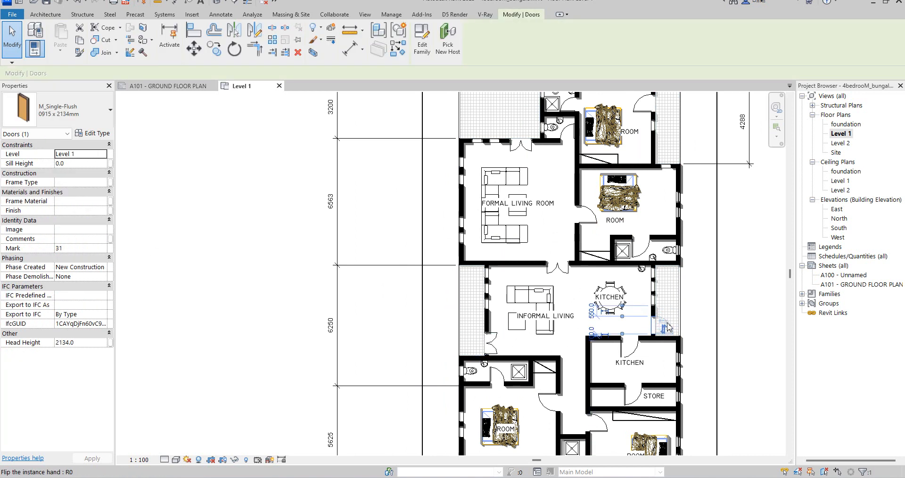
left_click(751, 309)
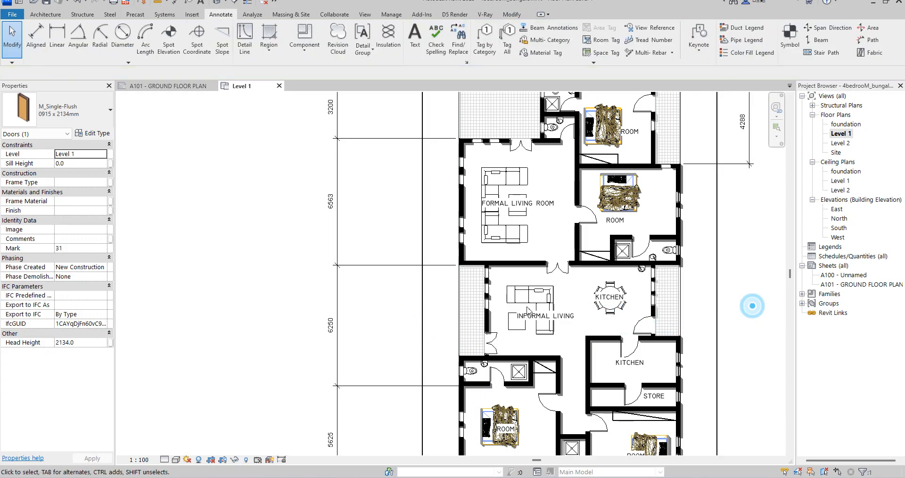
Make the 2.5mm Arial text type used by the room labels bold
scroll(528, 301, "down", 2)
scroll(526, 245, "up", 3)
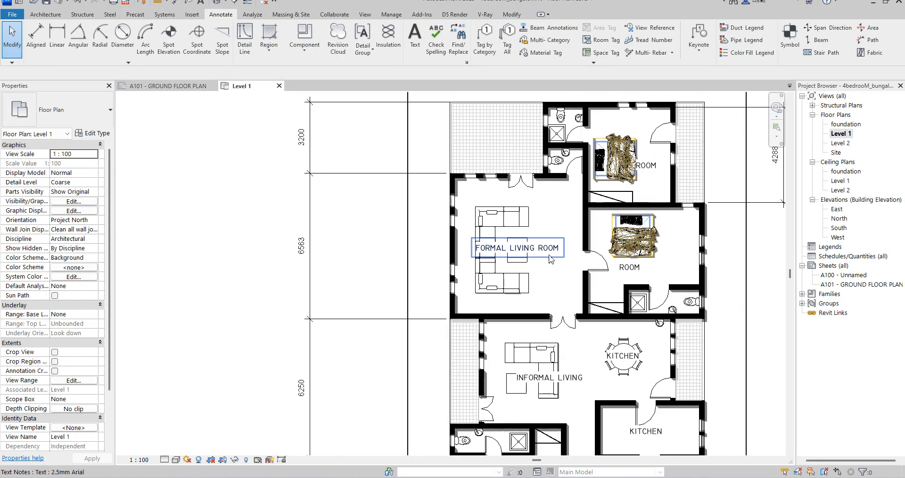
left_click(549, 254)
left_click(103, 135)
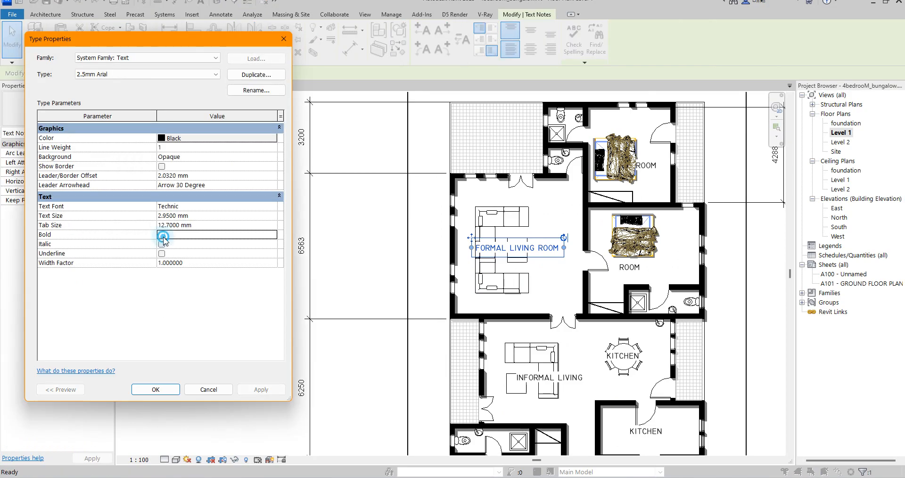
left_click(159, 389)
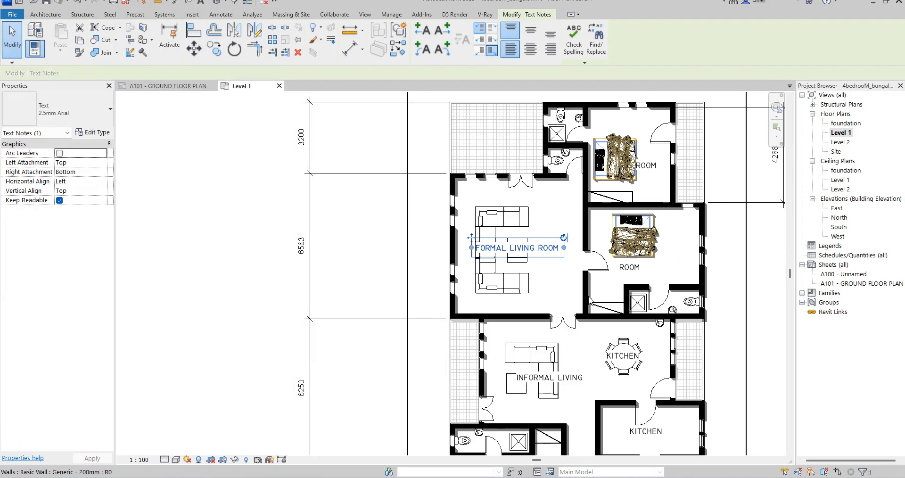
left_click(557, 290)
scroll(561, 297, "down", 2)
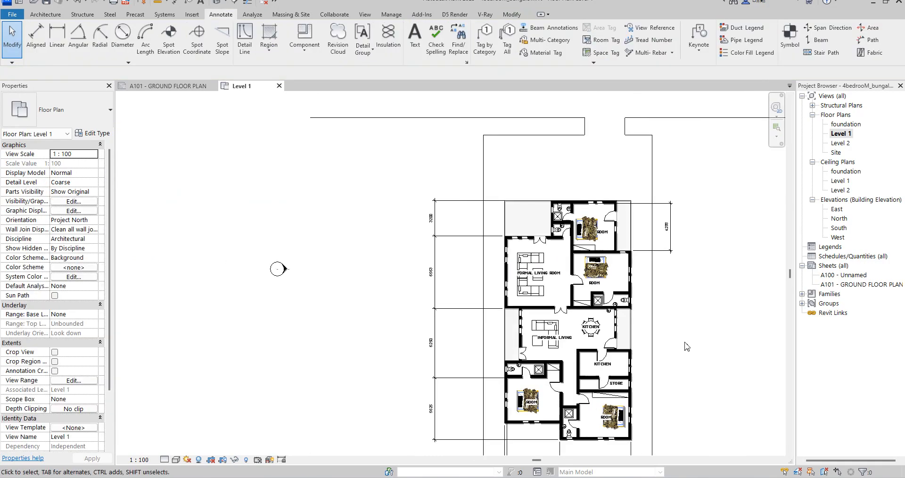
Place a copy of the FORMAL LIVING ROOM label at each of the four hatched veranda areas
scroll(684, 341, "up", 2)
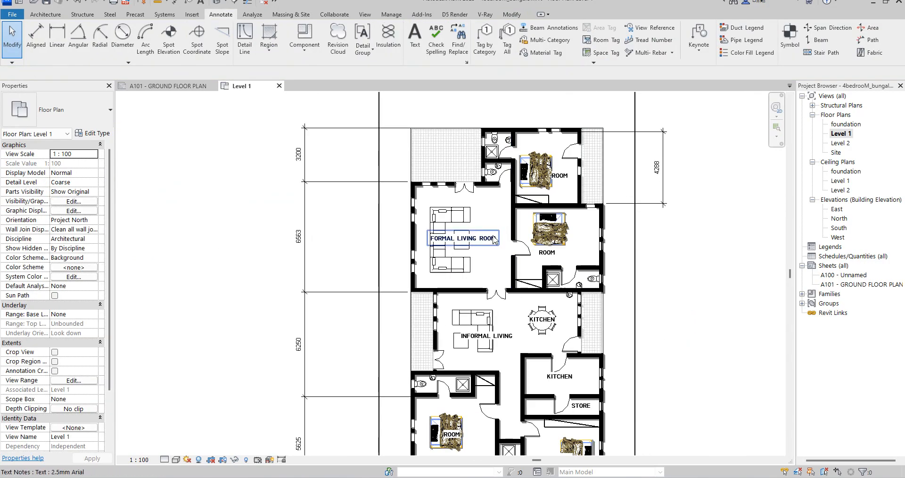
left_click(492, 235)
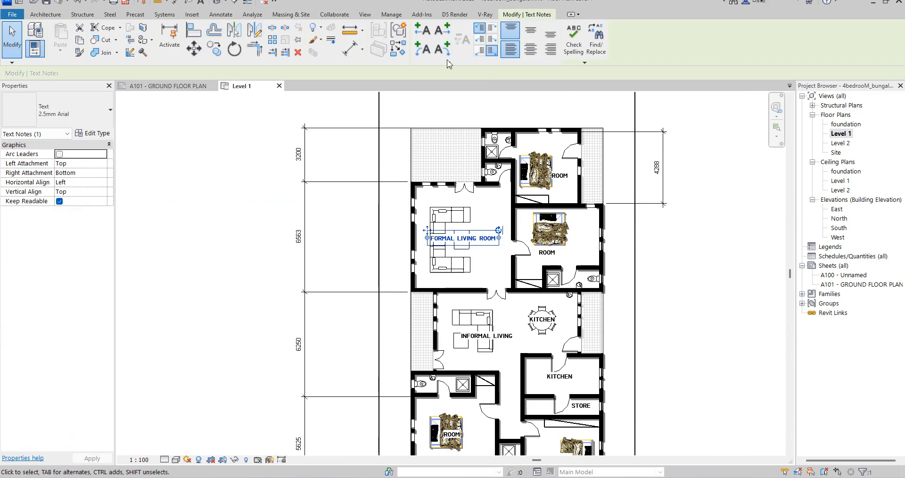
left_click(214, 48)
scroll(463, 142, "up", 3)
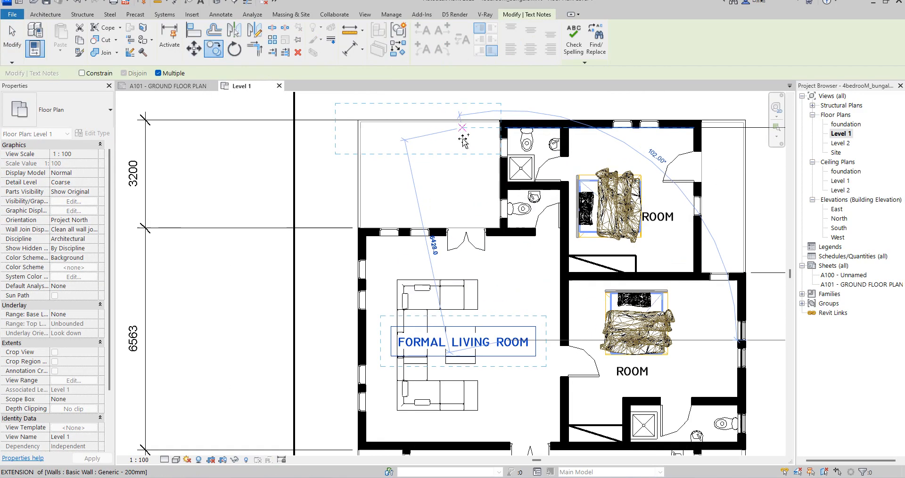
left_click(465, 170)
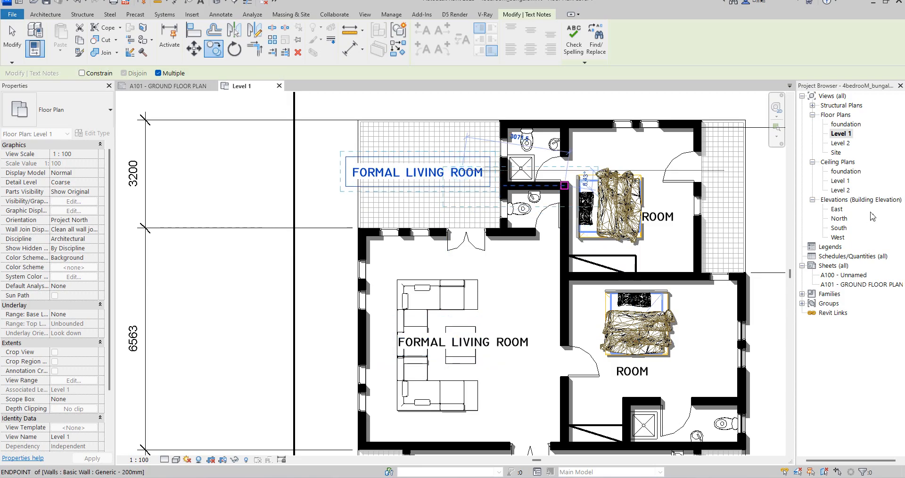
scroll(674, 212, "down", 6)
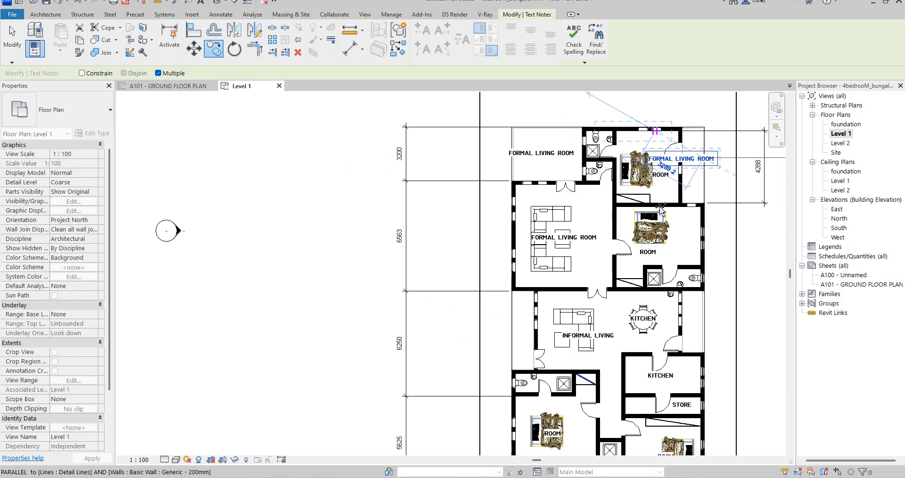
scroll(674, 278, "up", 5)
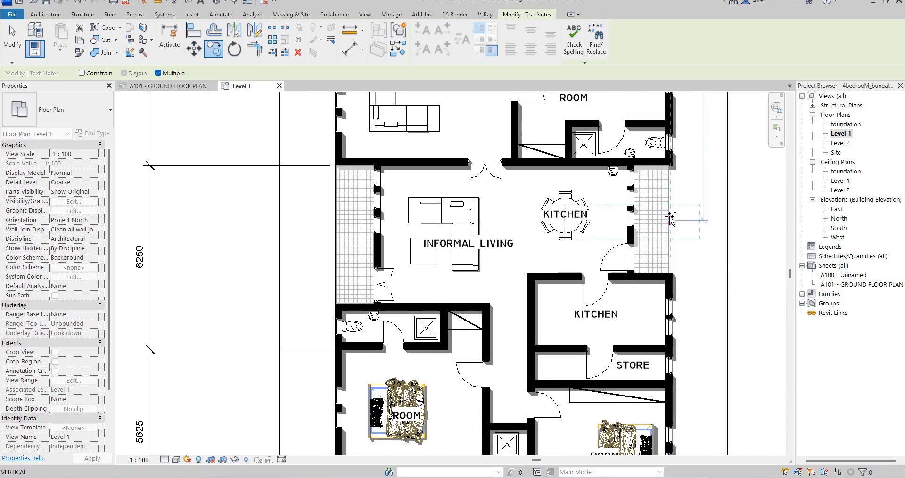
left_click(359, 238)
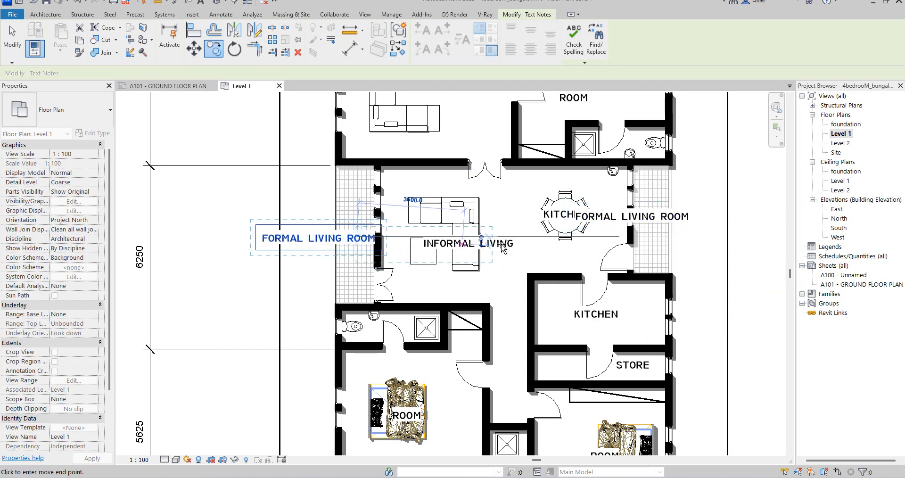
scroll(523, 259, "down", 2)
scroll(433, 332, "down", 1)
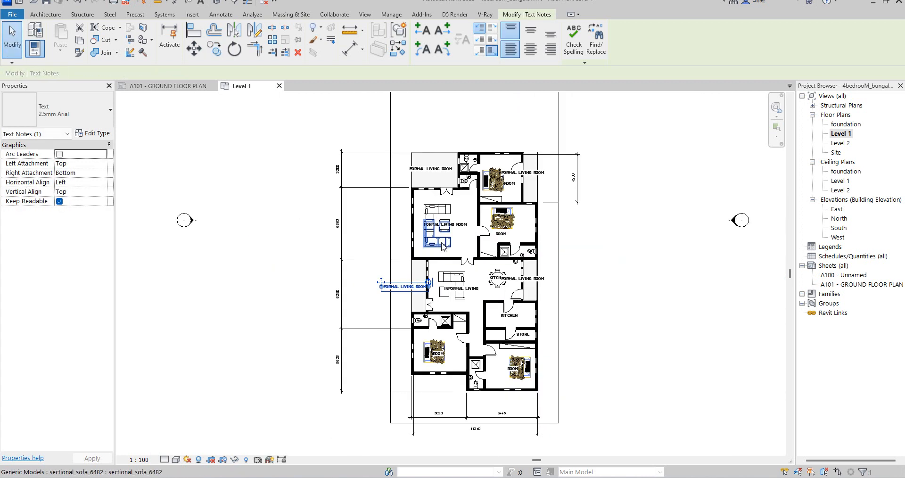
Change the label on the large veranda above the formal living room to ENTRANCE PORCH on two lines and centre it on the hatch
scroll(455, 158, "up", 3)
double_click(456, 158)
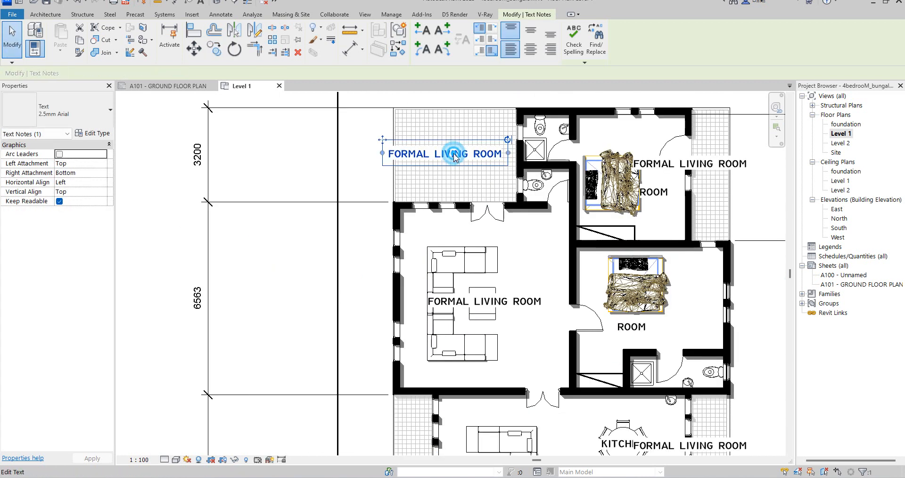
key("ctrl+a")
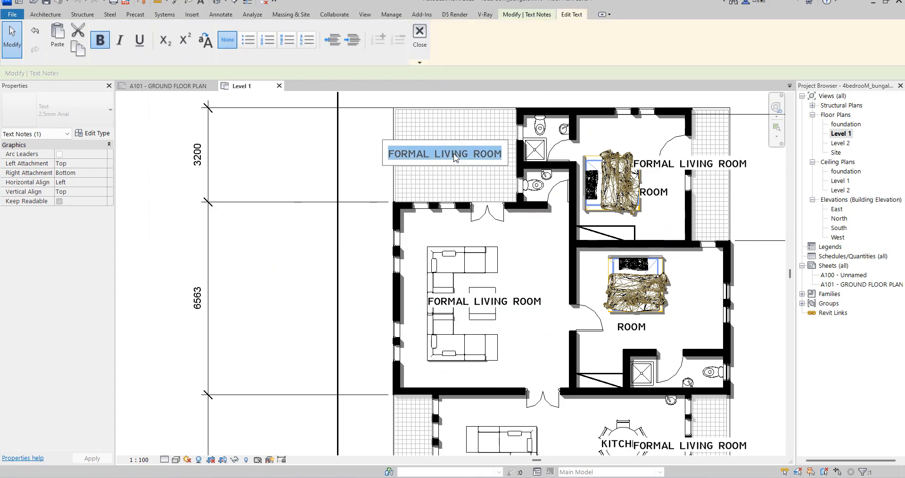
type("ENTRANCE PORC")
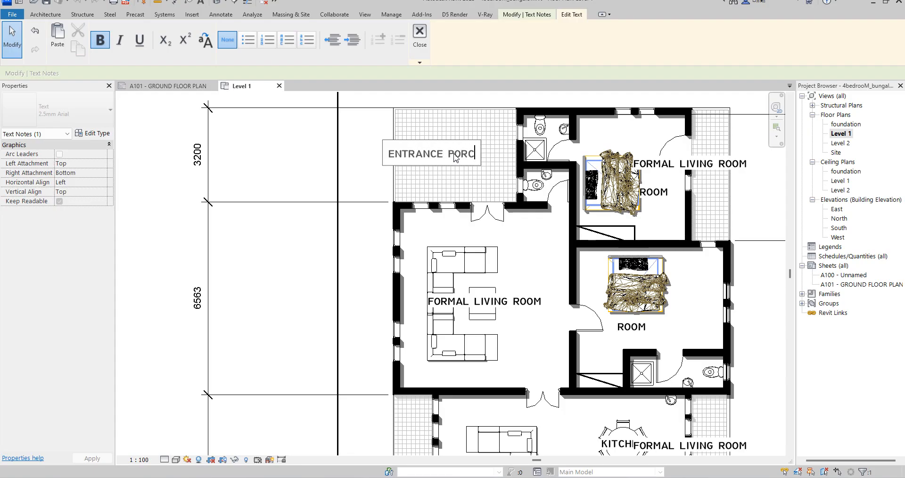
left_click(359, 165)
left_click(444, 154)
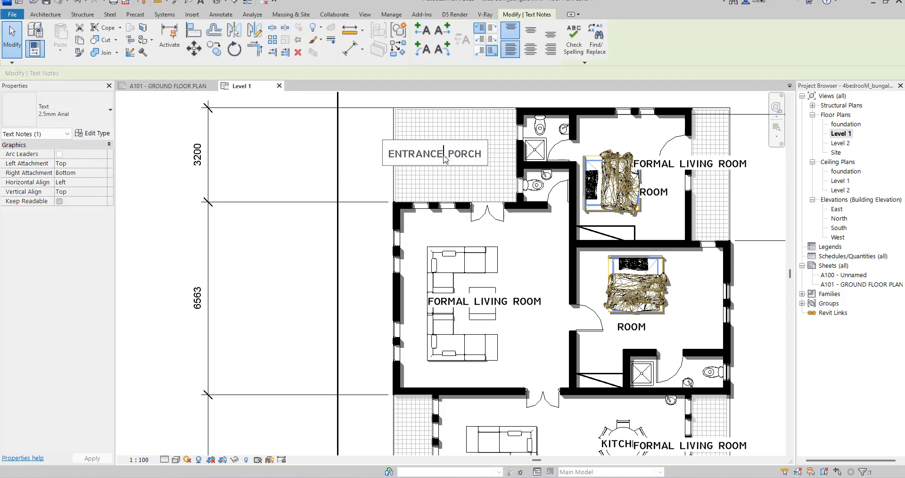
left_click(444, 156)
key("Return")
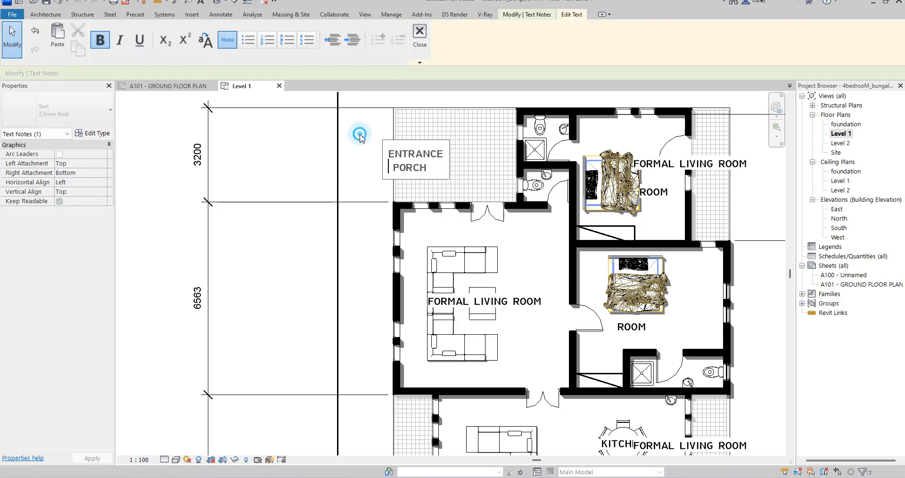
left_click_drag(382, 140, 433, 133)
Replace the FORMAL LIVING ROOM label on the narrow veranda beside the upper bedroom with a copy of the ENTRANCE PORCH label
scroll(351, 198, "down", 2)
scroll(591, 183, "up", 1)
left_click(548, 179)
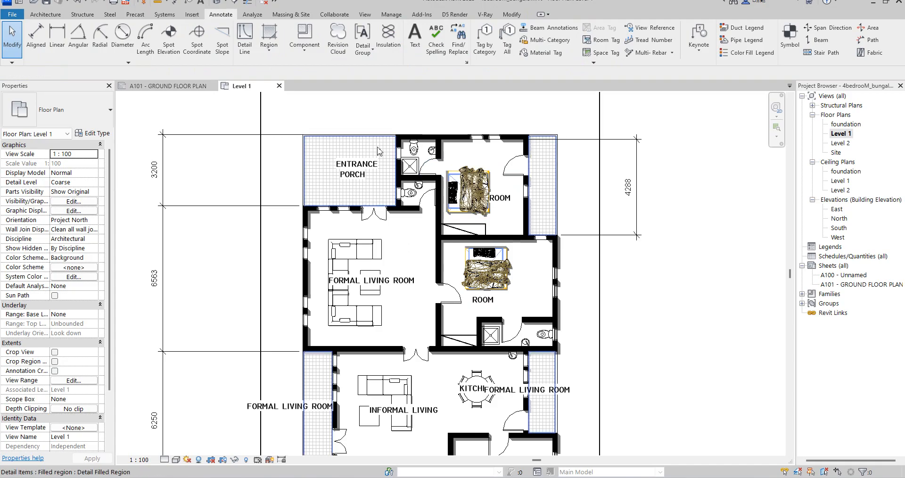
left_click(351, 174)
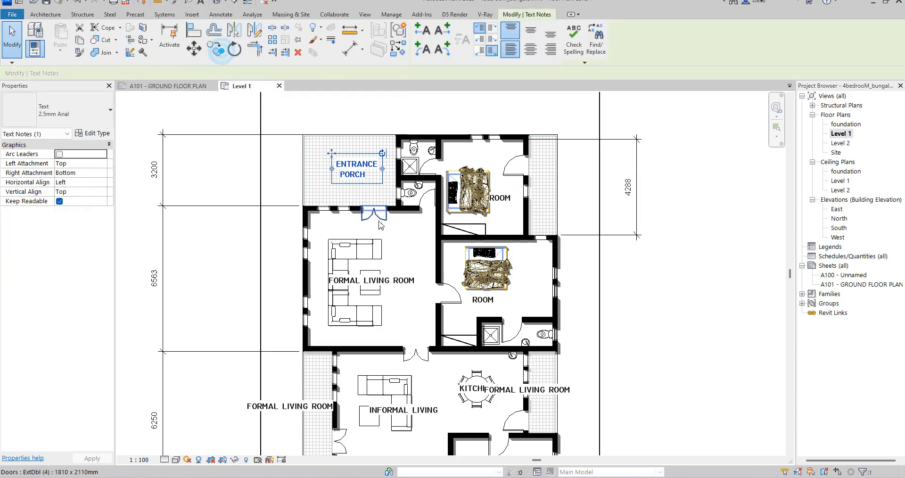
double_click(350, 174)
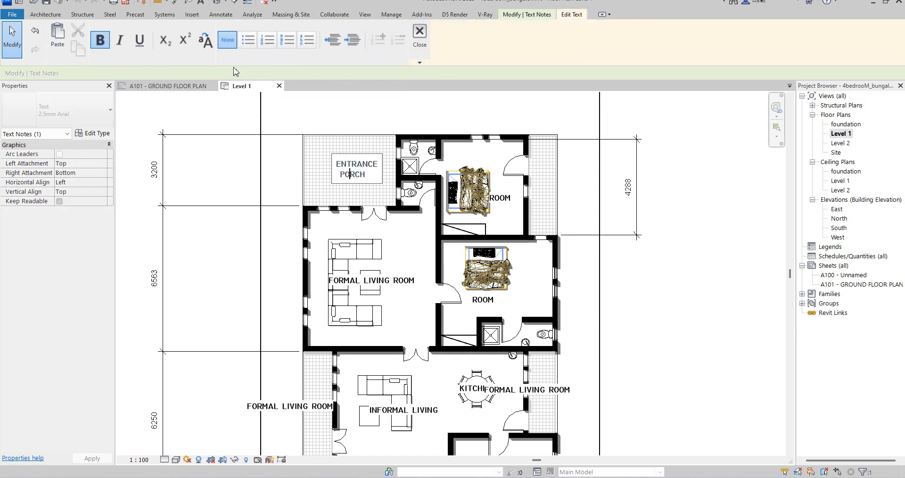
left_click(194, 179)
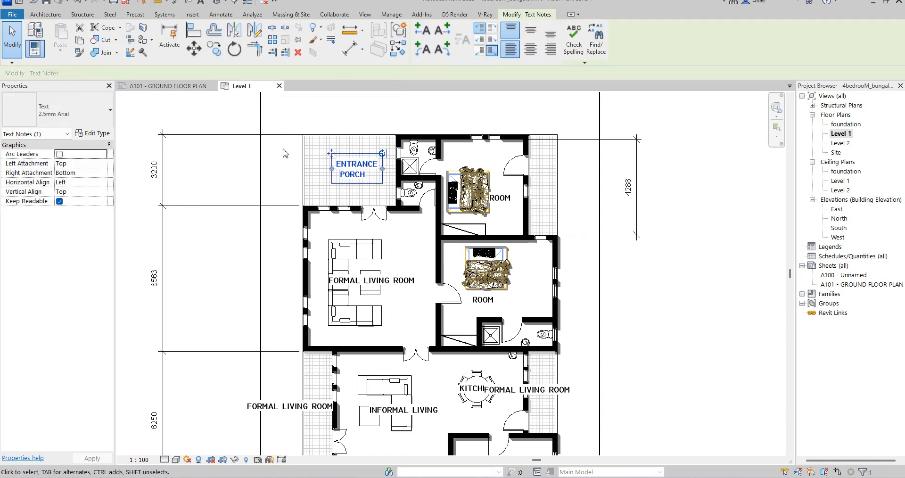
left_click(214, 48)
left_click(332, 153)
left_click(534, 162)
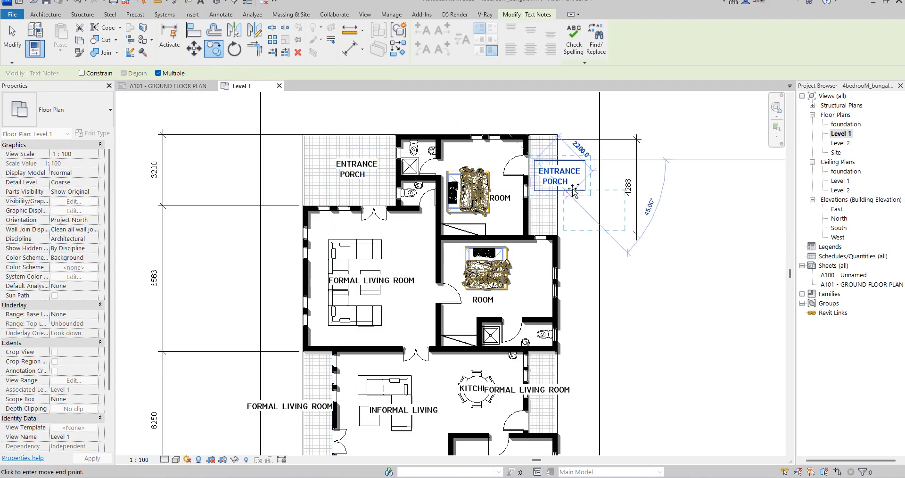
scroll(573, 163, "up", 3)
scroll(574, 147, "down", 3)
key("Escape")
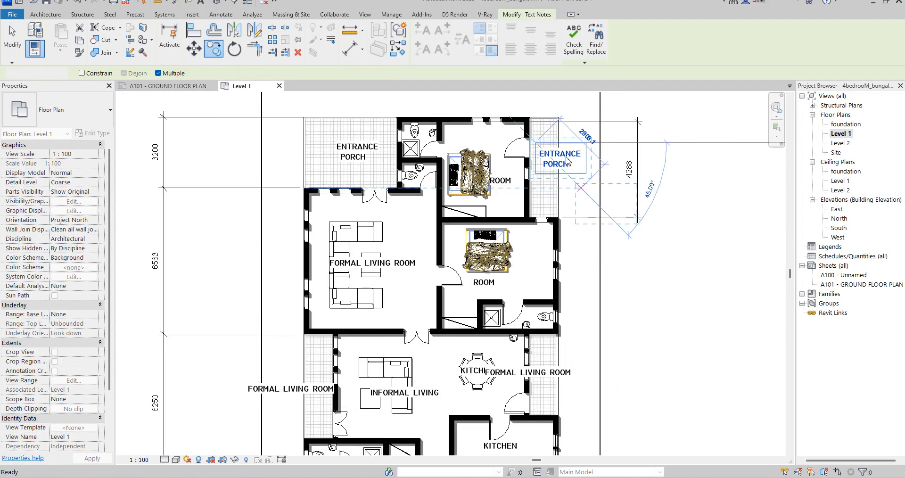
Shorten the copied label beside the upper bedroom to ENTR. POR. on two lines and fit it onto the narrow veranda
scroll(565, 163, "up", 2)
scroll(566, 163, "up", 3)
double_click(560, 161)
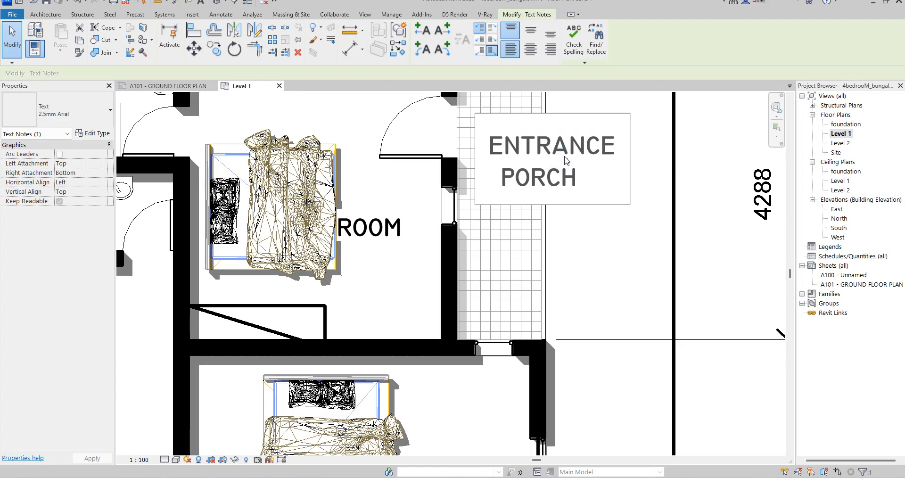
key("Delete")
key("Delete")
key("Delete")
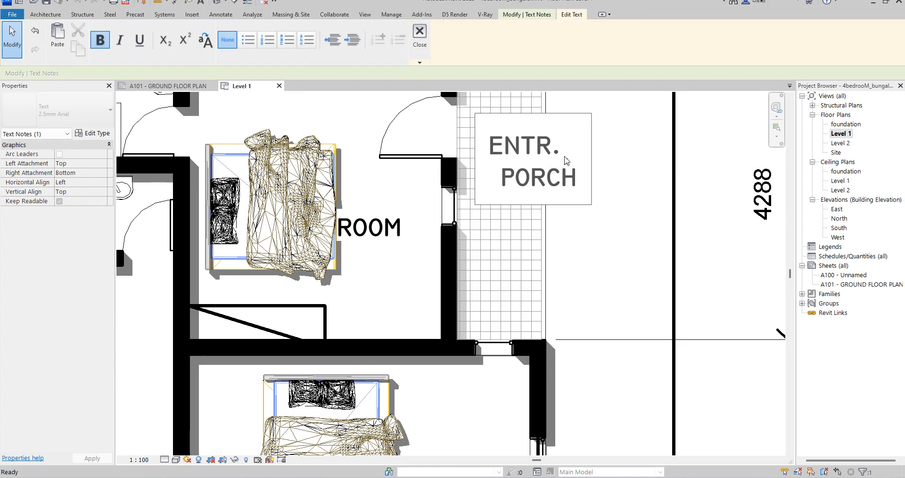
key("BackSpace")
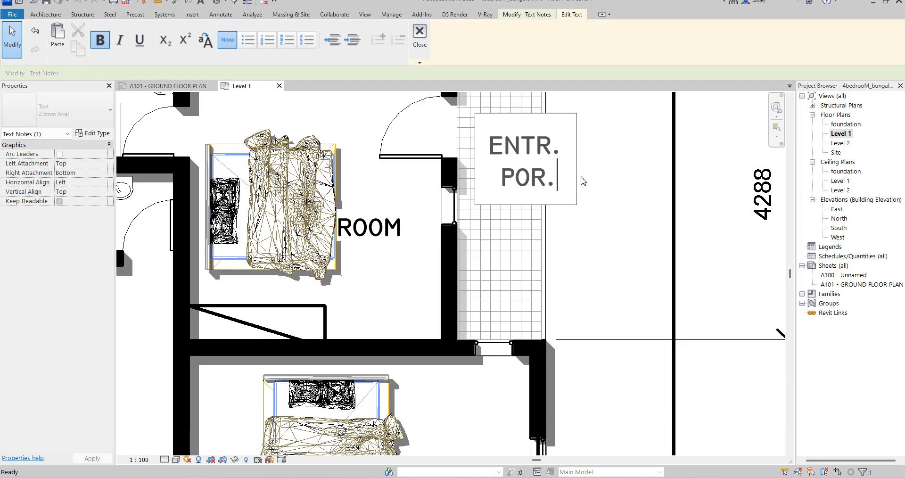
left_click(598, 172)
left_click_drag(473, 113, 451, 133)
scroll(567, 167, "down", 2)
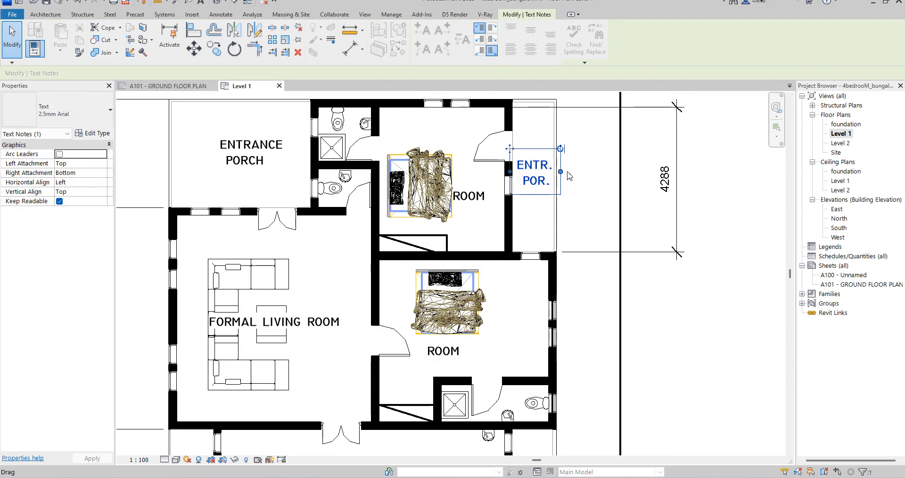
Change the dining-side veranda label to TERRACE, then move it onto the informal living area's veranda and rotate it to read vertically
scroll(568, 170, "down", 4)
scroll(533, 340, "up", 4)
scroll(567, 322, "up", 3)
double_click(568, 321)
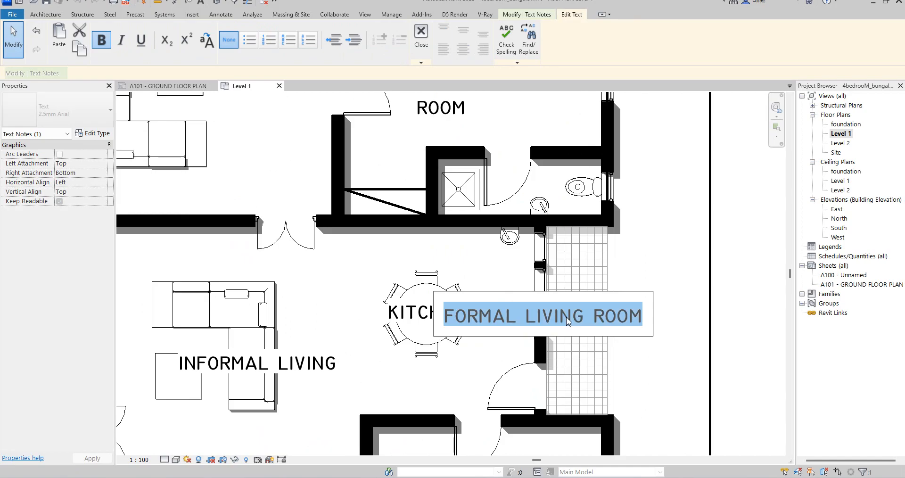
type("TE")
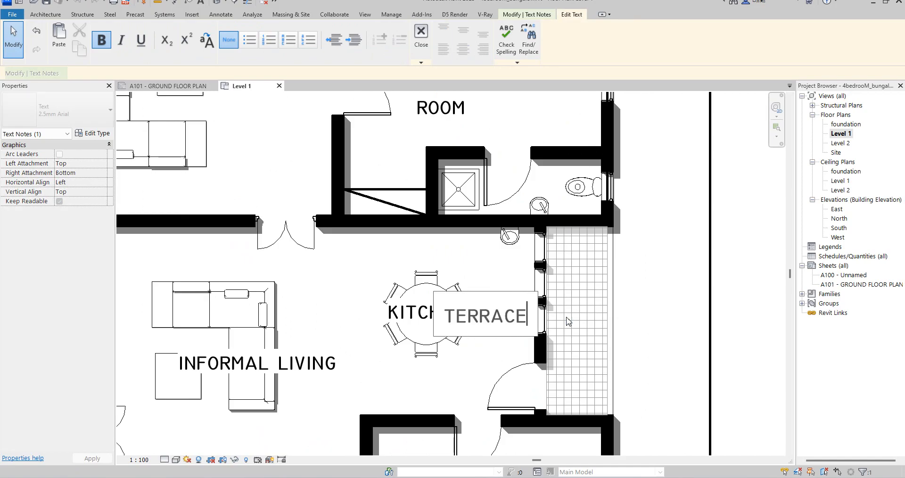
type("RRACE")
left_click(454, 260)
scroll(475, 297, "down", 3)
left_click_drag(485, 295, 309, 350)
left_click_drag(303, 266, 304, 295)
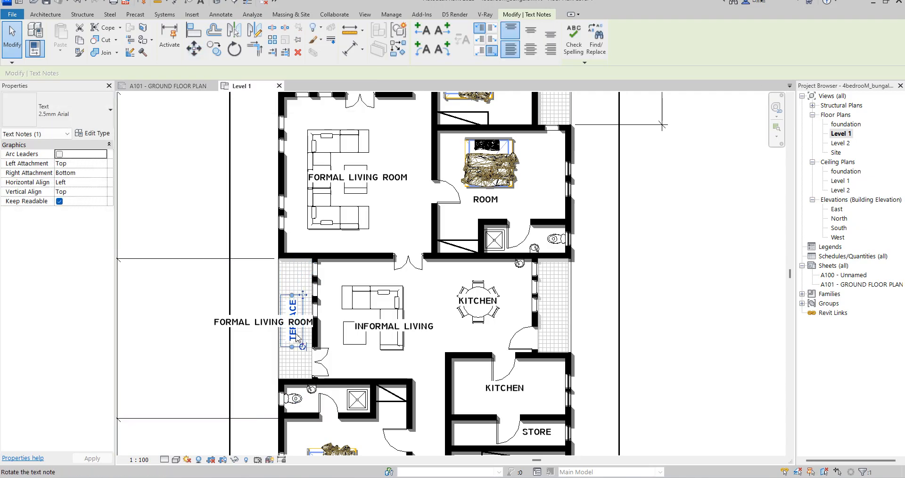
Copy the vertical TERRACE label to the dining-side veranda and delete the leftover FORMAL LIVING ROOM label beside the informal living area
left_click(212, 49)
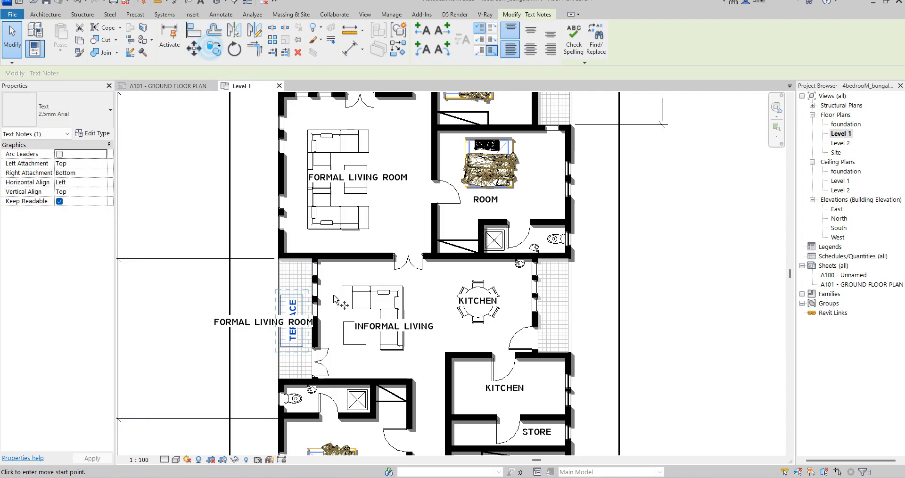
left_click(285, 293)
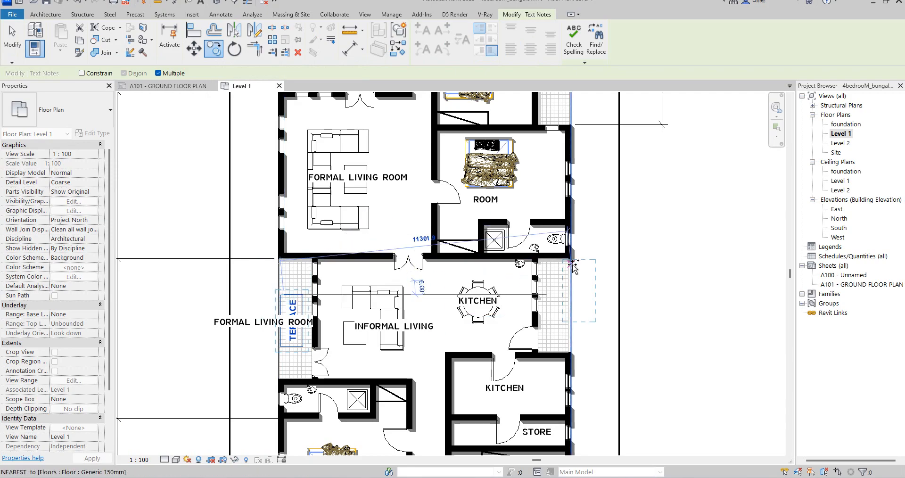
left_click(549, 274)
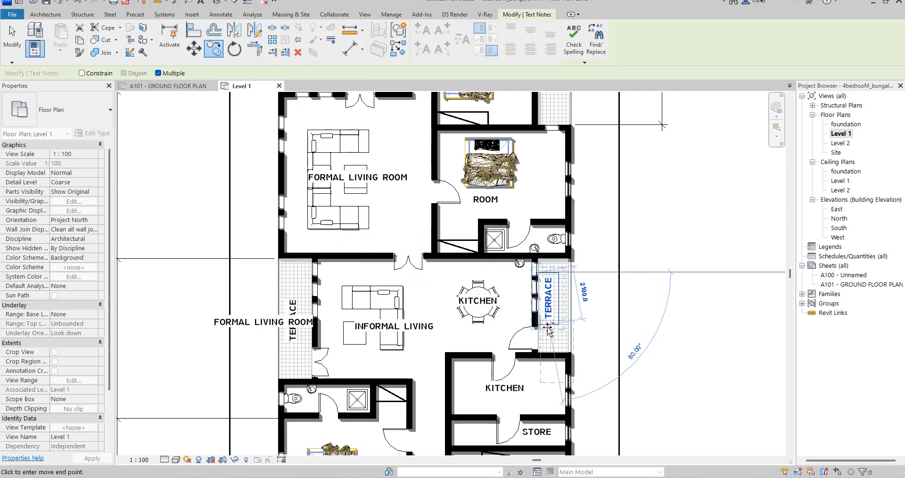
key("Escape")
key("Escape")
left_click(264, 314)
key("Delete")
Examine the whole Level 1 plan to check the room, porch and terrace labels
scroll(443, 358, "down", 3)
scroll(450, 277, "up", 4)
scroll(424, 257, "down", 6)
scroll(458, 256, "up", 3)
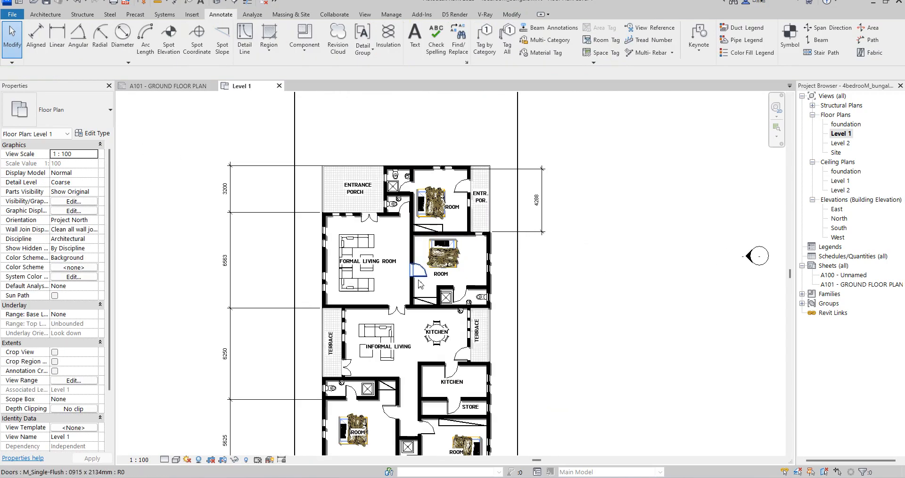
scroll(344, 165, "up", 1)
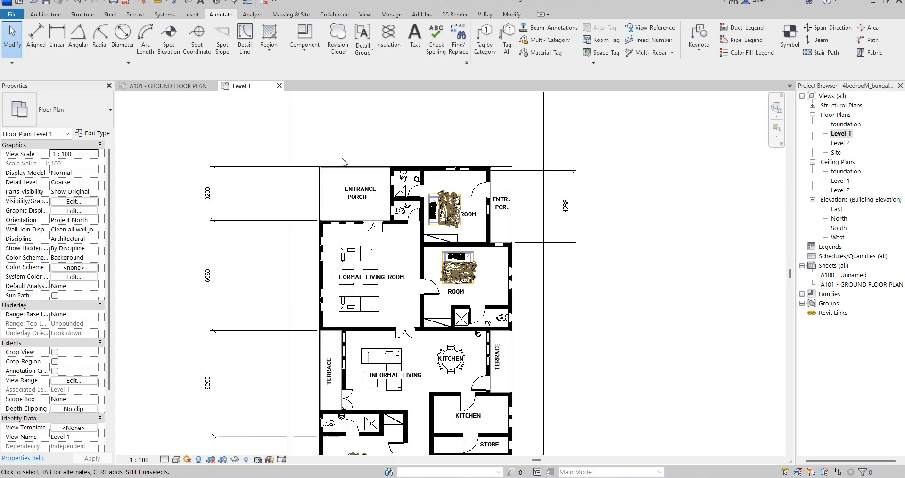
scroll(384, 239, "down", 2)
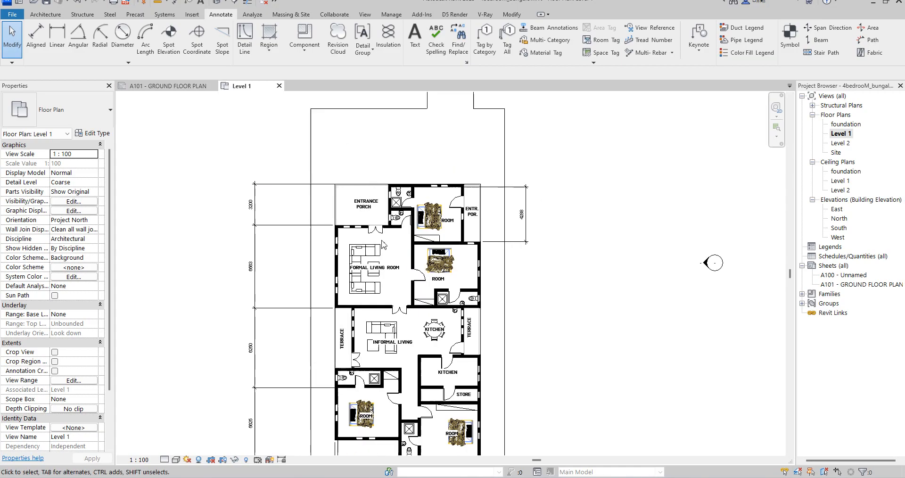
scroll(396, 314, "up", 2)
scroll(414, 239, "down", 3)
scroll(469, 222, "up", 2)
scroll(469, 222, "up", 3)
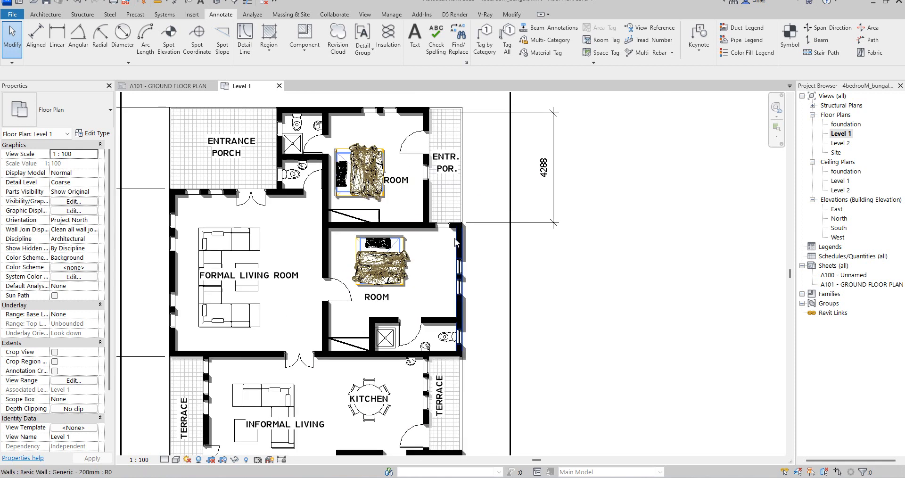
Select all instances of the Generic - 200mm wall visible in the Level 1 plan and copy them to the clipboard
double_click(855, 124)
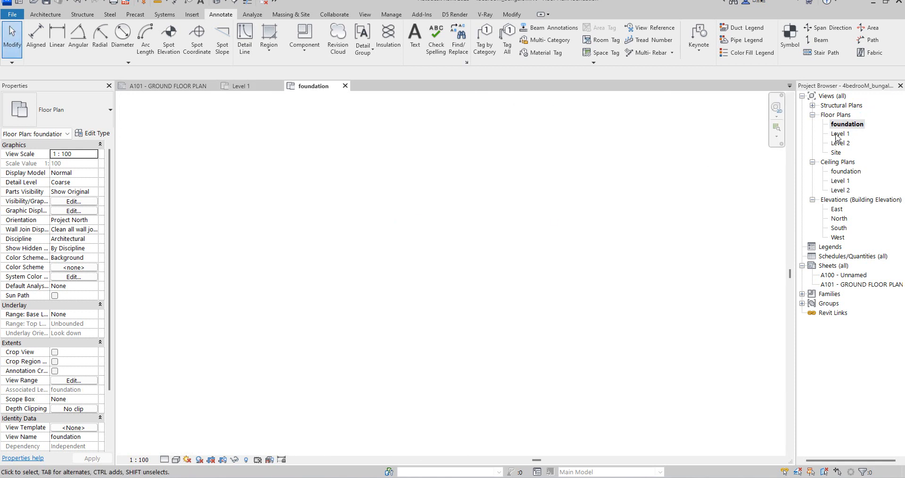
double_click(840, 133)
scroll(426, 205, "up", 4)
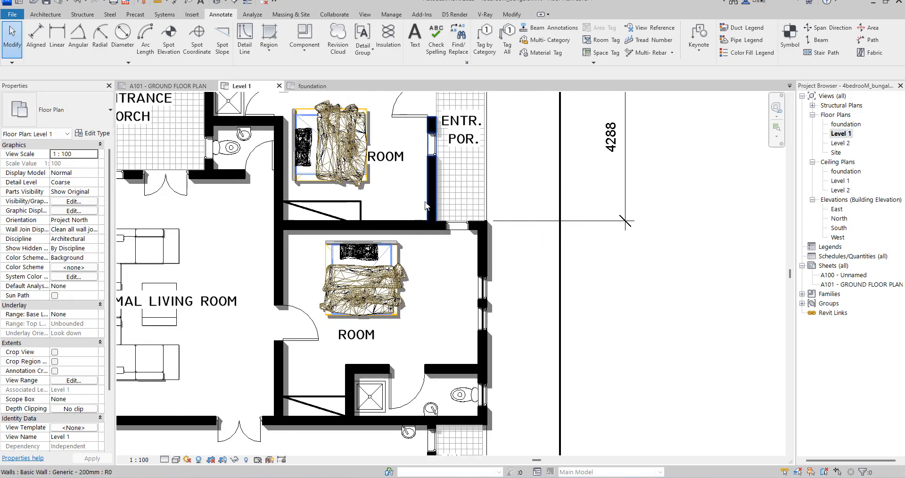
left_click(425, 203)
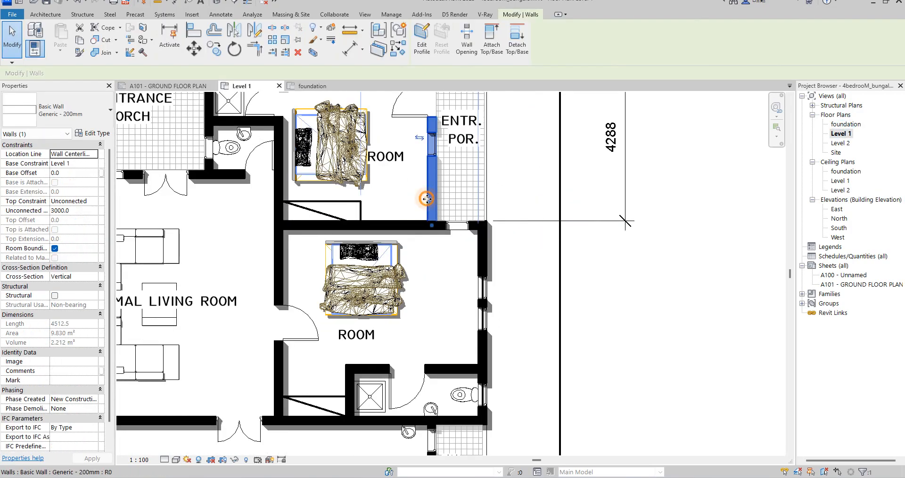
right_click(426, 199)
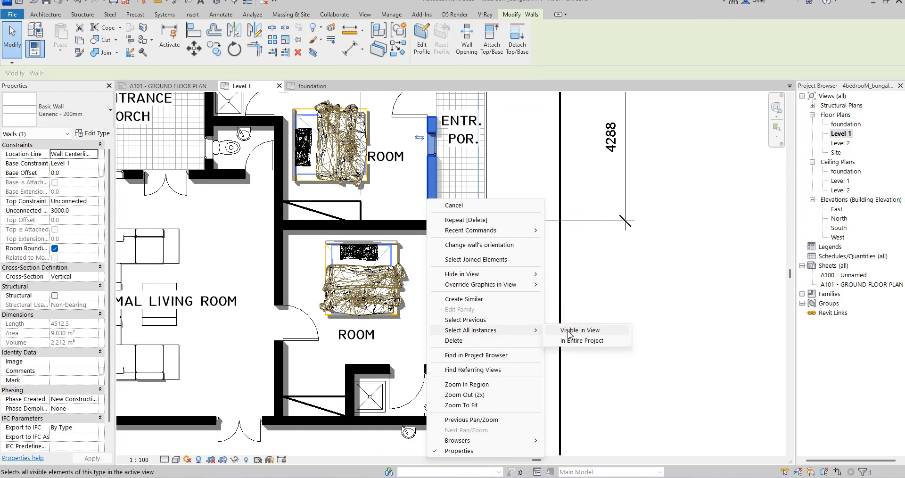
left_click(569, 331)
scroll(486, 259, "down", 3)
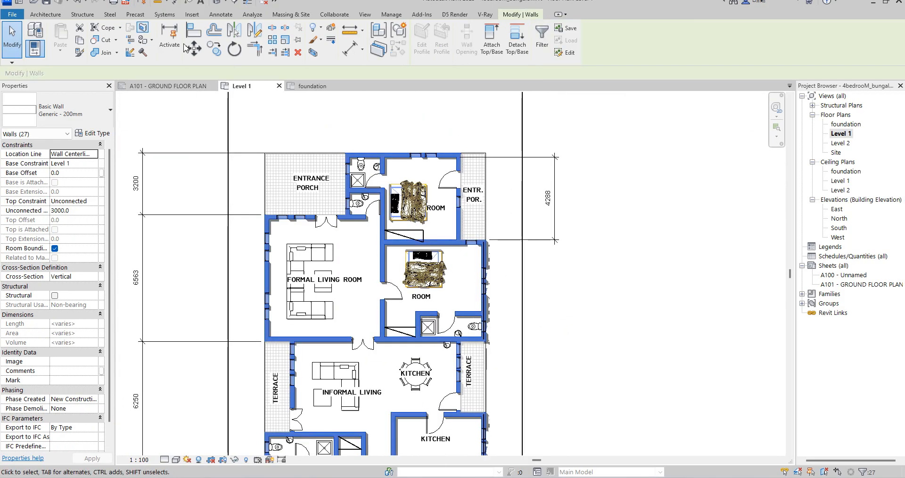
left_click(80, 40)
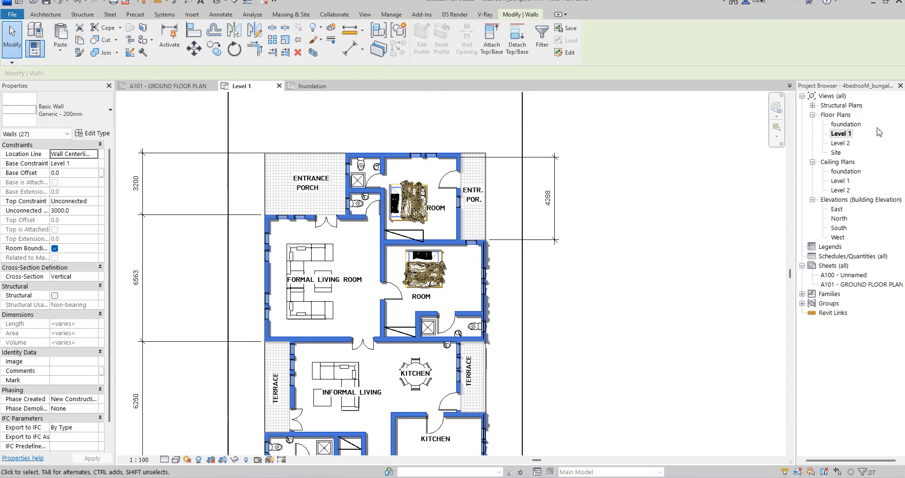
Paste the copied walls into the foundation floor plan, aligned to the current view
double_click(844, 123)
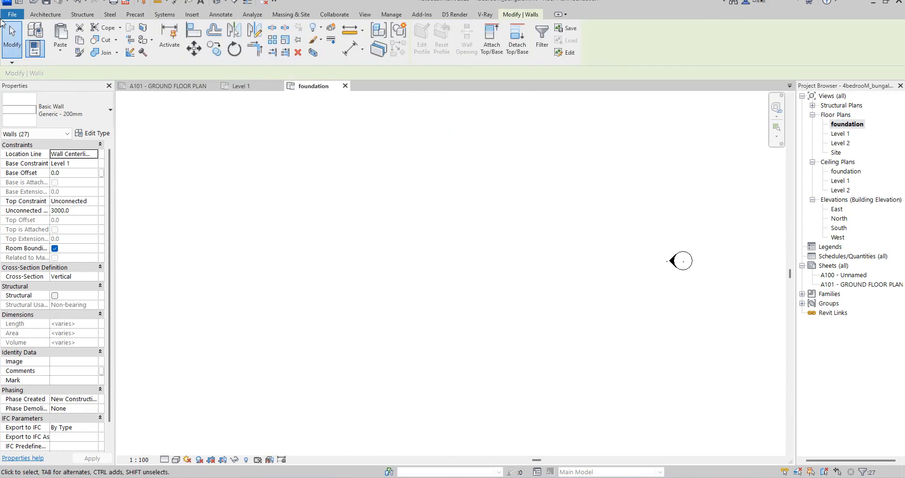
left_click(61, 47)
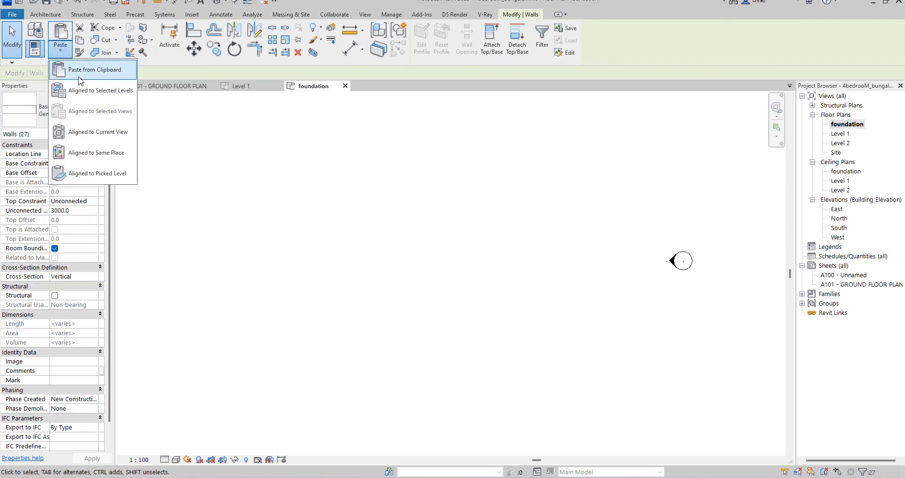
left_click(112, 132)
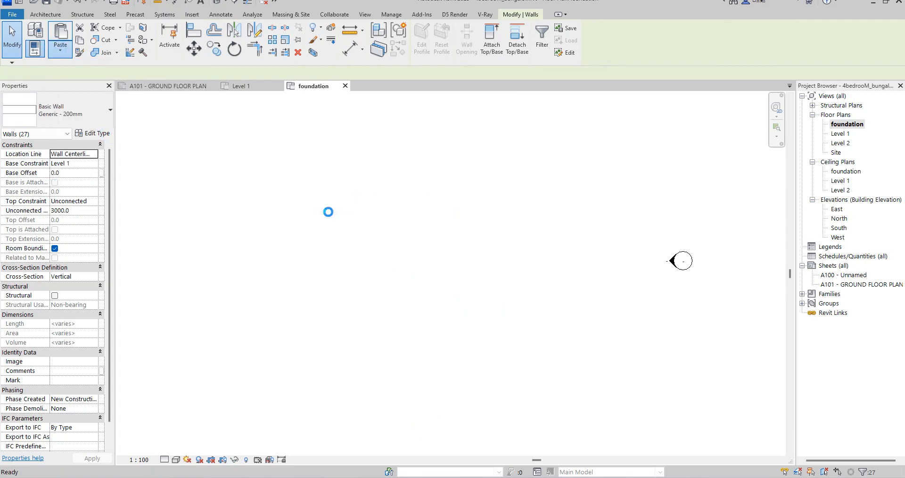
scroll(456, 243, "down", 2)
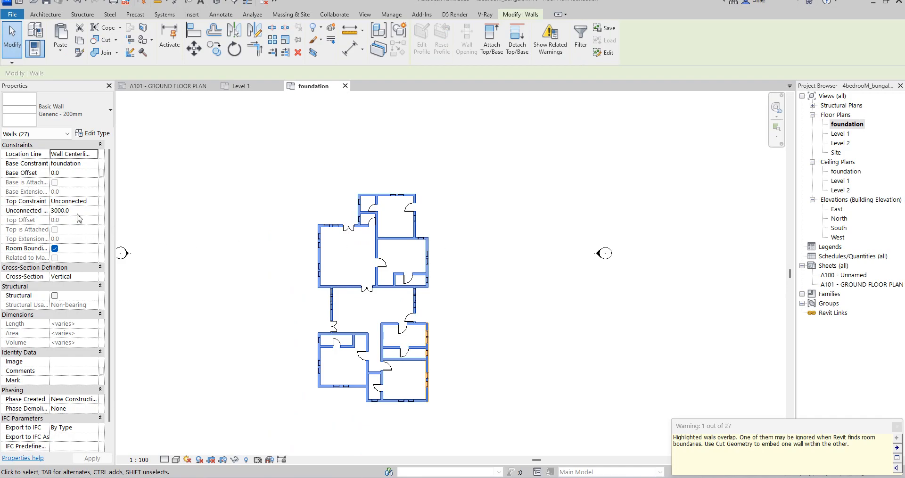
Set the unconnected height of the pasted foundation walls to 800 mm
left_click(78, 213)
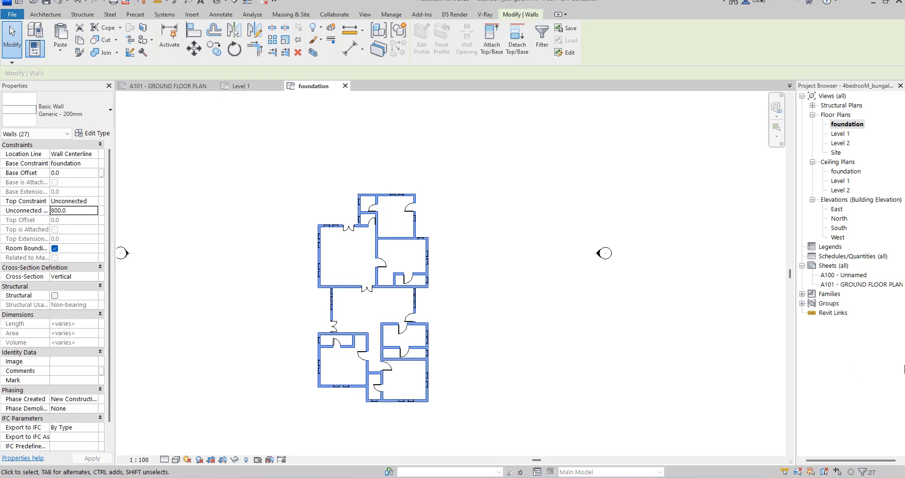
left_click(230, 235)
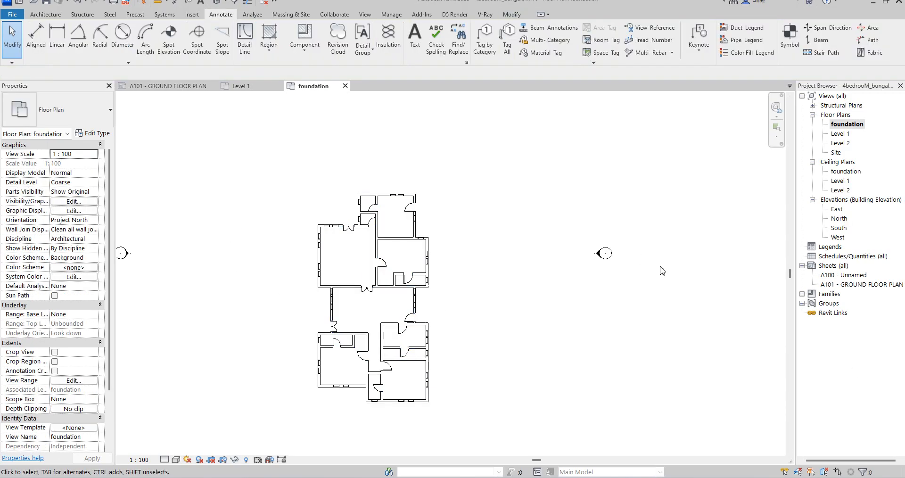
Delete all visible instances of the M_Fixed 0610 x 1830mm window from the foundation plan
scroll(427, 264, "up", 5)
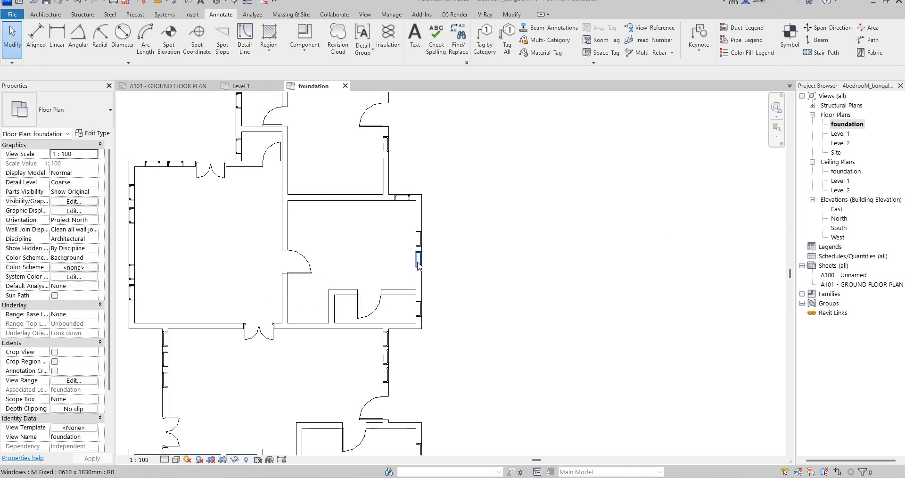
left_click(419, 264)
right_click(419, 266)
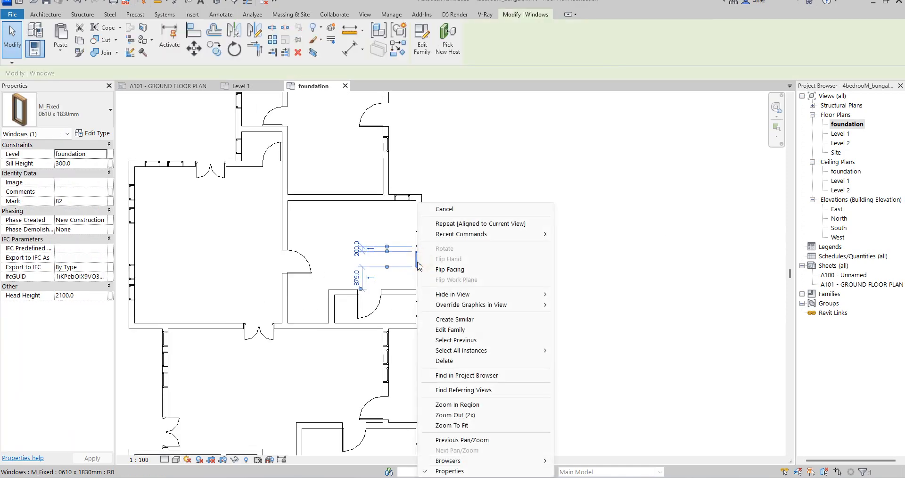
mouse_move(545, 353)
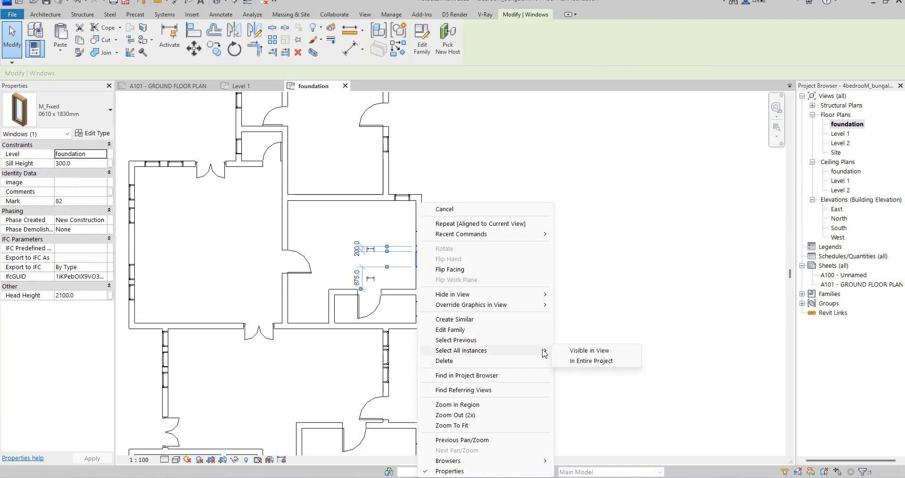
left_click(607, 351)
key("Escape")
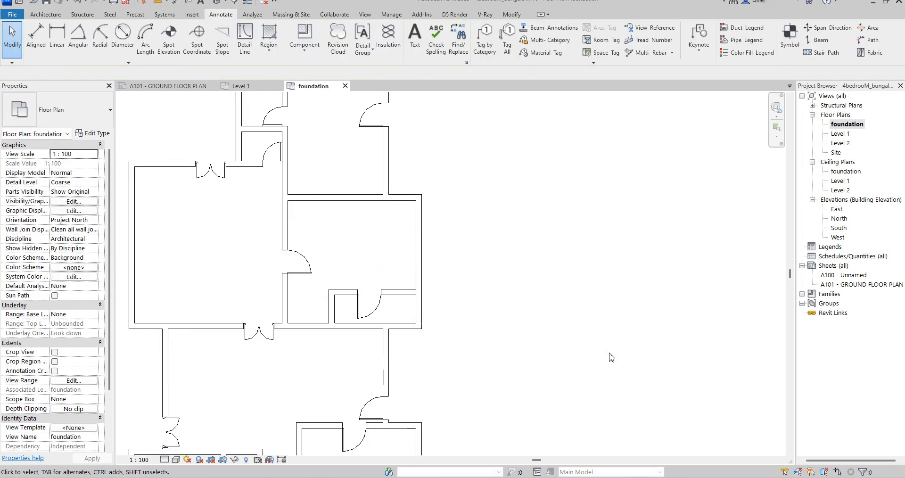
Delete all visible instances of the M_Single-Flush 0915 x 2134mm door from the foundation plan
left_click(364, 312)
right_click(364, 313)
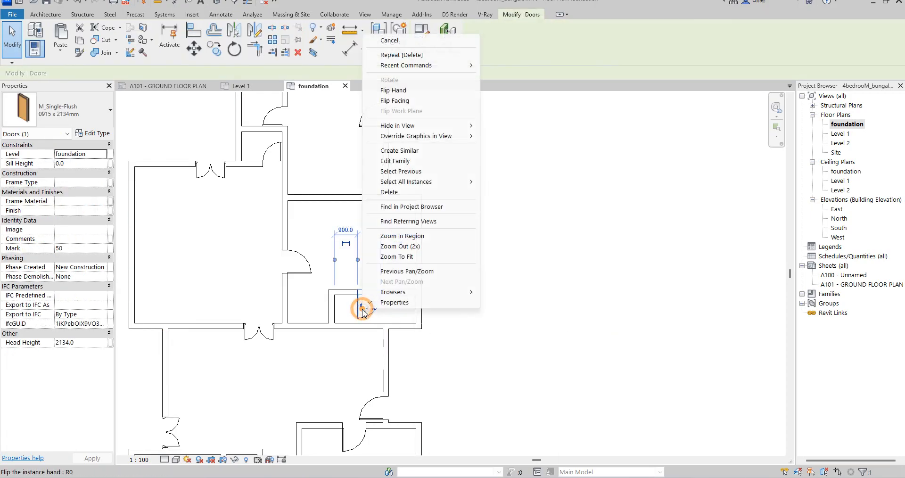
mouse_move(466, 182)
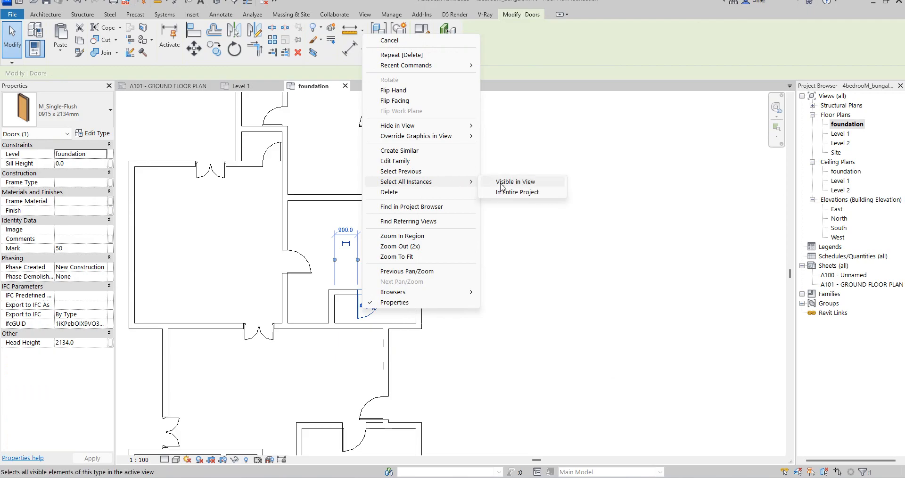
left_click(521, 187)
key("Escape")
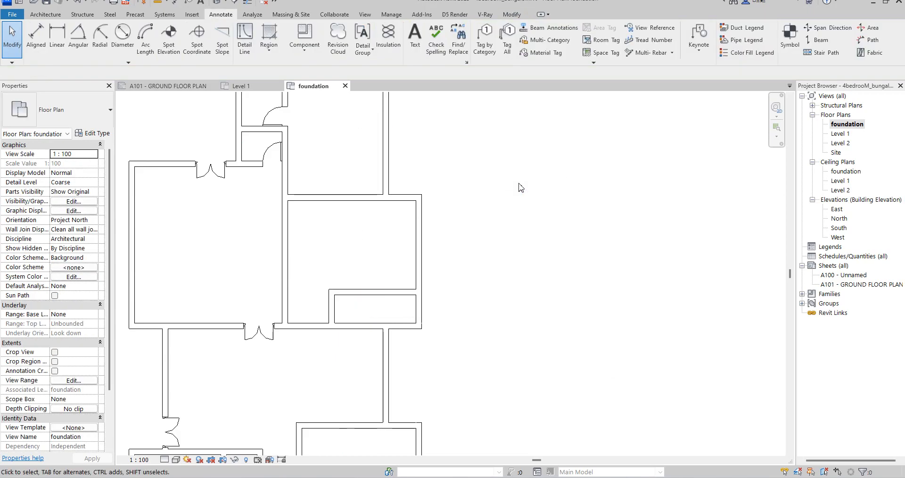
Delete all visible instances of the M_Single-Flush toilet door from the foundation plan
scroll(516, 198, "down", 3)
left_click(392, 180)
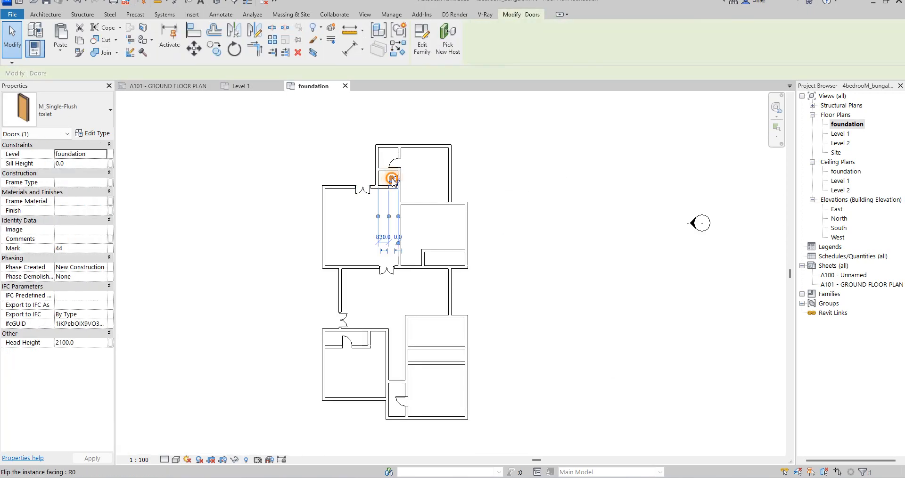
right_click(393, 179)
mouse_move(494, 327)
left_click(559, 329)
key("Delete")
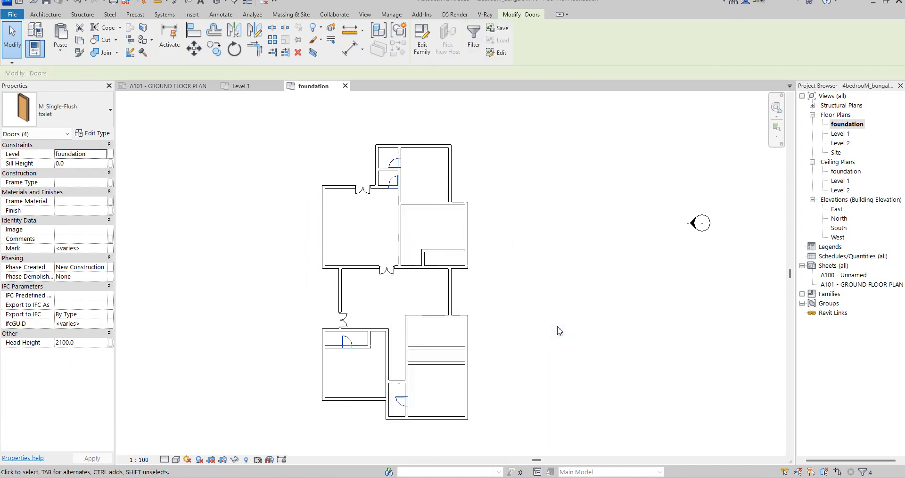
Delete all visible instances of the ExtDbl (4) 1810 x 2110mm double door from the foundation plan
left_click(387, 270)
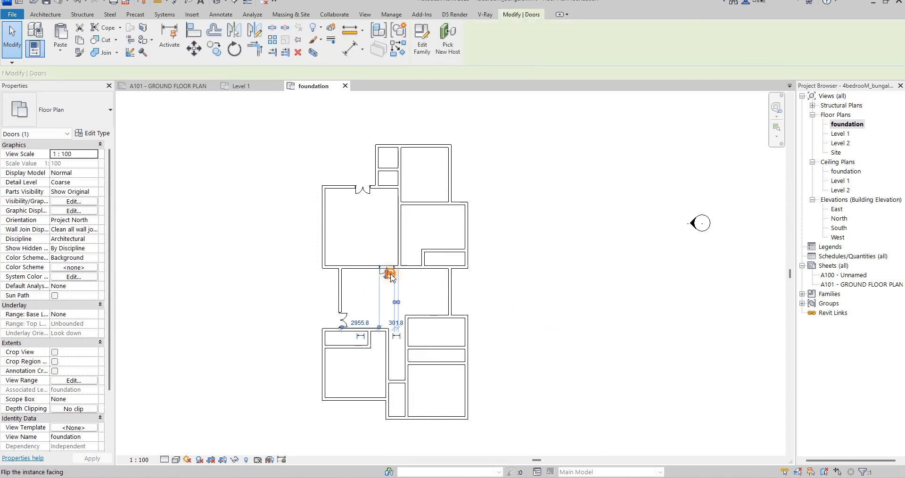
right_click(390, 276)
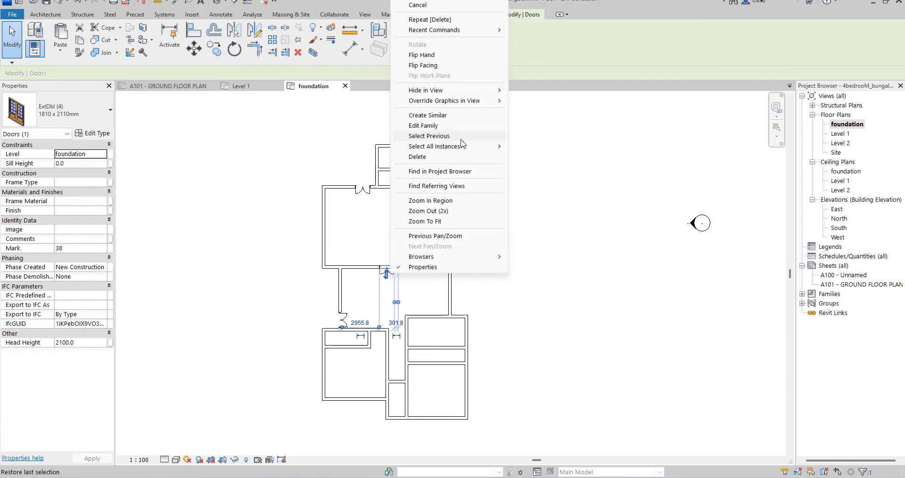
mouse_move(471, 146)
left_click(536, 147)
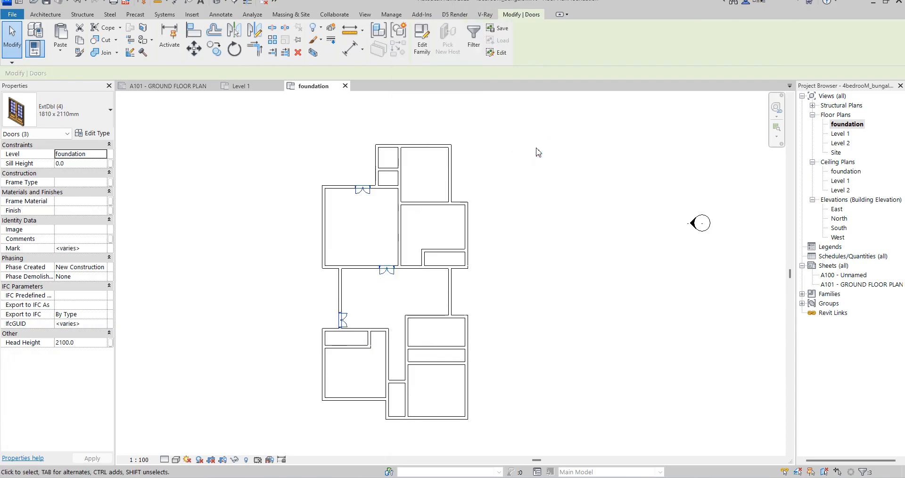
key("Delete")
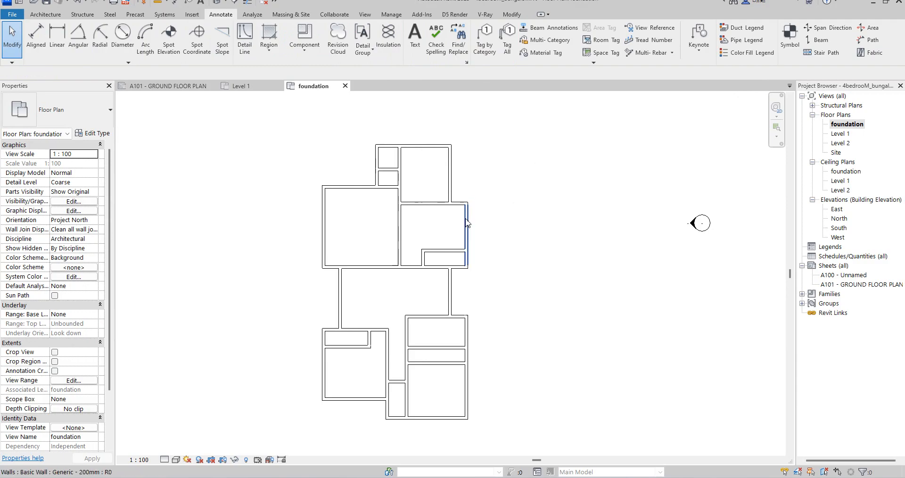
Use Trim/Extend to Corner to close the upper-right and upper-left outer corners of the foundation walls
left_click(514, 15)
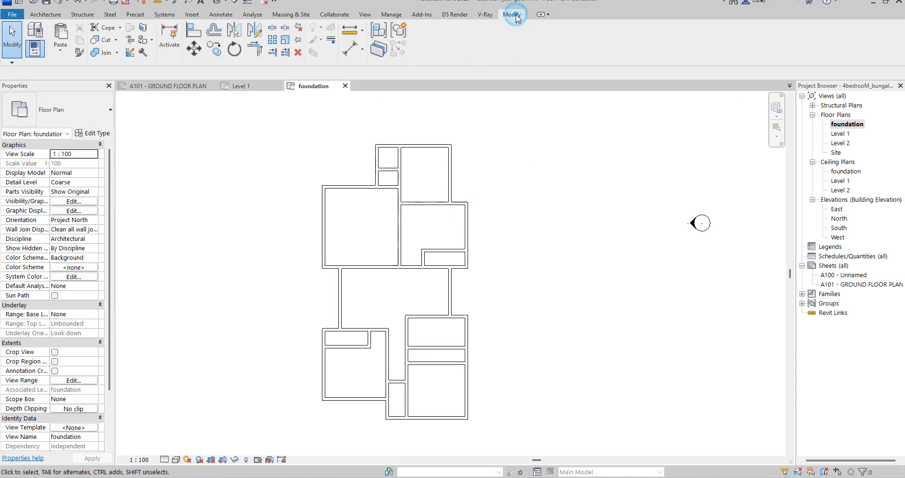
key("t")
key("r")
left_click(429, 146)
left_click(471, 233)
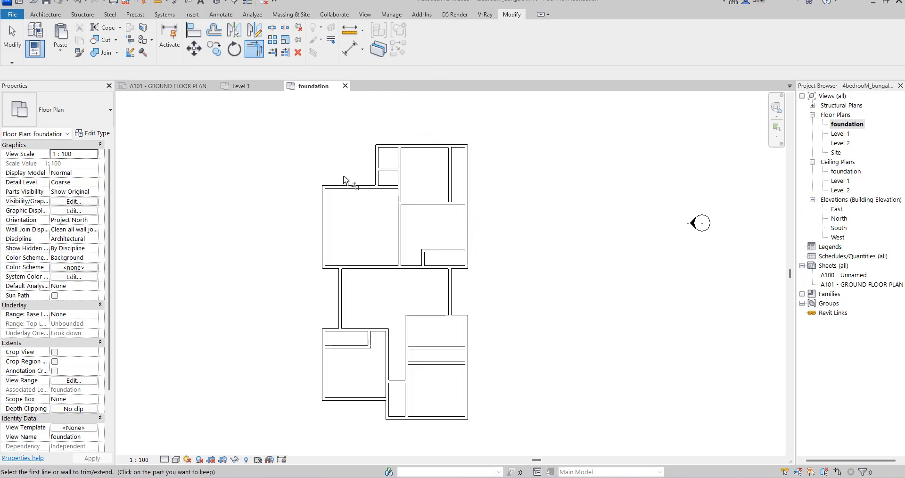
left_click(324, 205)
left_click(403, 144)
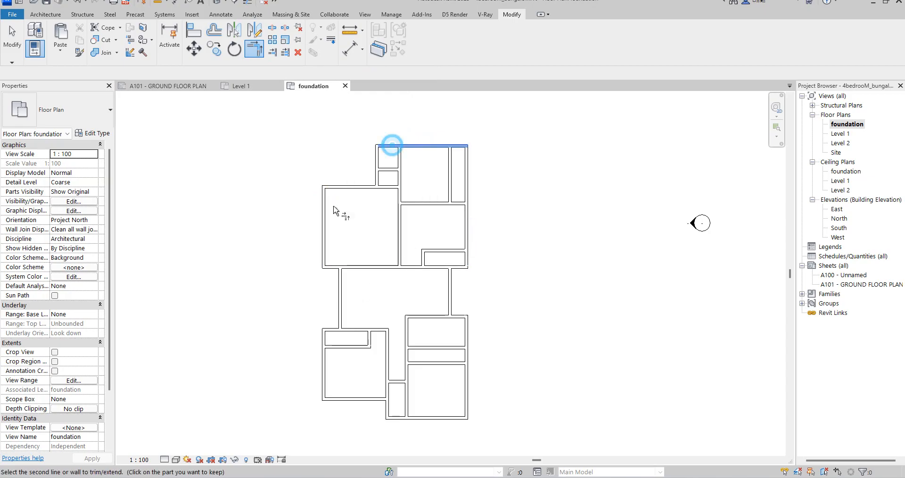
left_click(325, 233)
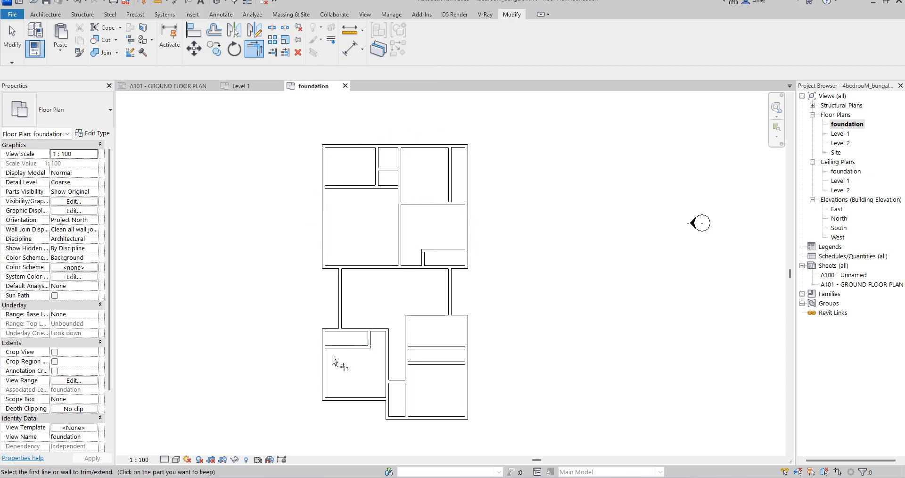
Extend the outer side walls with Trim/Extend to bridge the recesses on both sides of the foundation's middle section
left_click(323, 371)
left_click(320, 250)
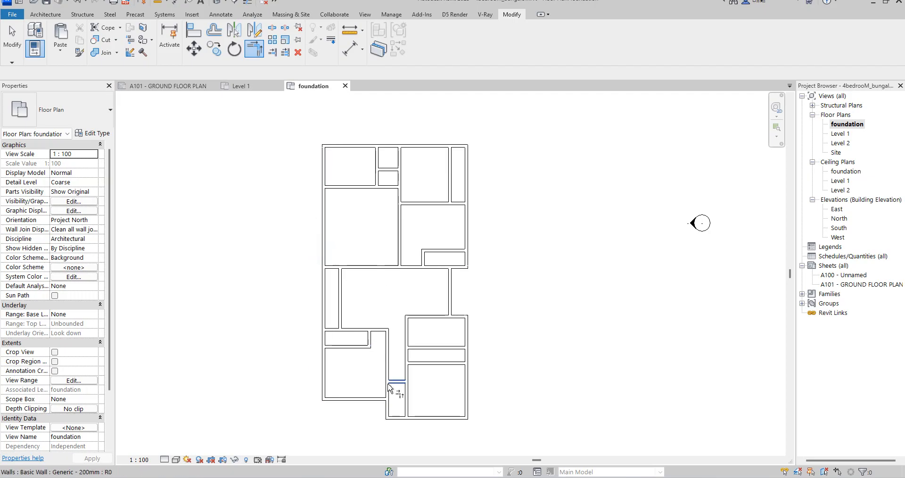
scroll(461, 312, "down", 1)
left_click(470, 295)
left_click(467, 329)
left_click(511, 302)
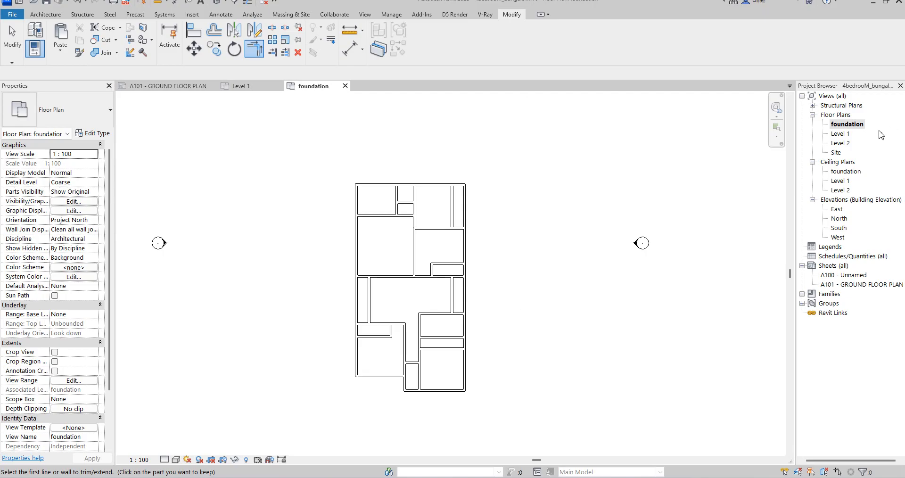
Open the 3D view and examine the foundation walls beneath the bungalow from several corners
left_click(215, 4)
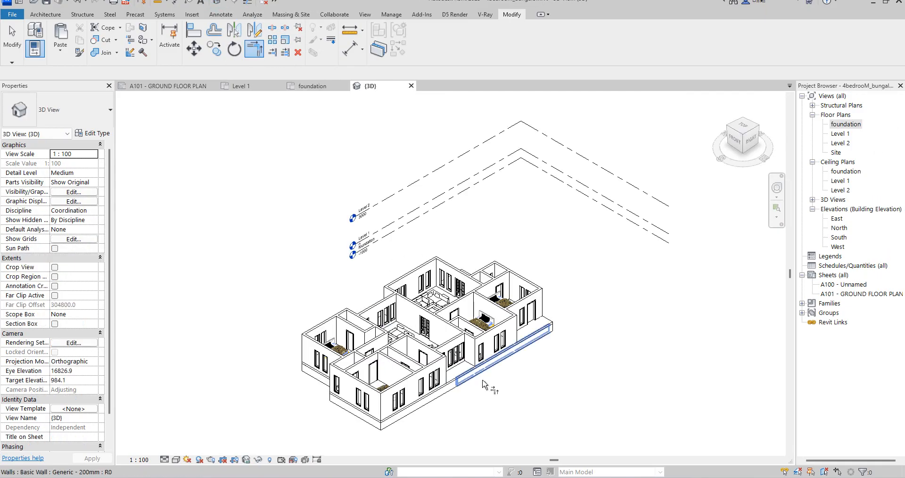
scroll(532, 371, "up", 3)
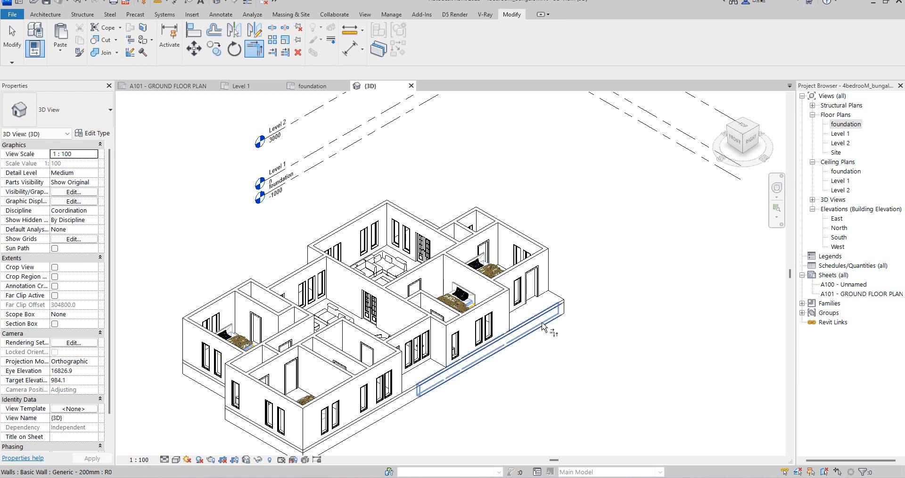
left_click(759, 126)
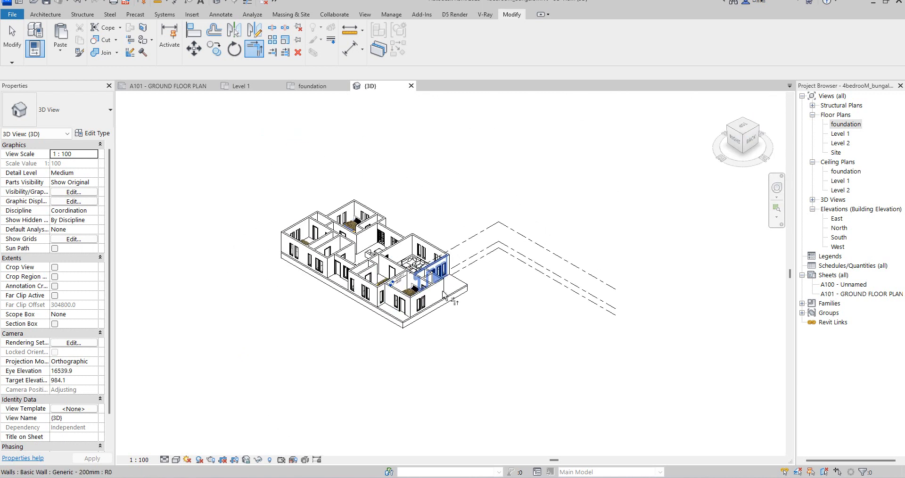
left_click(758, 127)
scroll(464, 273, "up", 5)
scroll(457, 278, "up", 4)
scroll(365, 343, "down", 5)
scroll(385, 342, "down", 3)
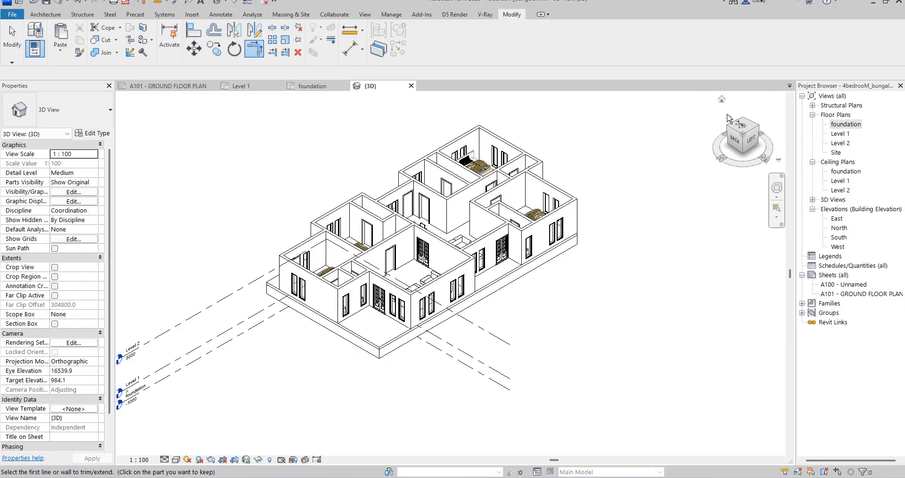
left_click_drag(744, 144, 207, 139)
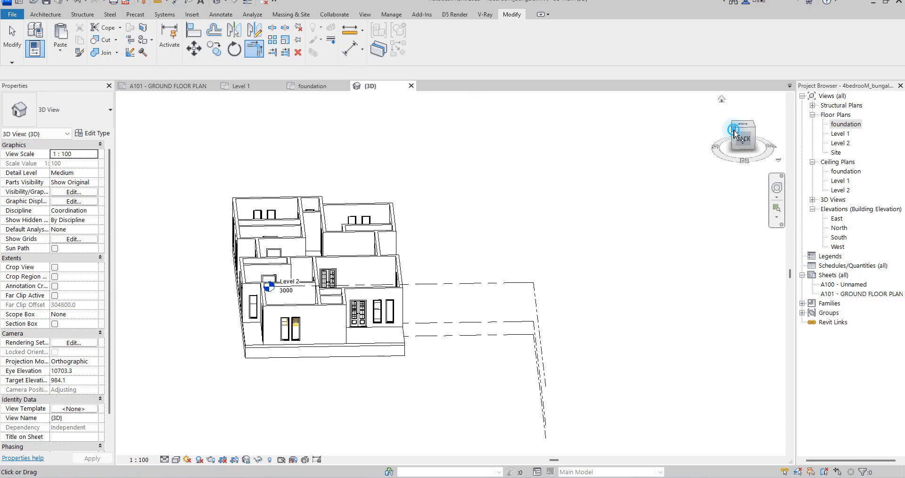
left_click_drag(738, 133, 758, 138)
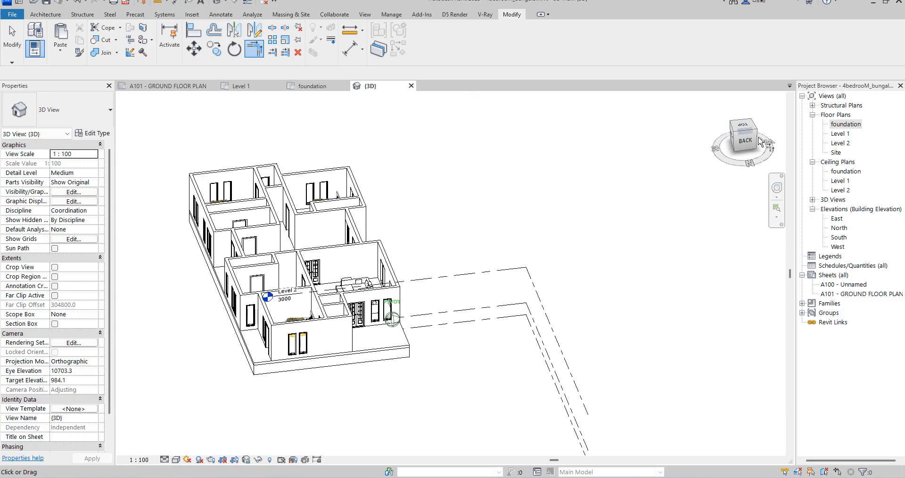
Display the 3D view in the Realistic visual style with shadows turned on
left_click(176, 460)
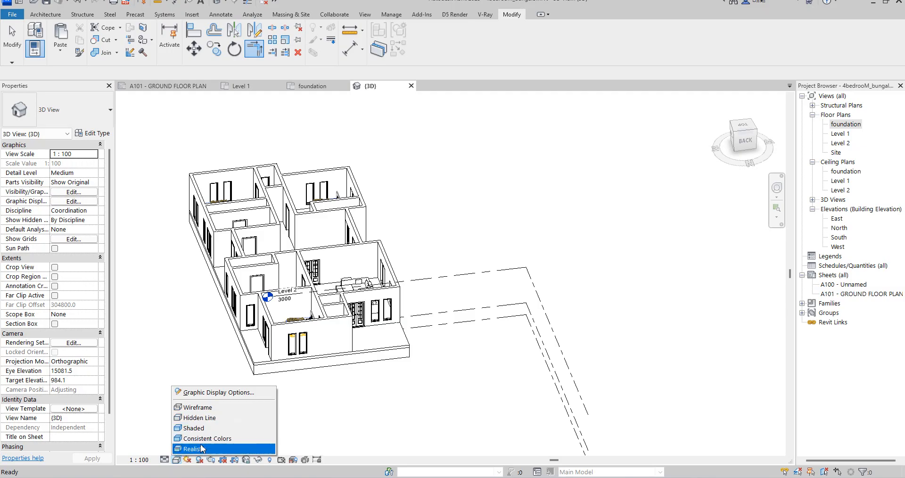
key("t")
key("r")
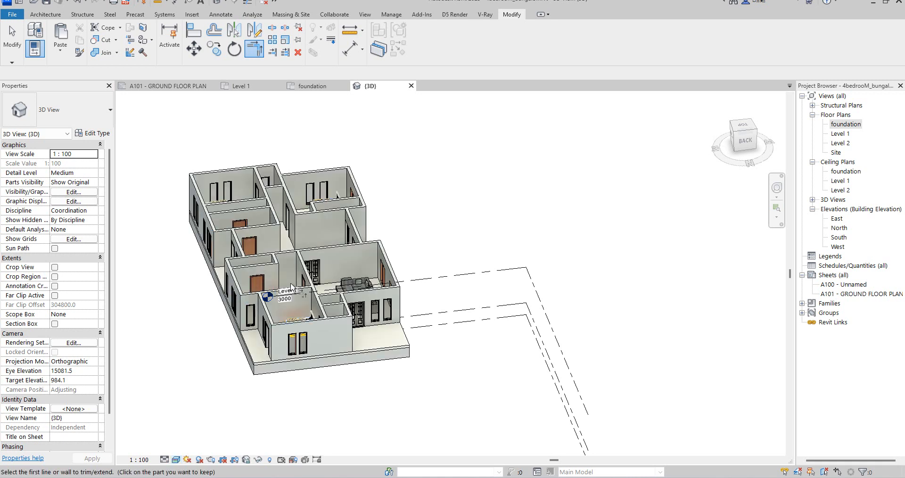
scroll(238, 280, "up", 2)
left_click(736, 136)
key("t")
key("r")
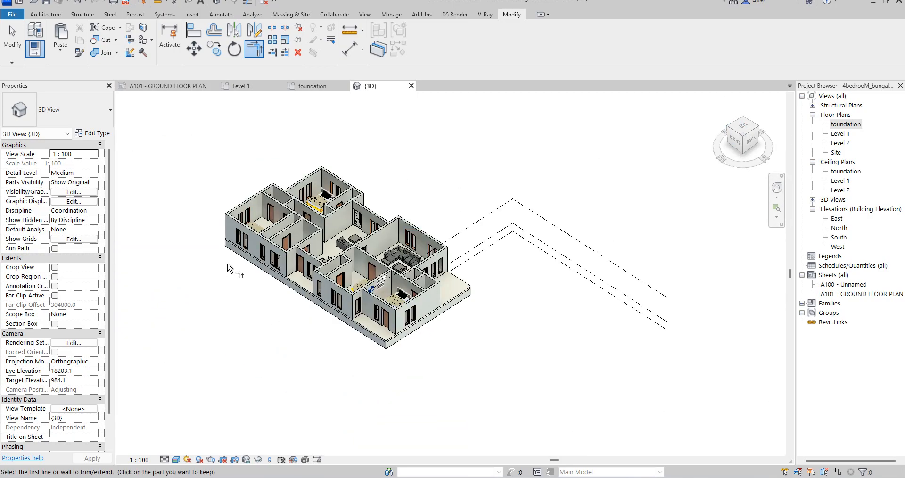
scroll(226, 269, "up", 2)
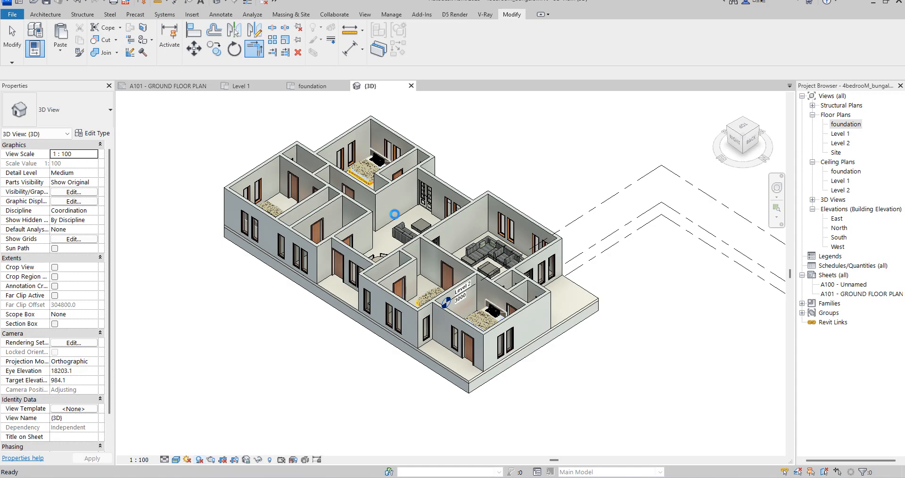
scroll(362, 171, "up", 2)
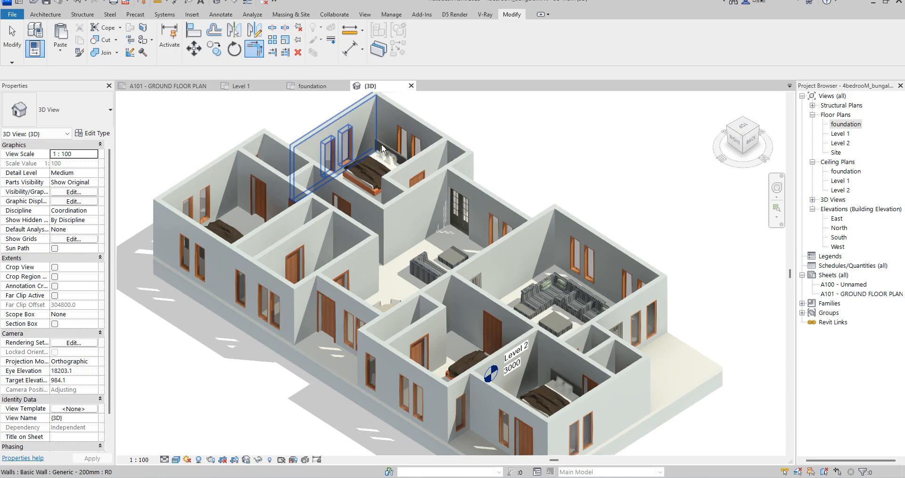
Select every instance of the queen-size bed and set the elevation from level to -850
right_click(279, 117)
left_click(306, 124)
right_click(264, 97)
left_click(292, 109)
left_click(365, 163)
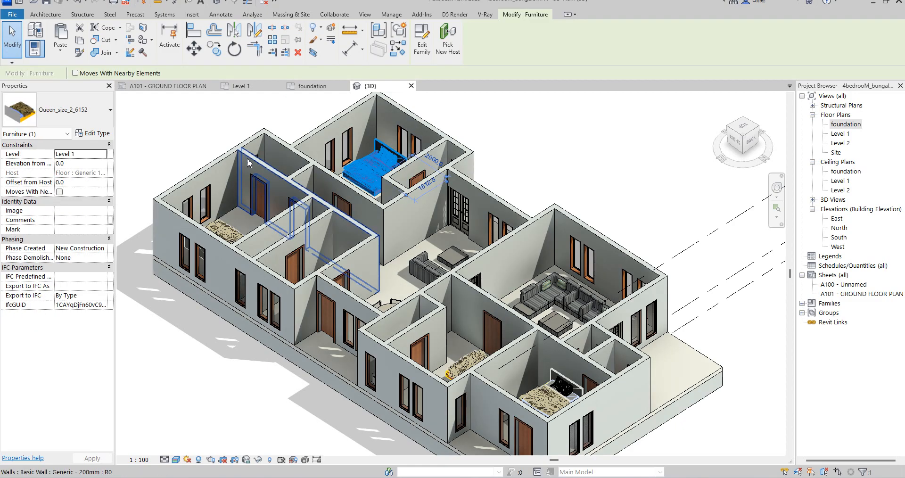
right_click(363, 166)
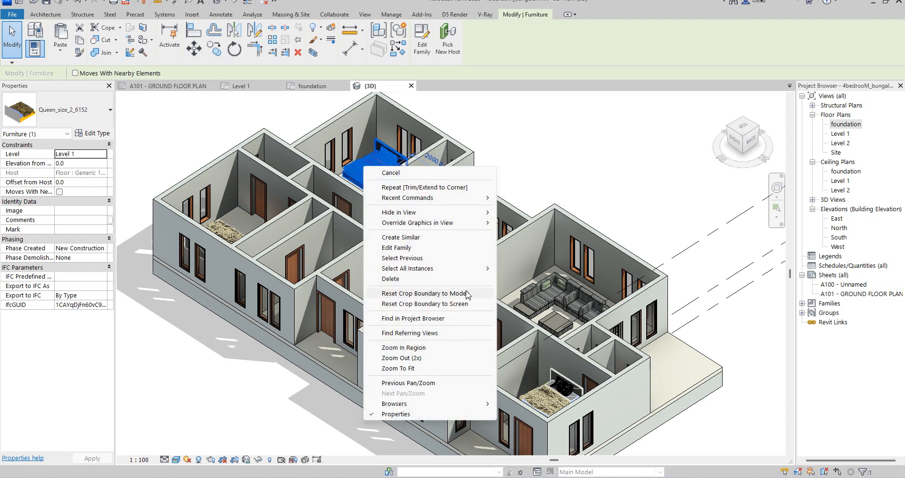
mouse_move(481, 269)
left_click(530, 269)
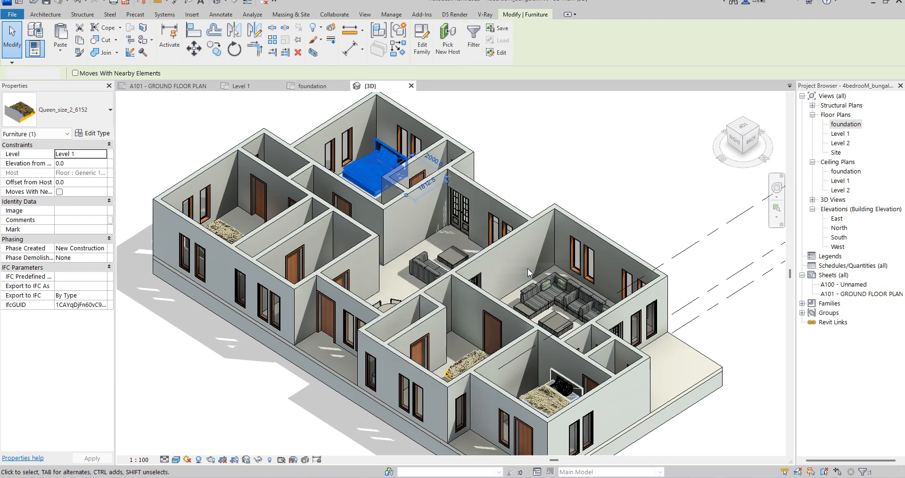
left_click(73, 163)
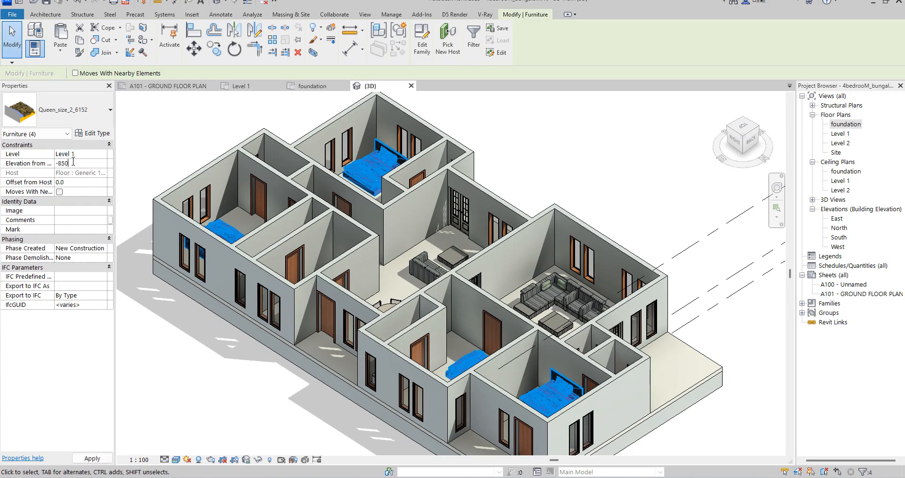
left_click(532, 141)
Examine the beds' new height, the living room furniture and the foundation along the bungalow's bedroom side
scroll(356, 259, "down", 2)
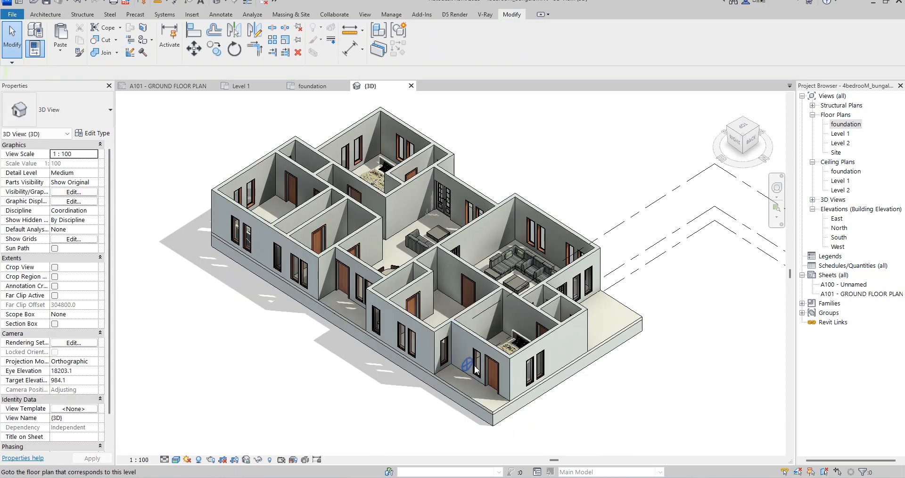
scroll(471, 349, "up", 3)
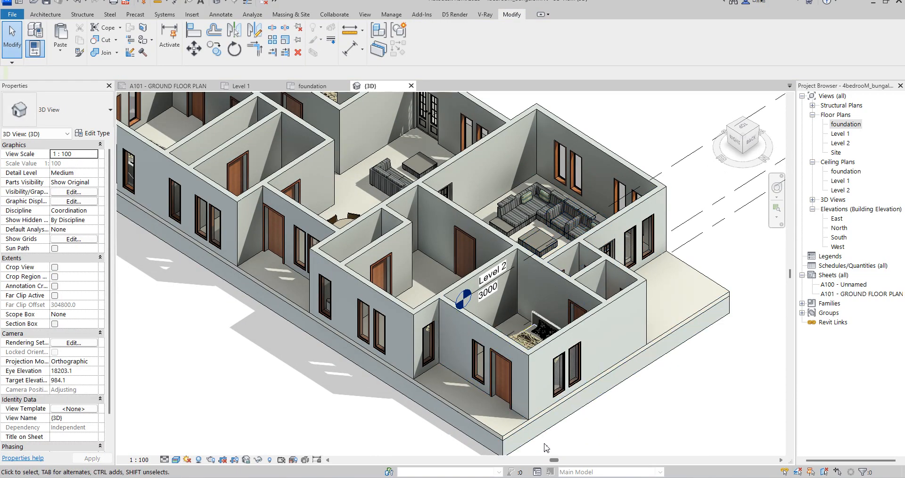
scroll(494, 388, "up", 2)
scroll(494, 387, "down", 4)
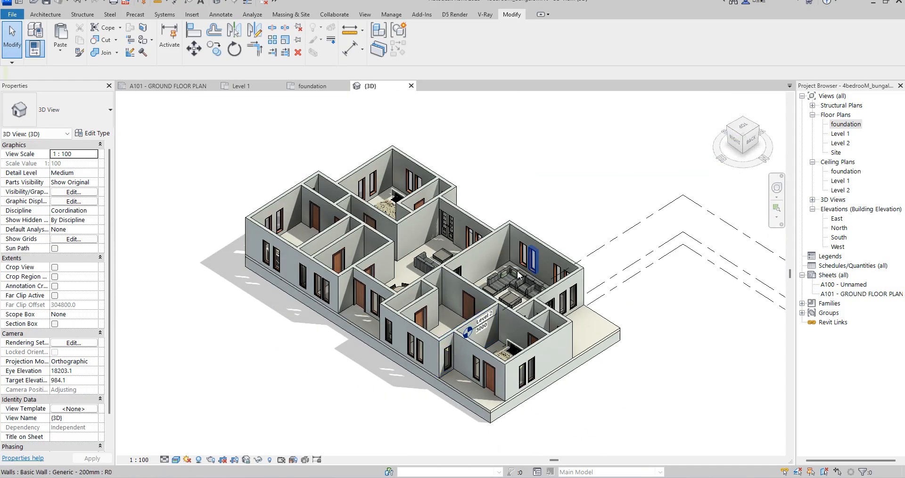
scroll(556, 306, "up", 4)
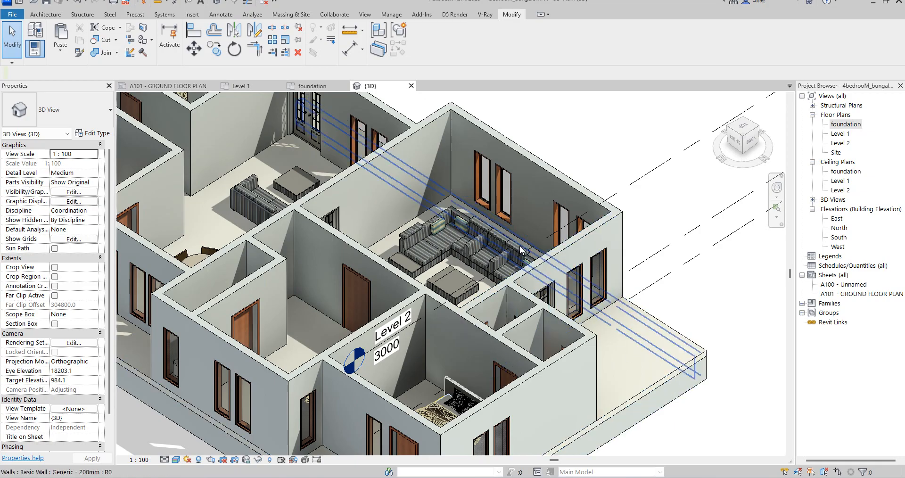
scroll(530, 287, "down", 2)
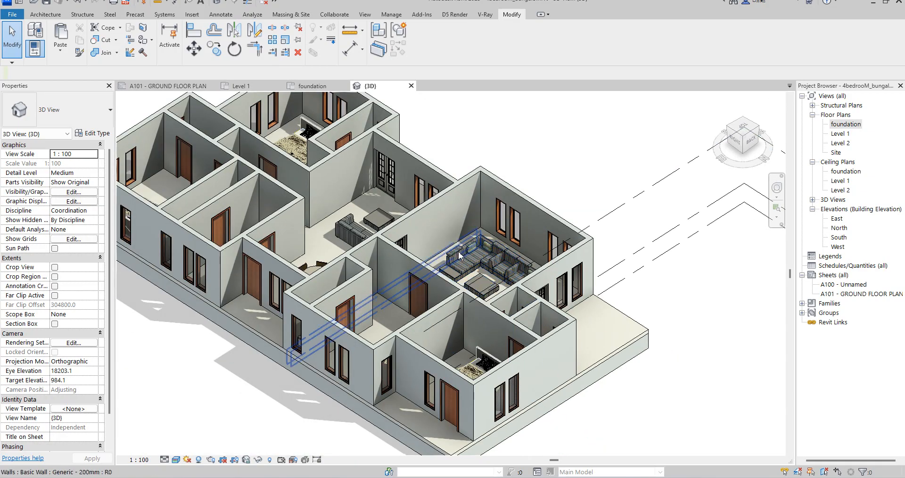
scroll(327, 277, "down", 2)
scroll(317, 270, "up", 2)
scroll(373, 275, "up", 2)
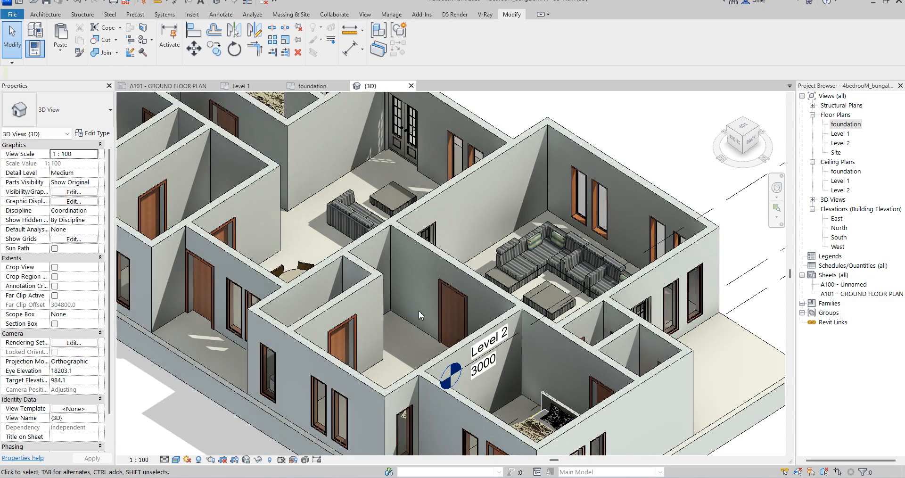
scroll(408, 331, "down", 3)
scroll(532, 351, "down", 2)
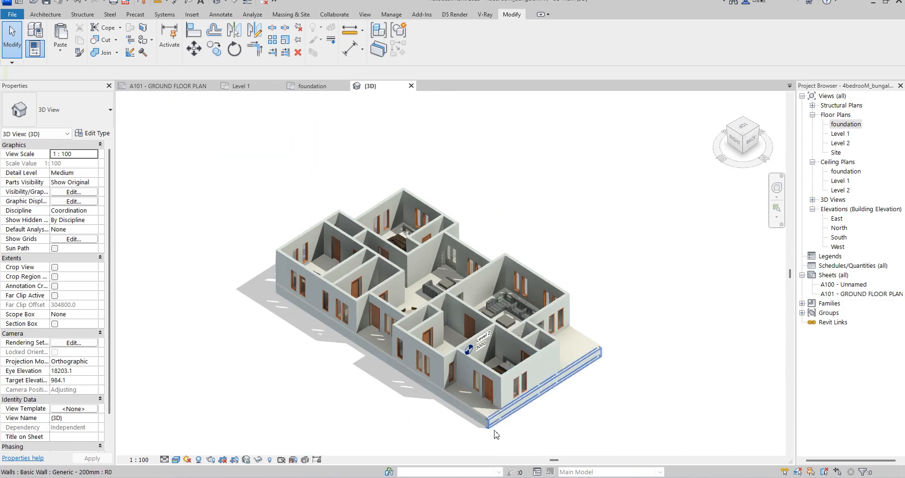
scroll(491, 451, "up", 2)
scroll(488, 295, "up", 4)
scroll(518, 353, "down", 4)
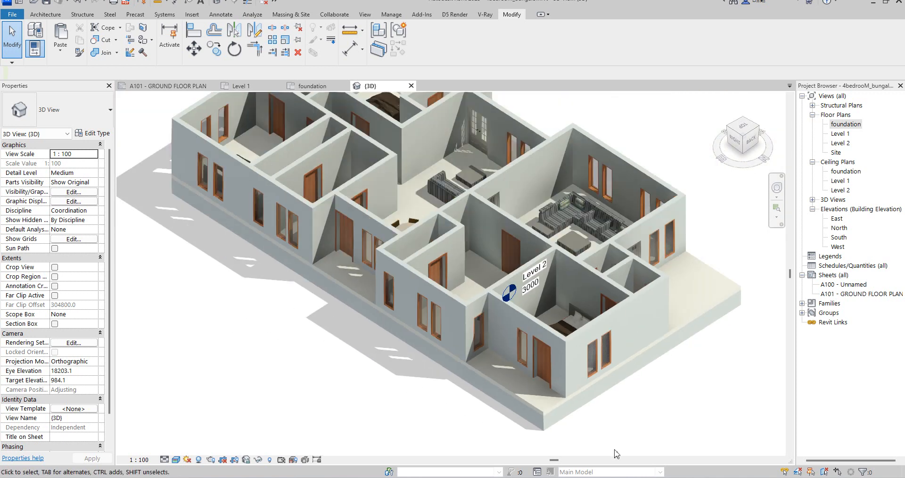
scroll(363, 245, "up", 3)
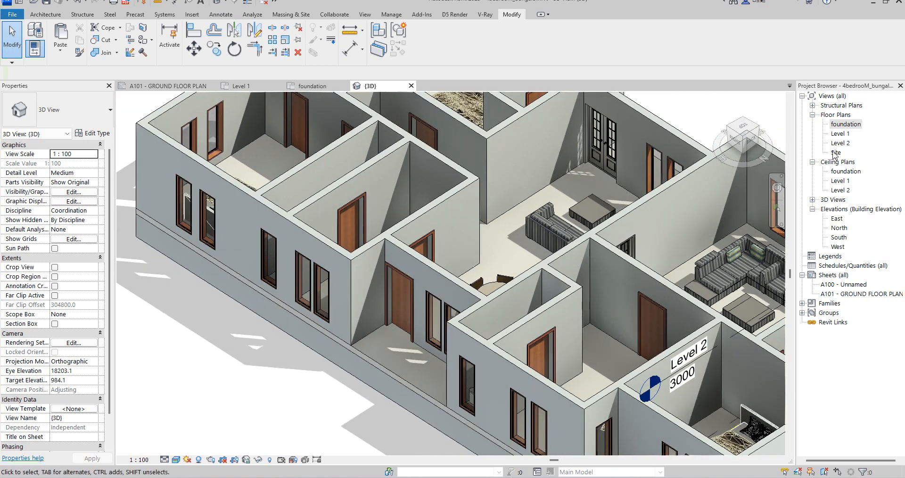
scroll(372, 264, "down", 3)
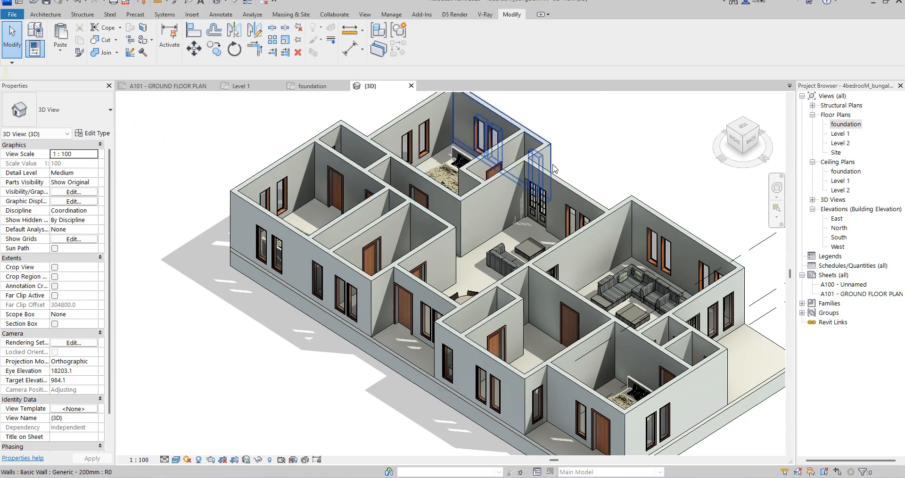
scroll(329, 267, "down", 3)
scroll(363, 222, "up", 3)
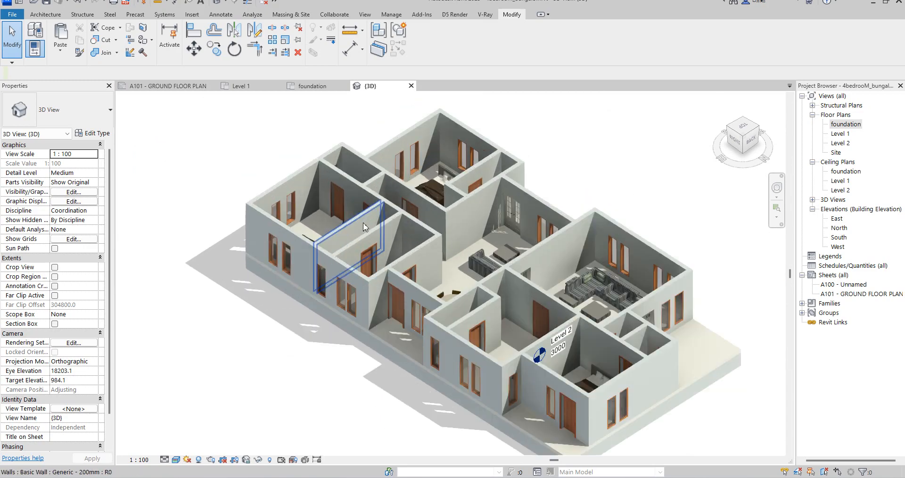
scroll(378, 234, "up", 2)
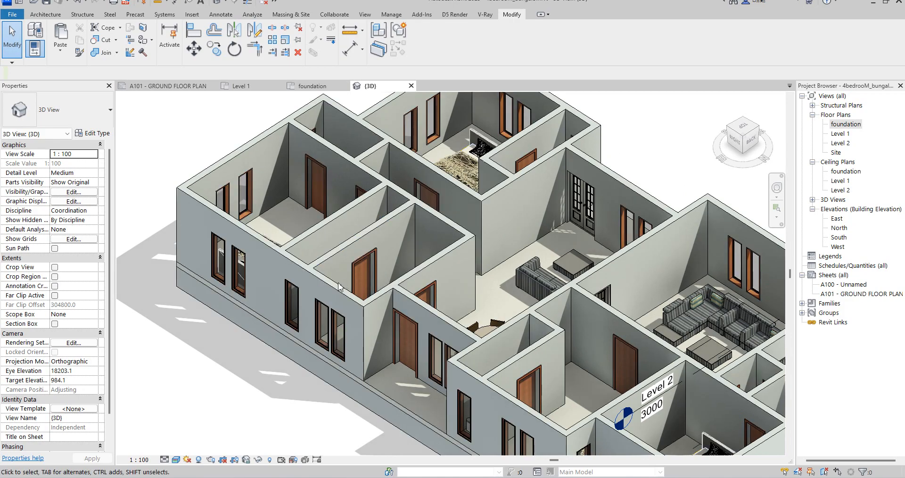
scroll(342, 265, "down", 4)
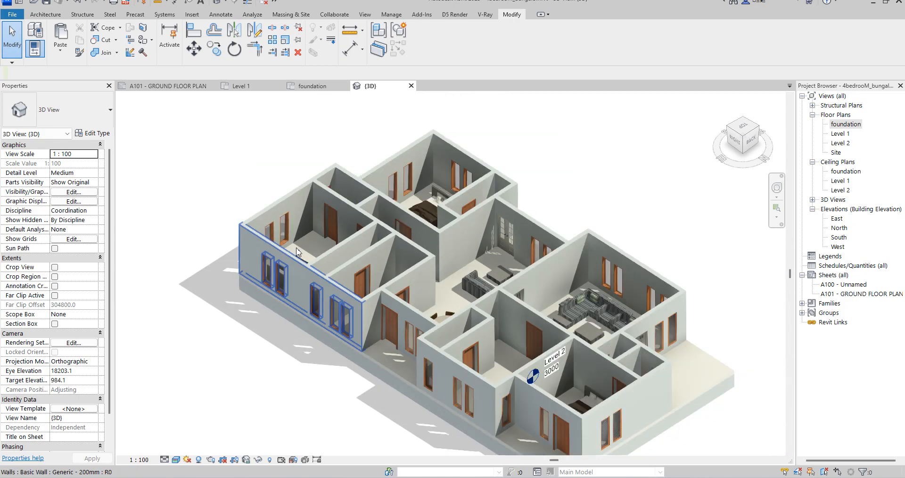
Turn the 3D view to the opposite corner of the bungalow and examine the rooms and verandas from there
mouse_move(742, 136)
left_mouse_down()
mouse_move(670, 138)
mouse_move(519, 122)
mouse_move(450, 136)
mouse_move(478, 180)
left_mouse_up()
scroll(651, 261, "down", 3)
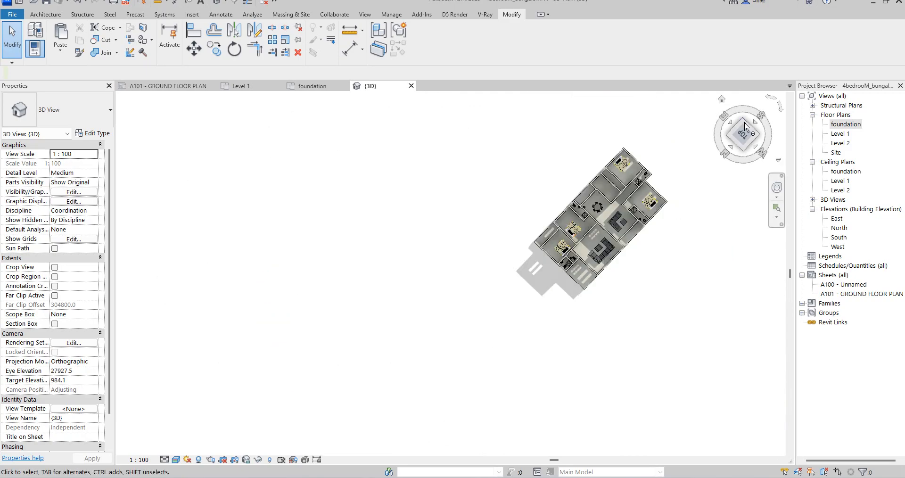
left_click(744, 149)
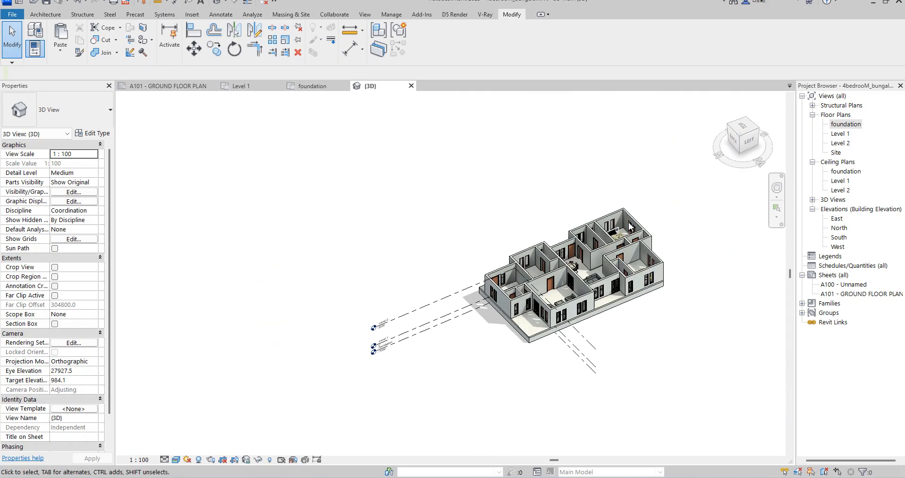
scroll(633, 218, "up", 6)
scroll(528, 241, "down", 3)
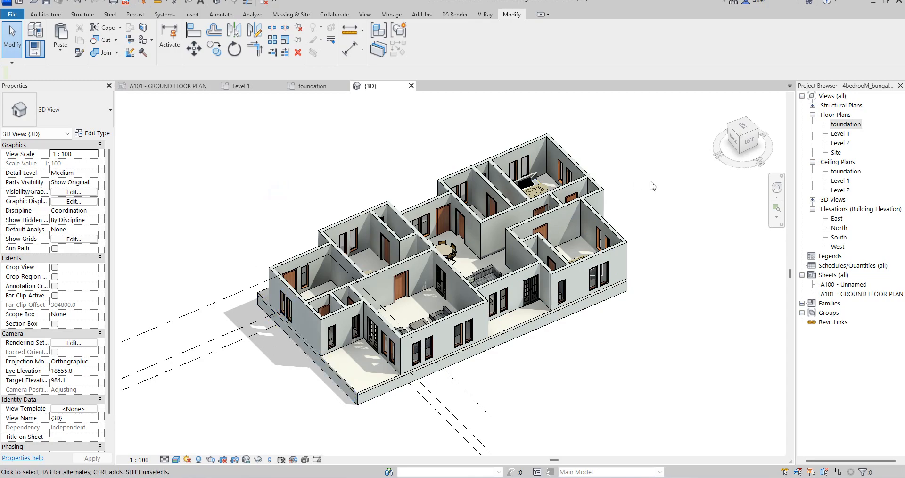
scroll(653, 186, "down", 2)
scroll(632, 263, "up", 2)
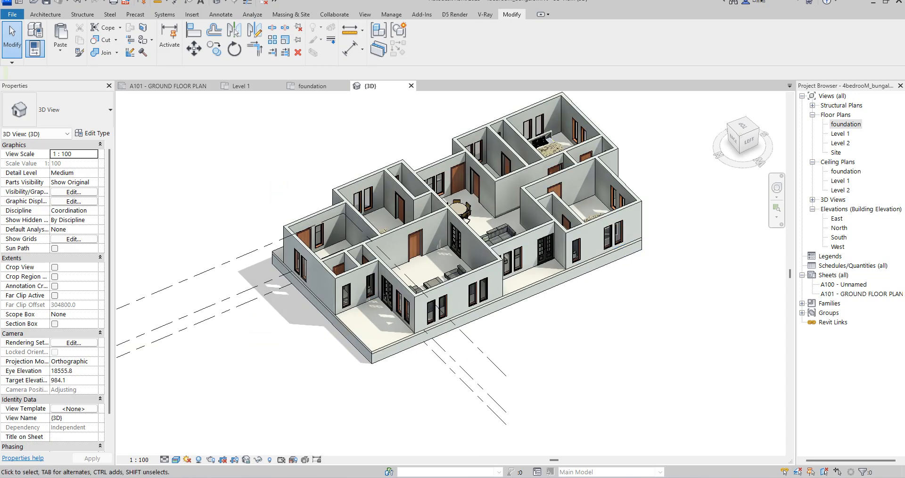